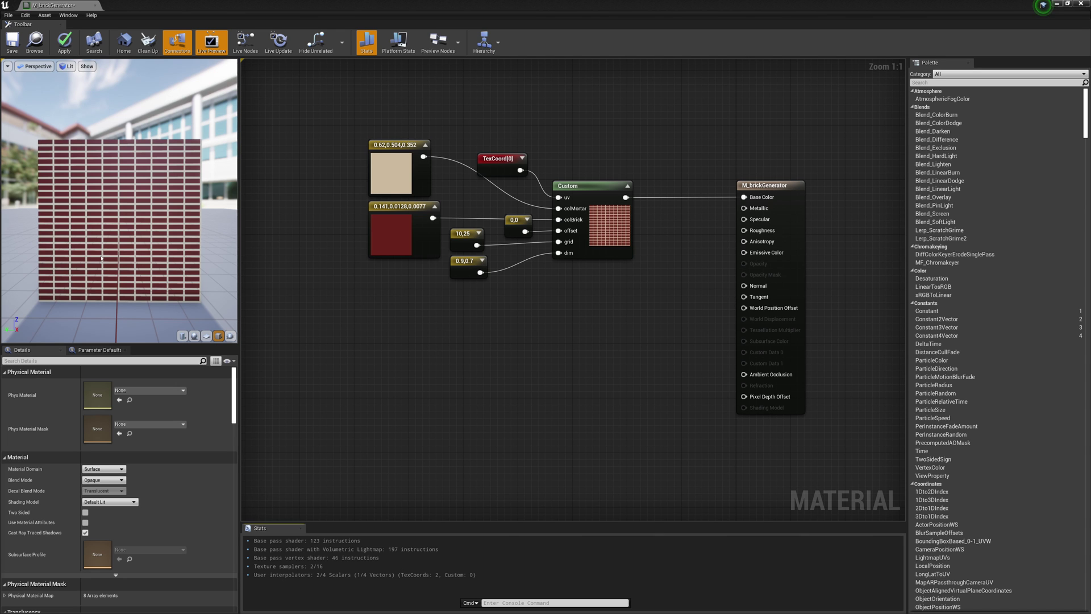
# - Delete all the existing nodes feeding the M_brickGenerator output node, leaving only the output node in the graph
pyautogui.moveTo(101, 258); pyautogui.dragTo(136, 279)
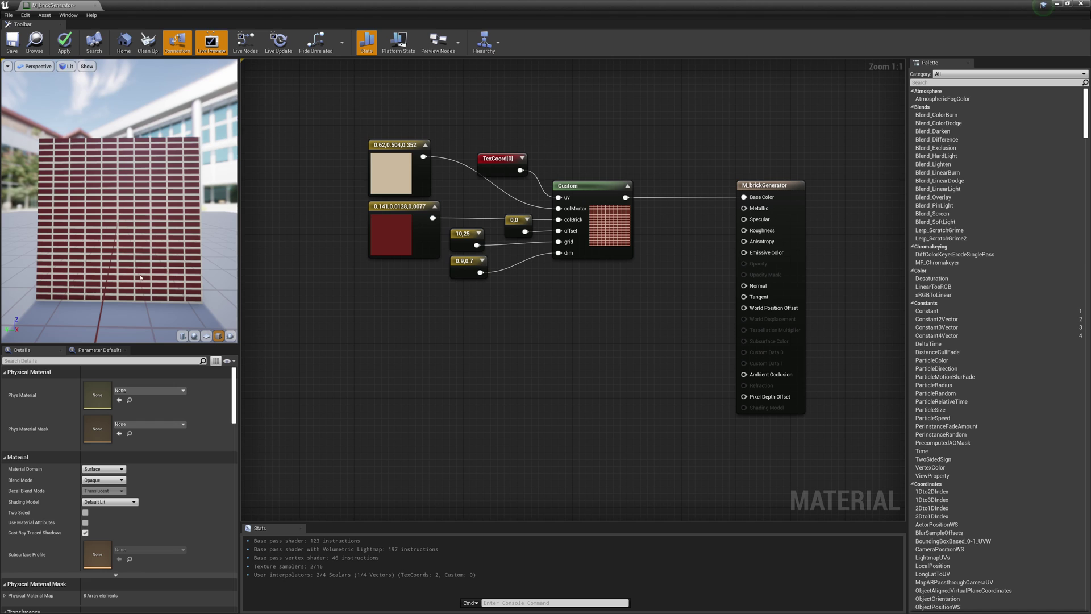
pyautogui.moveTo(669, 110); pyautogui.dragTo(323, 331)
pyautogui.press('Delete')
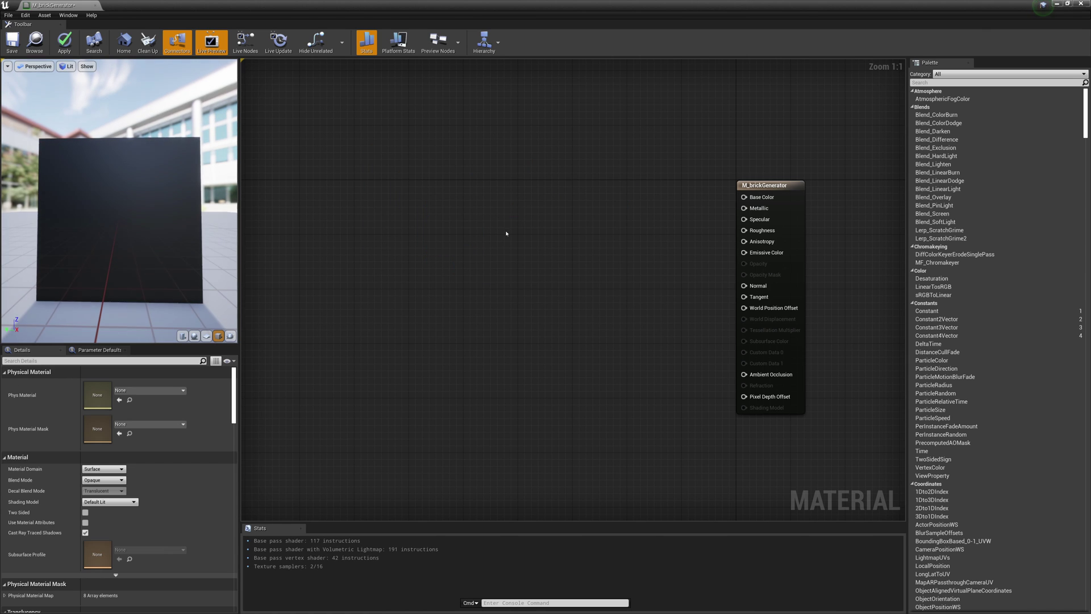
# - Add a Custom expression node to the material graph and place it level with the output node's upper inputs
pyautogui.rightClick(507, 233)
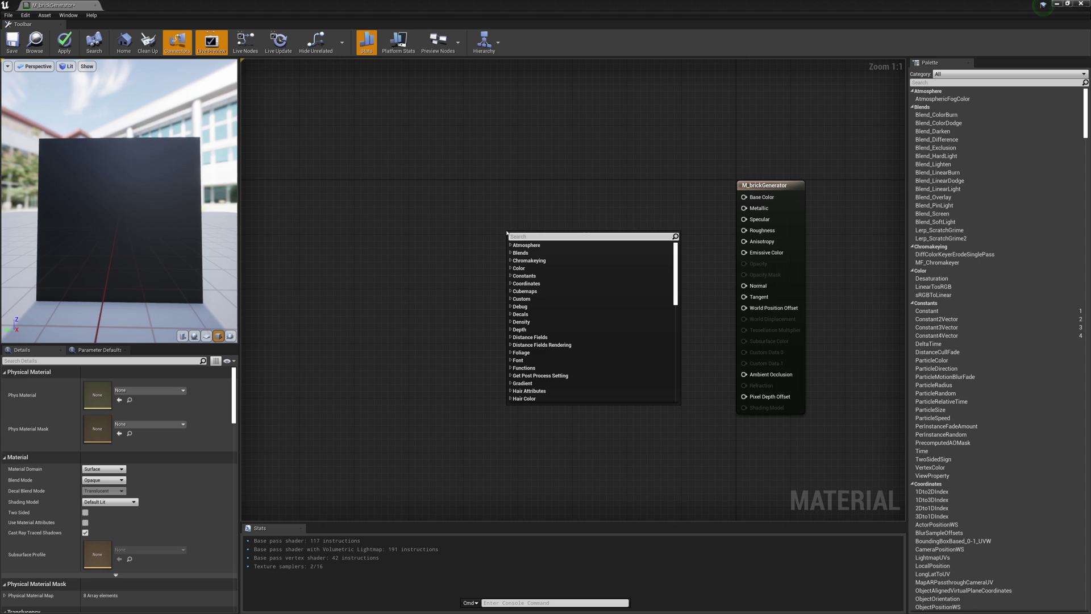
pyautogui.write('cust')
pyautogui.press('Return')
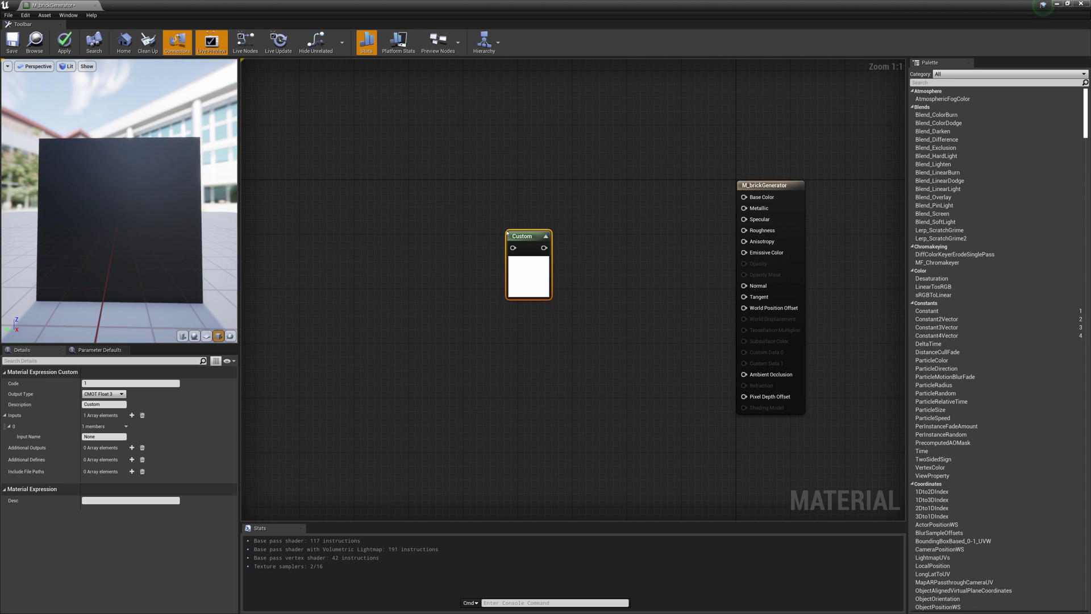
pyautogui.moveTo(534, 291); pyautogui.dragTo(532, 260)
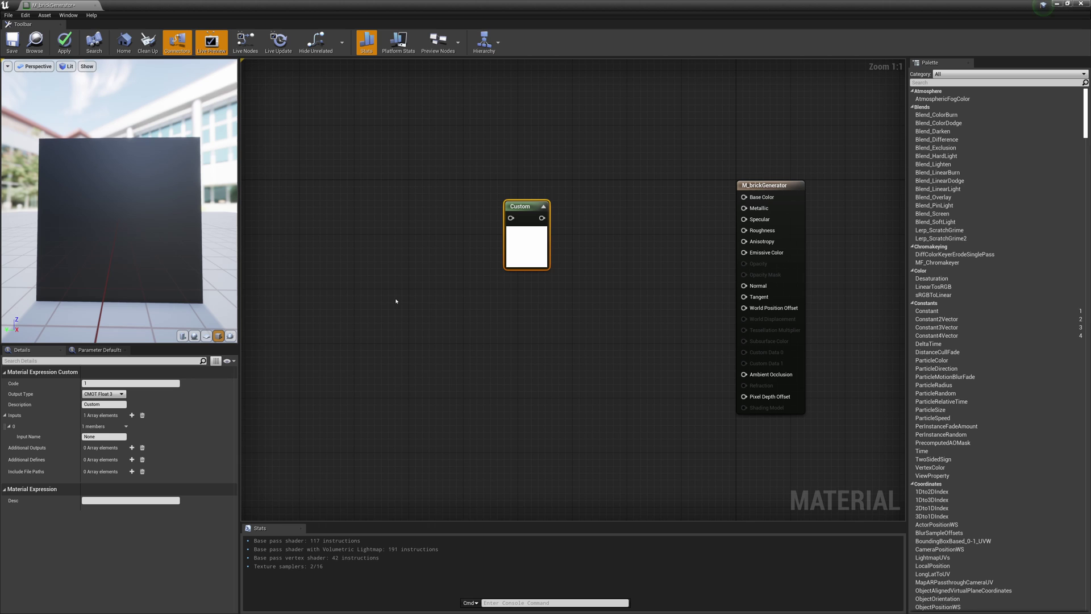
# - Name the Custom node's existing input uv and add a second input named grid
pyautogui.click(105, 436)
pyautogui.write('uv')
pyautogui.press('Return')
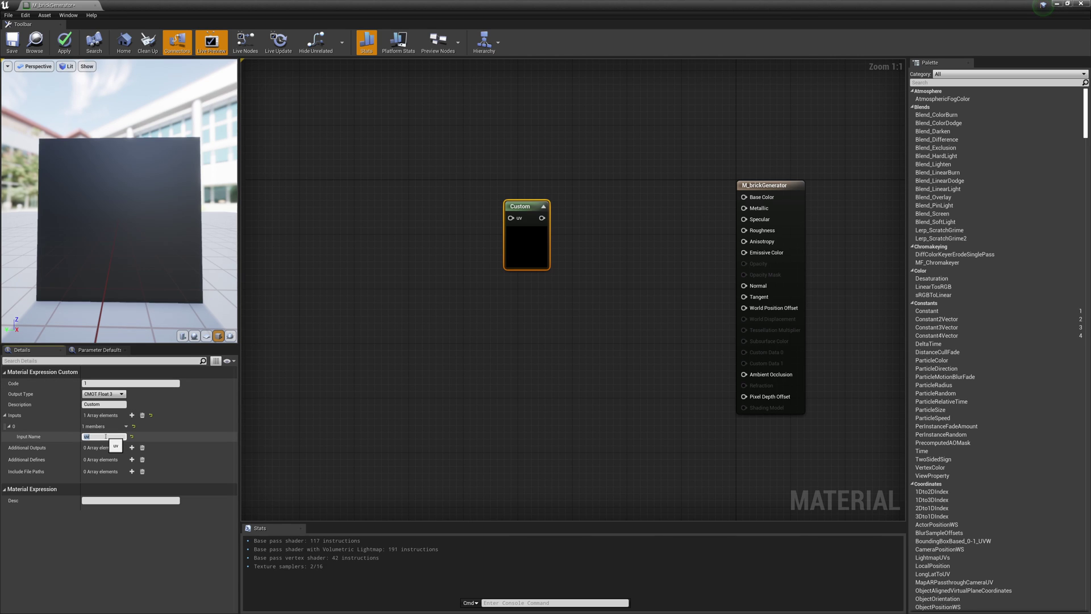
pyautogui.click(132, 415)
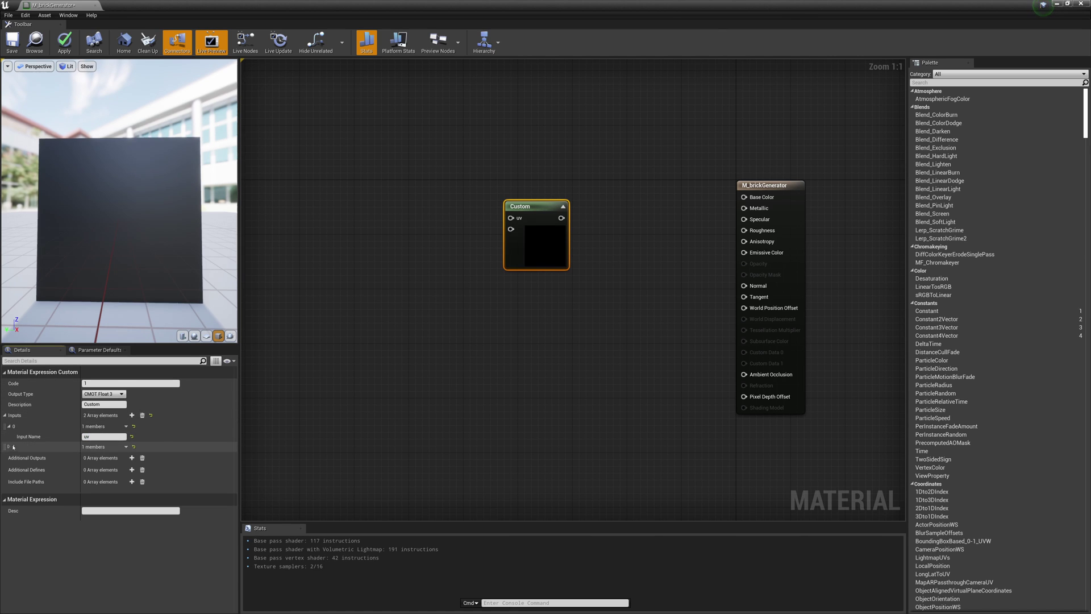
pyautogui.click(9, 447)
pyautogui.click(114, 456)
pyautogui.write('grid')
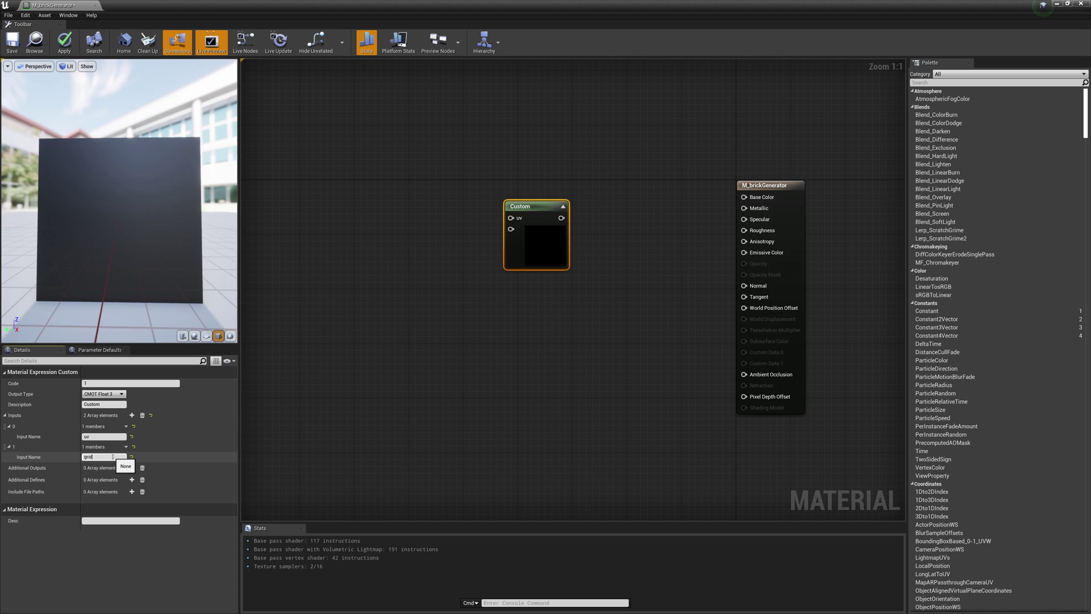
pyautogui.press('Return')
# - Add a TextureCoordinate node wired into the Custom node's uv input
pyautogui.moveTo(511, 218); pyautogui.dragTo(430, 187)
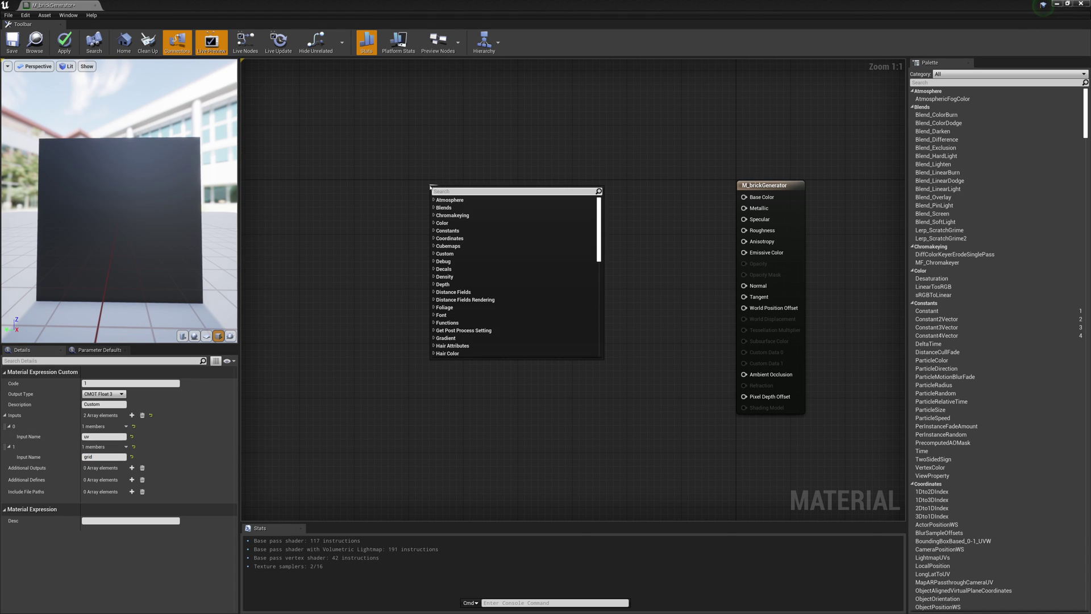
pyautogui.write('textureCo')
pyautogui.press('Return')
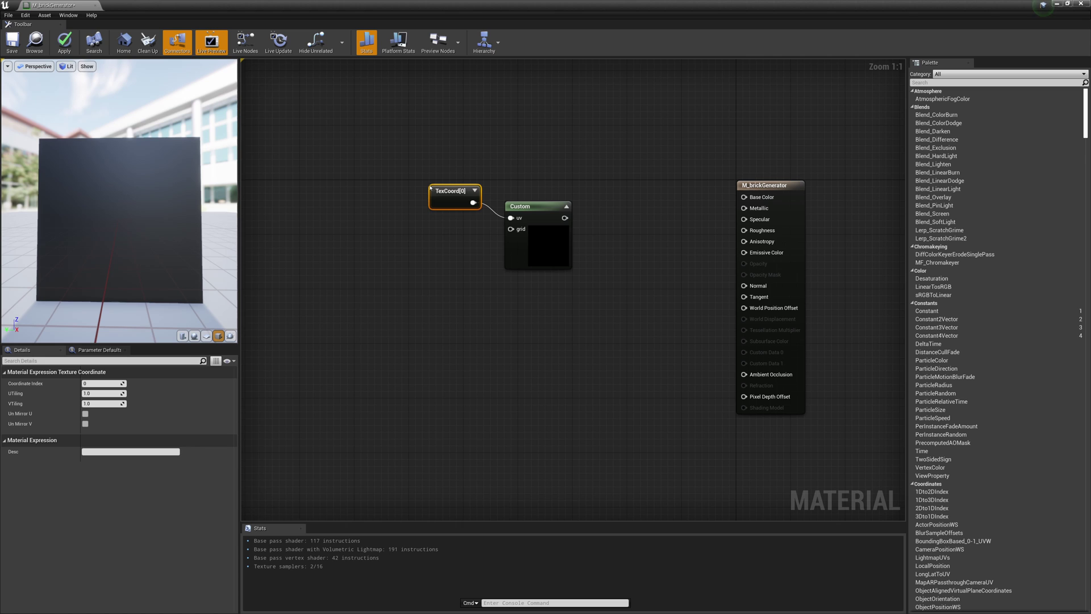
# - Add a Constant2Vector node wired into the Custom node's grid input
pyautogui.moveTo(511, 229); pyautogui.dragTo(447, 247)
pyautogui.write('const')
pyautogui.press('Down')
pyautogui.press('Return')
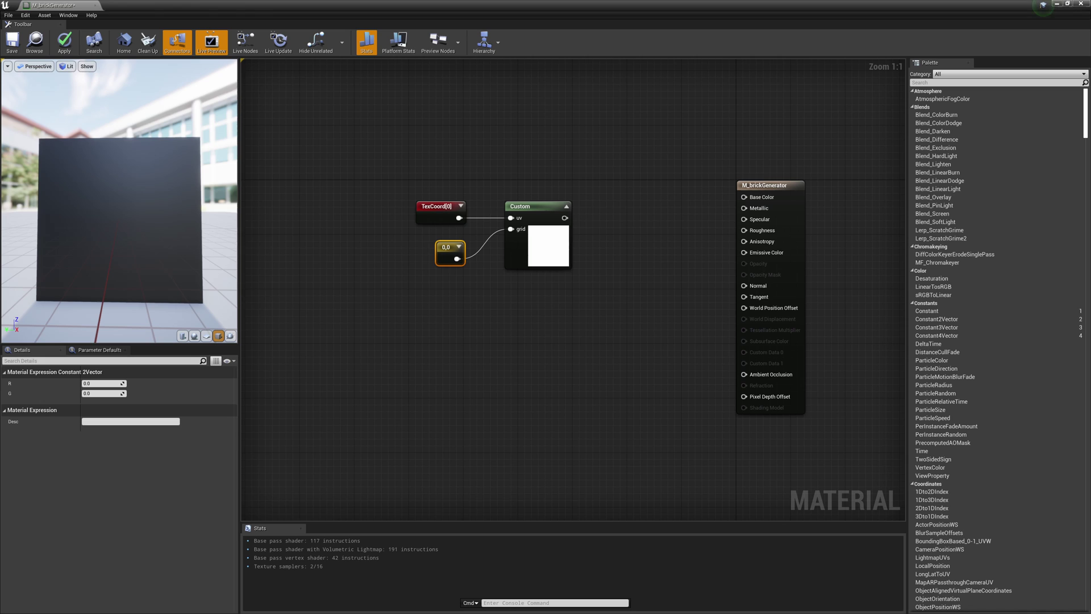
pyautogui.moveTo(34, 299)
pyautogui.mouseDown()
pyautogui.moveTo(170, 305)
pyautogui.moveTo(121, 314)
pyautogui.moveTo(34, 204)
pyautogui.moveTo(18, 202)
pyautogui.moveTo(50, 219)
pyautogui.mouseUp()
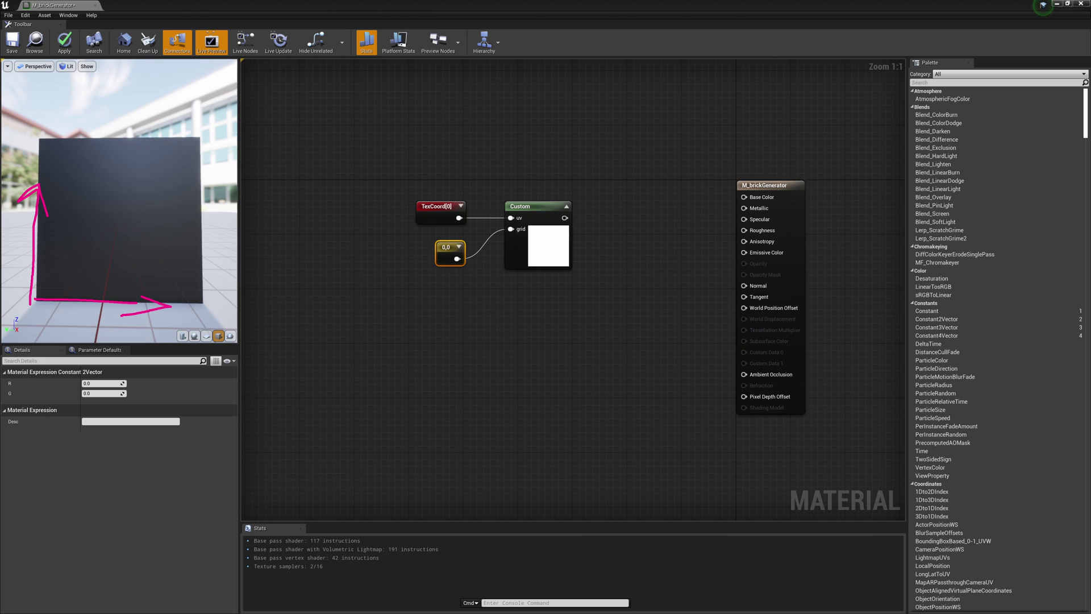
pyautogui.hotkey('ctrl', 'shift', '7')
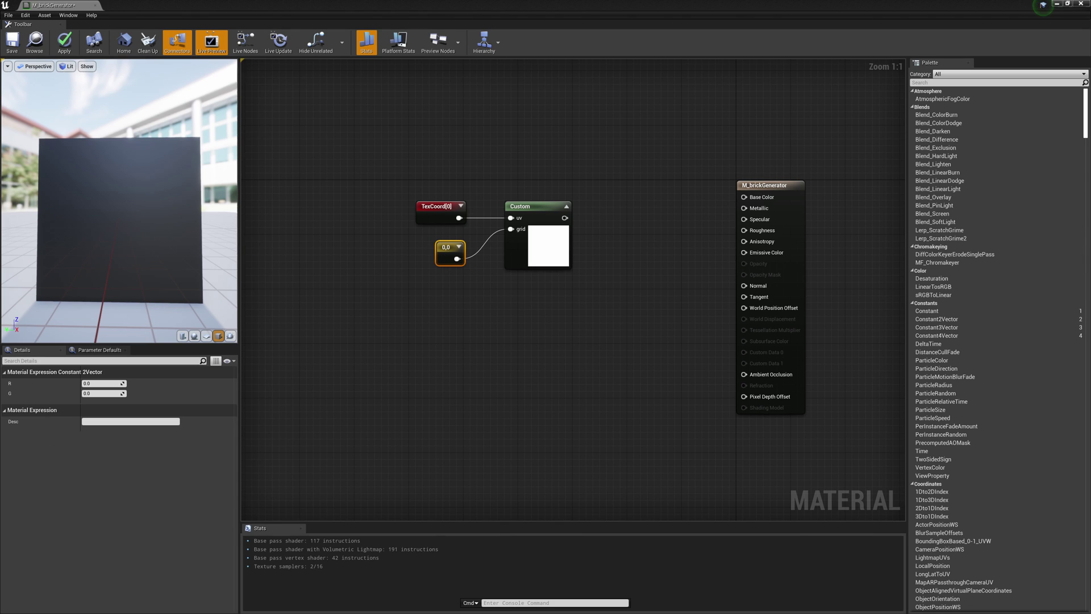
pyautogui.moveTo(445, 249); pyautogui.dragTo(60, 411)
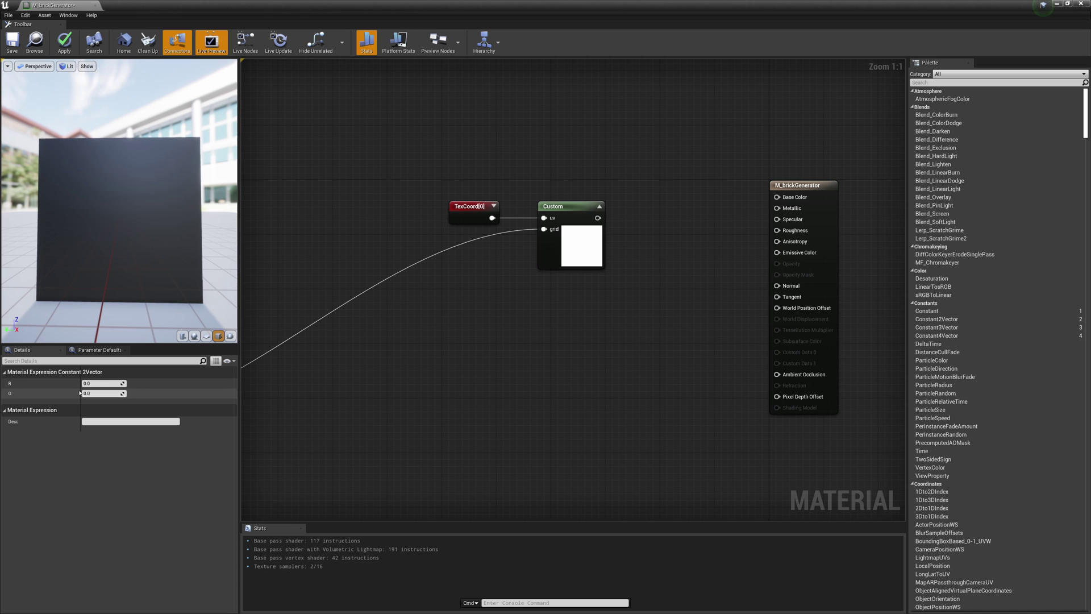
pyautogui.scroll(-2, 375, 334)
pyautogui.moveTo(375, 334); pyautogui.dragTo(424, 341, button='right')
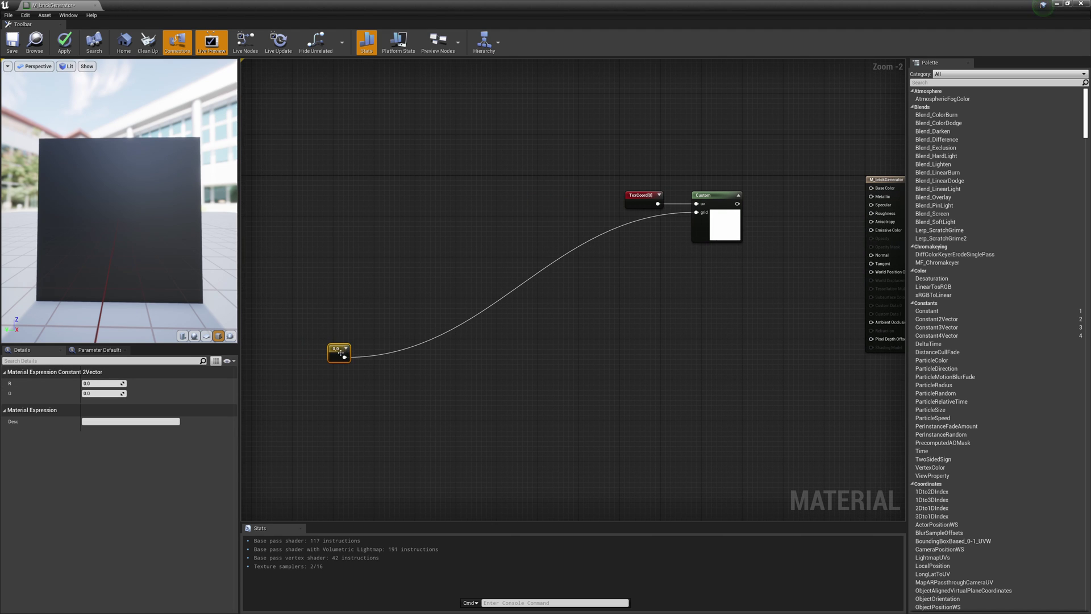
pyautogui.moveTo(339, 353); pyautogui.dragTo(650, 228)
pyautogui.moveTo(664, 231); pyautogui.dragTo(484, 309, button='right')
pyautogui.scroll(2, 532, 272)
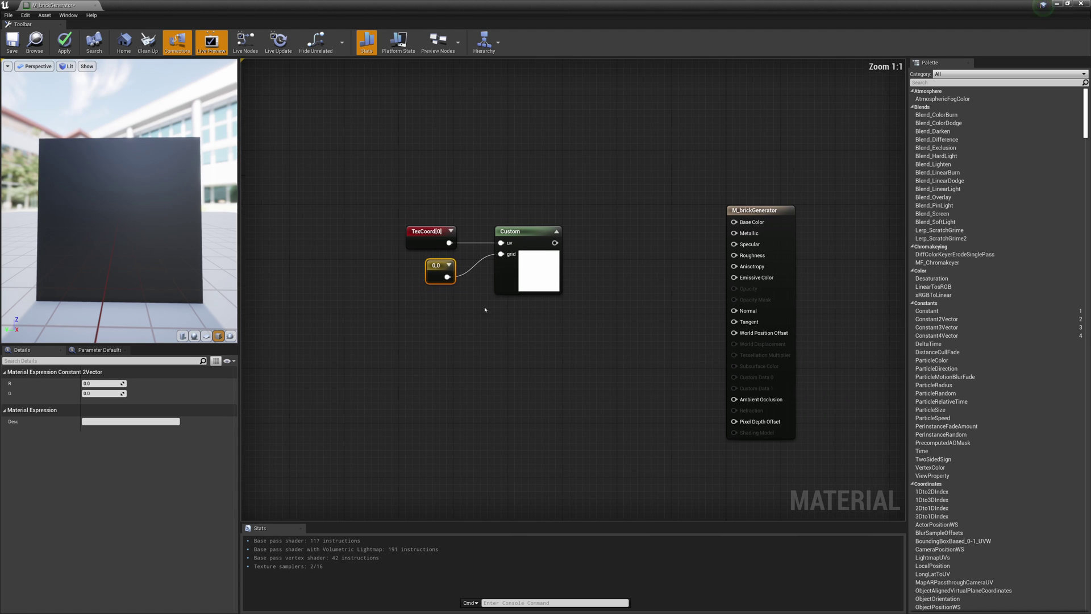
# - Set the Constant2Vector feeding the grid input to R 10 and G 20
pyautogui.click(105, 384)
pyautogui.write('10')
pyautogui.press('Tab')
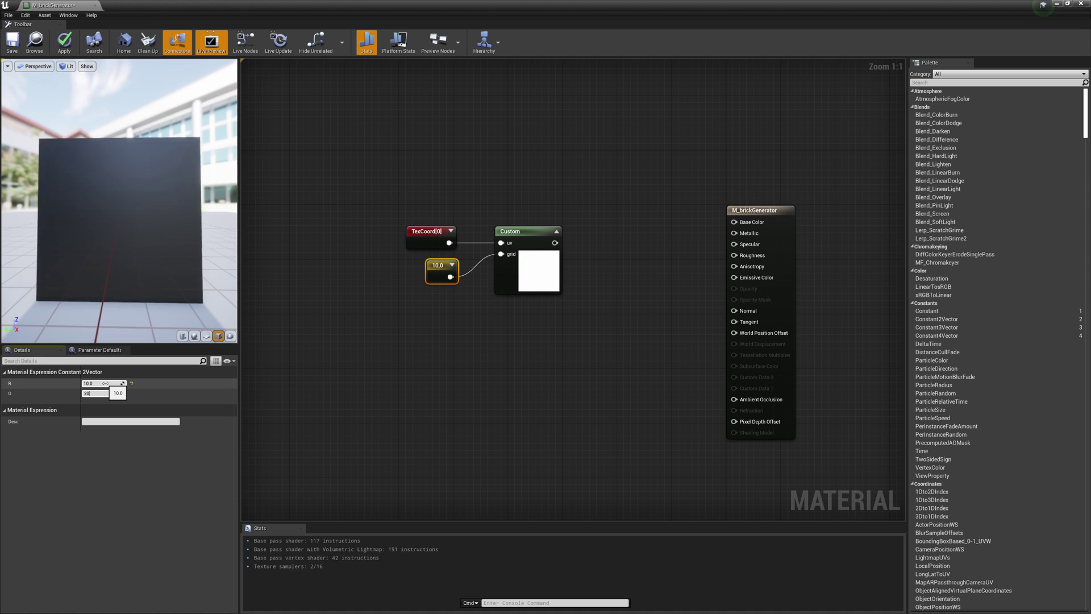
pyautogui.write('20')
pyautogui.press('Return')
pyautogui.moveTo(535, 348); pyautogui.dragTo(485, 335, button='right')
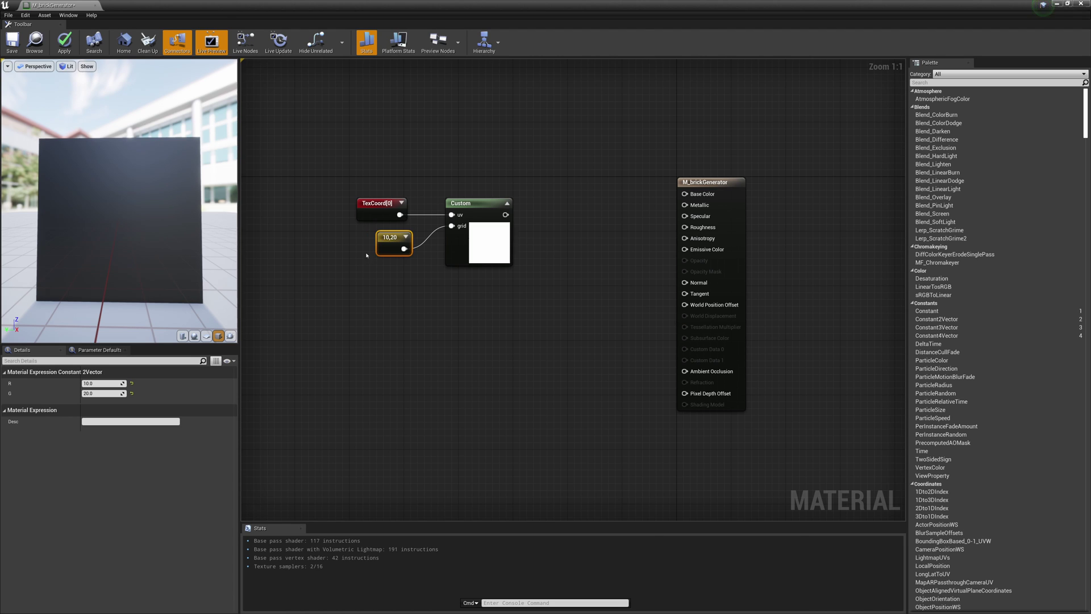
# - Select the Custom node, tile the material editor beside Visual Studio Code, and switch to the empty Untitled-1 file there
pyautogui.click(489, 205)
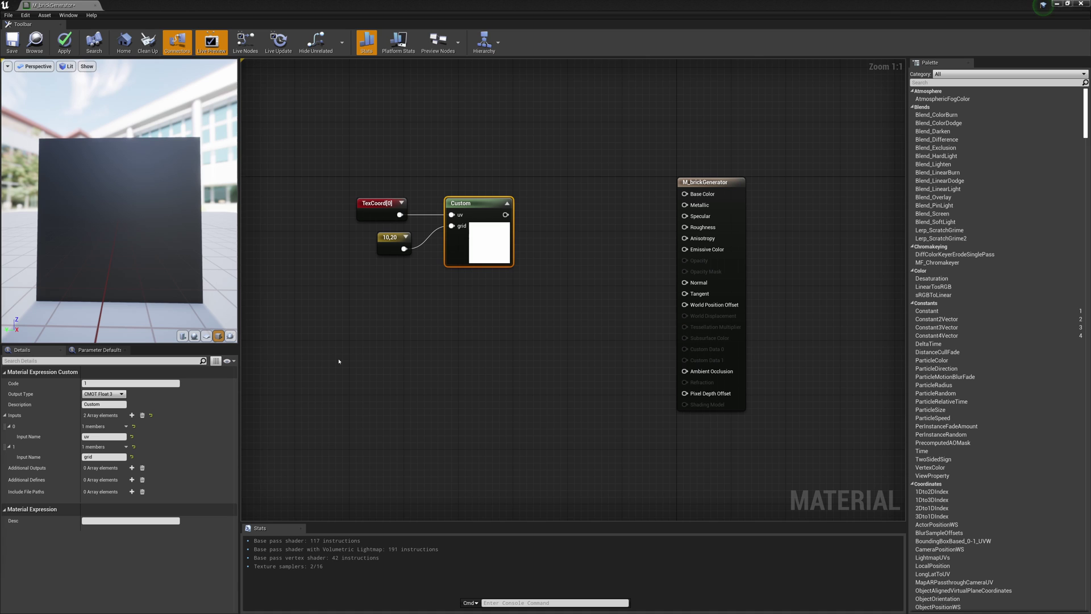
pyautogui.press('super+Left')
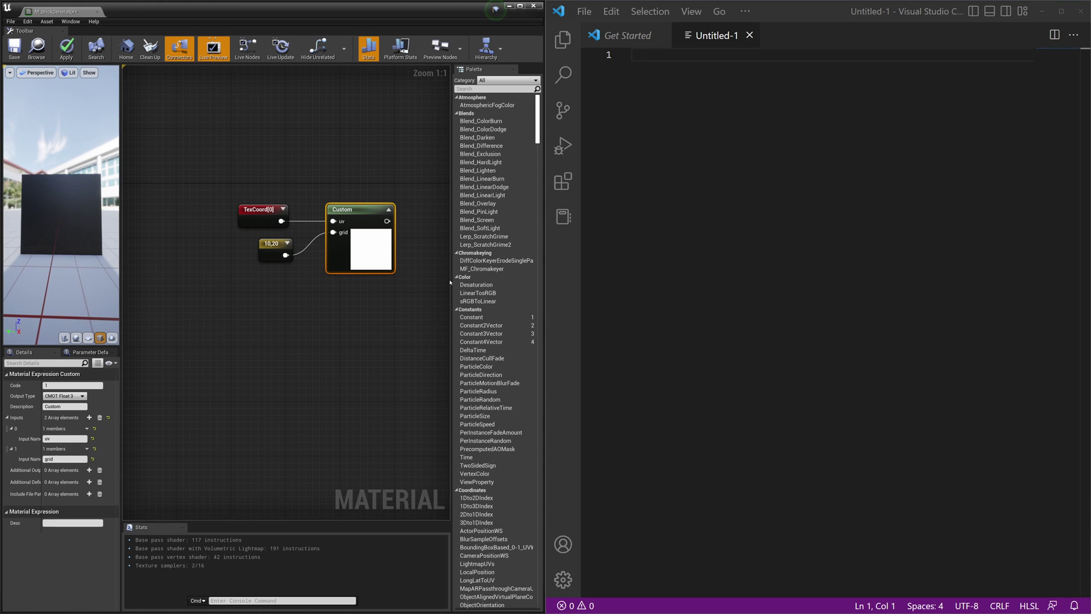
pyautogui.click(761, 170)
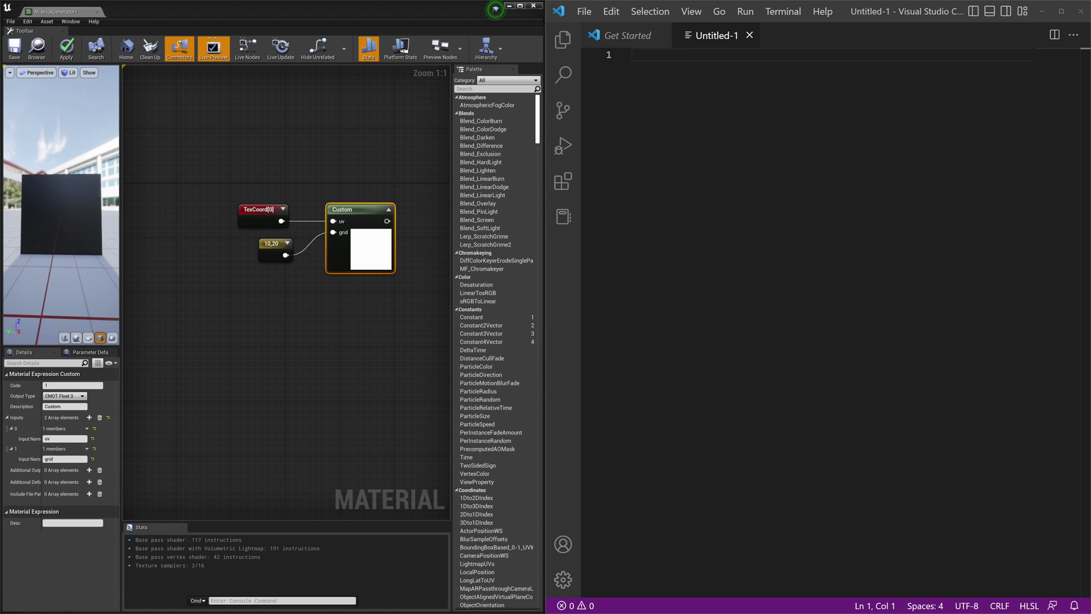
# - Write the first HLSL line in Untitled-1: float2 tex = frac(float2(uv.x * grid.x, uv.y * grid.y));
pyautogui.write('float')
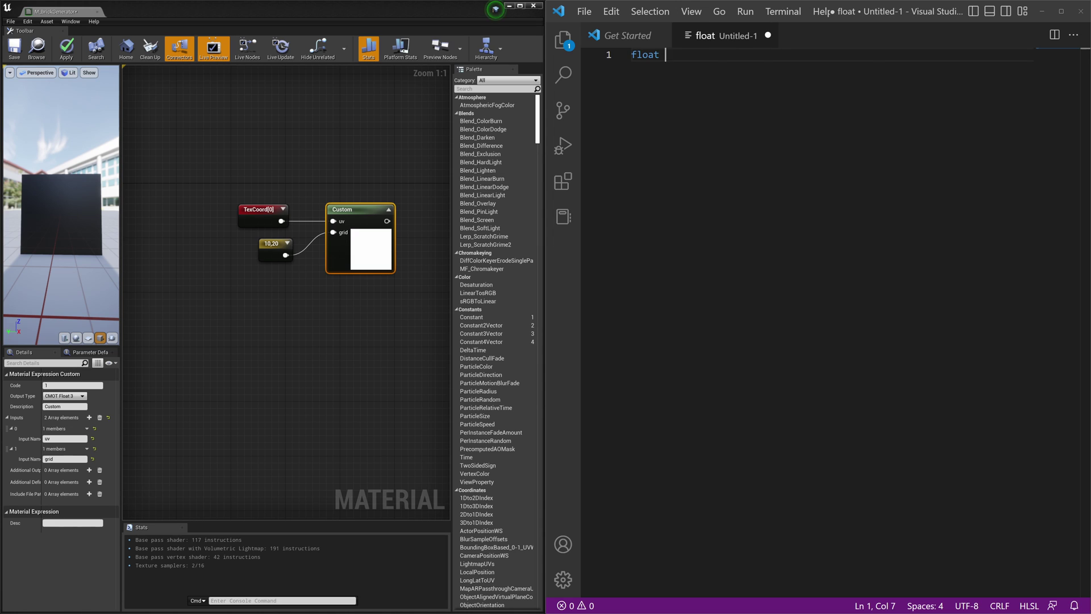
pyautogui.write('2 te')
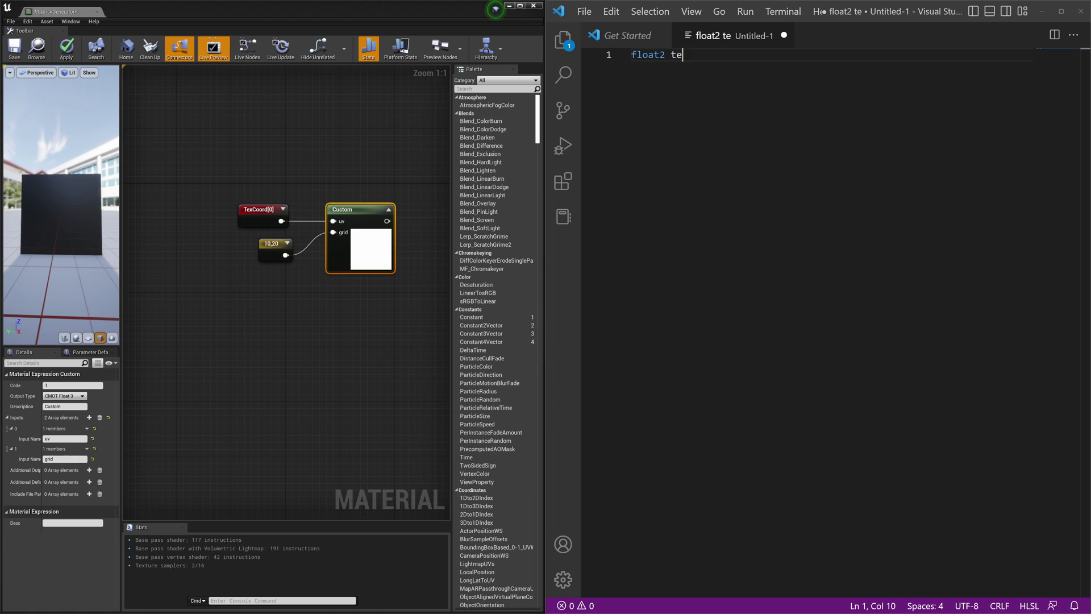
pyautogui.write('x = ')
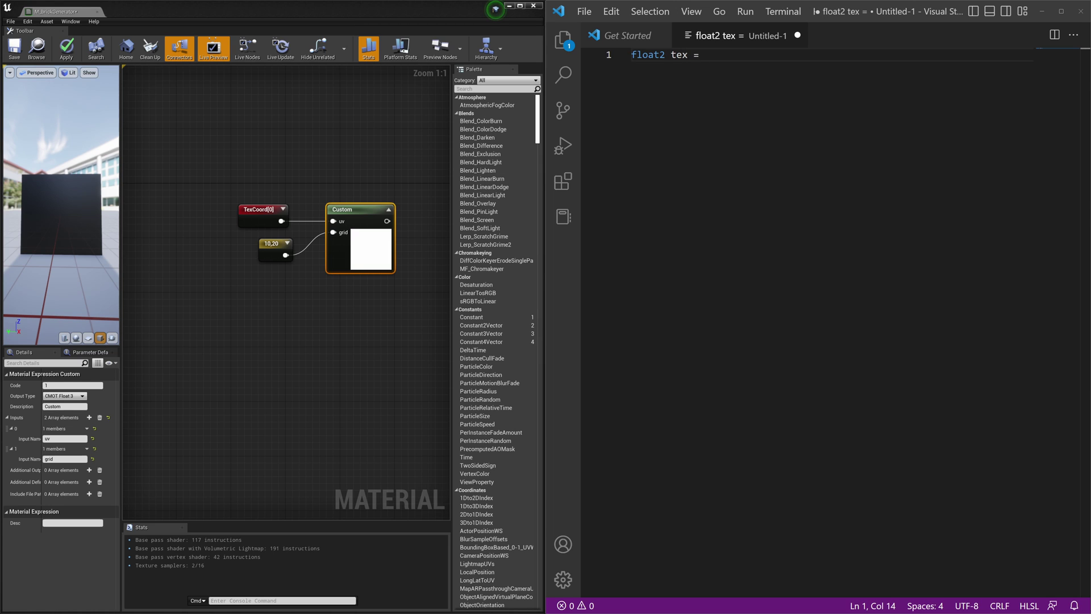
pyautogui.write('frac')
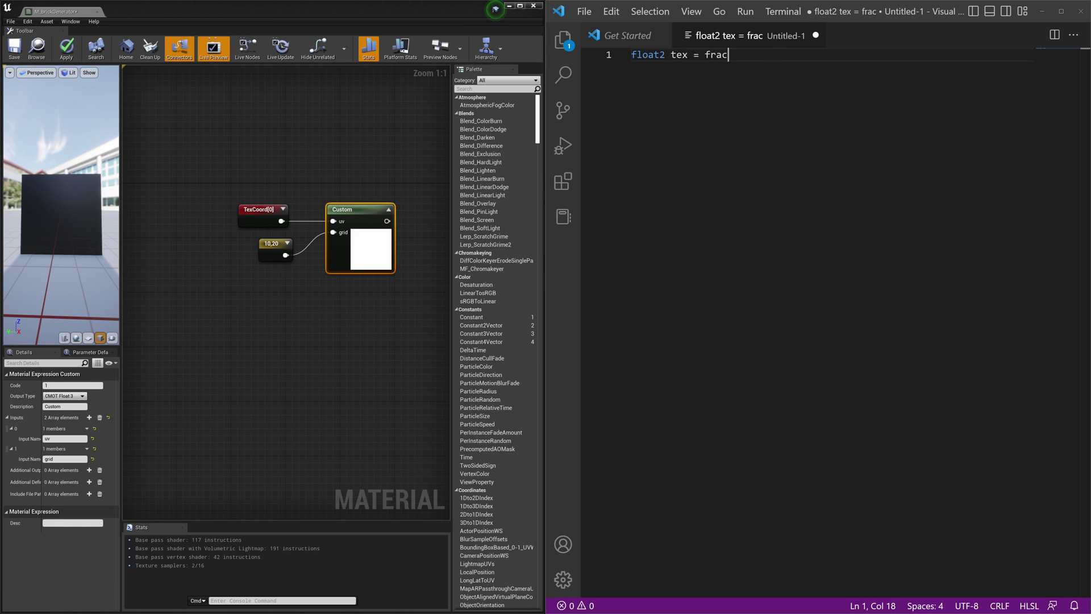
pyautogui.write('(float2(')
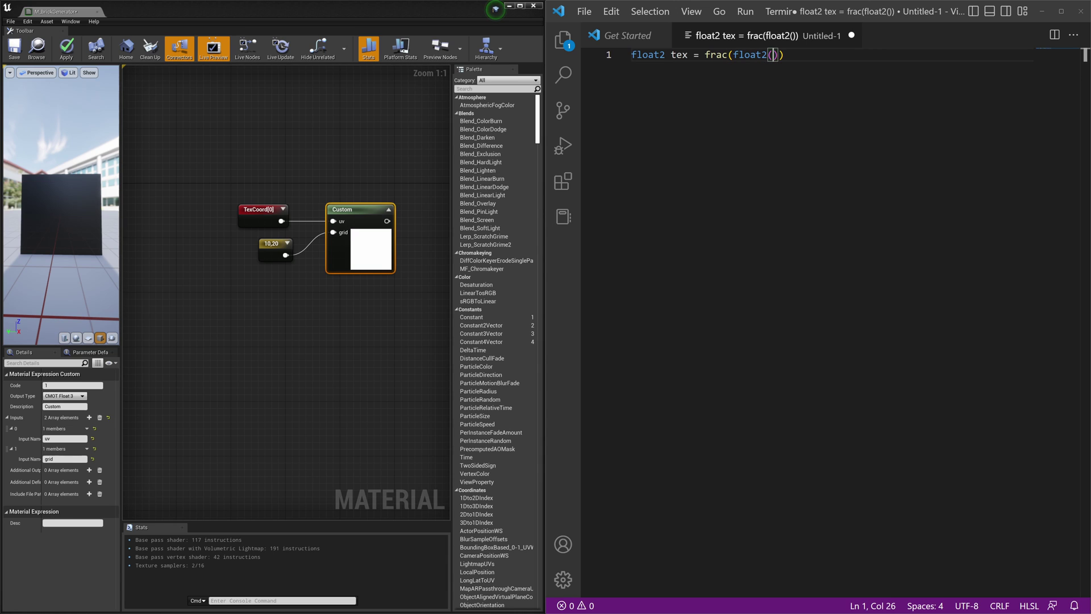
pyautogui.write('uv.x ')
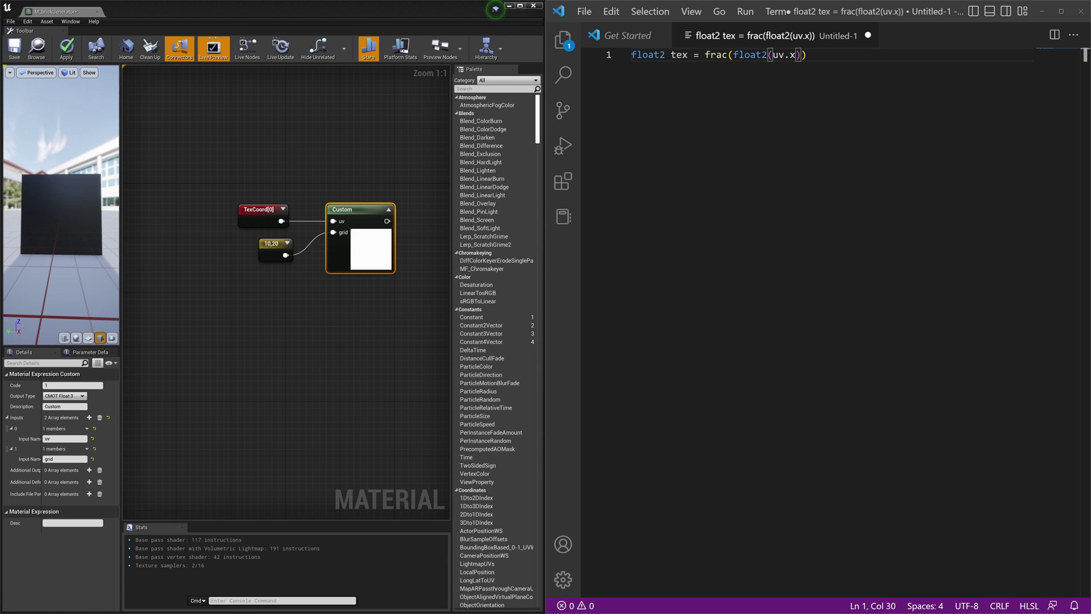
pyautogui.write('* ')
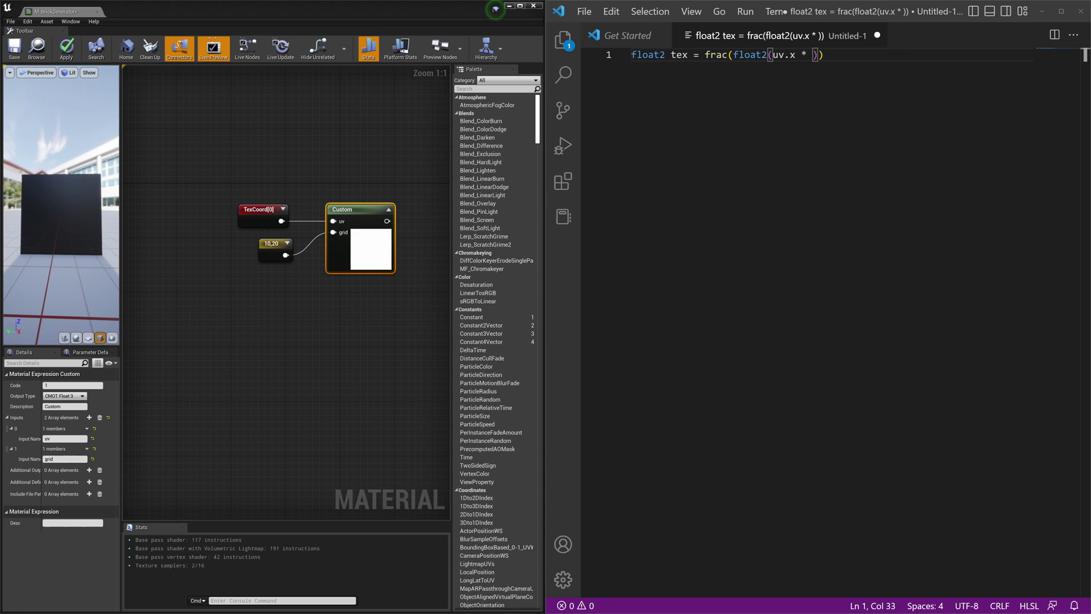
pyautogui.write('grid.x')
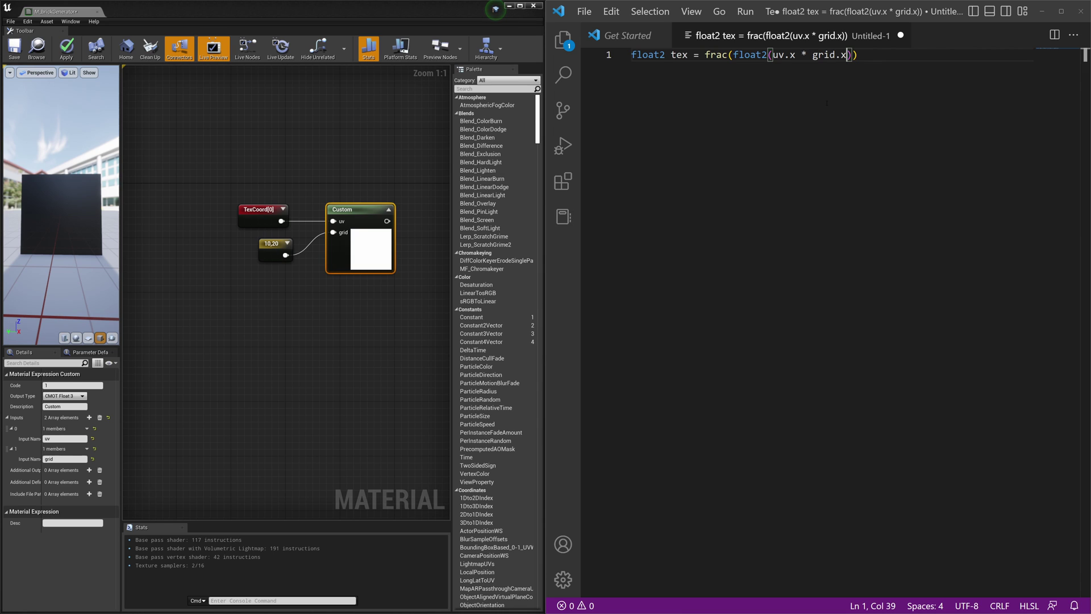
pyautogui.write(', ')
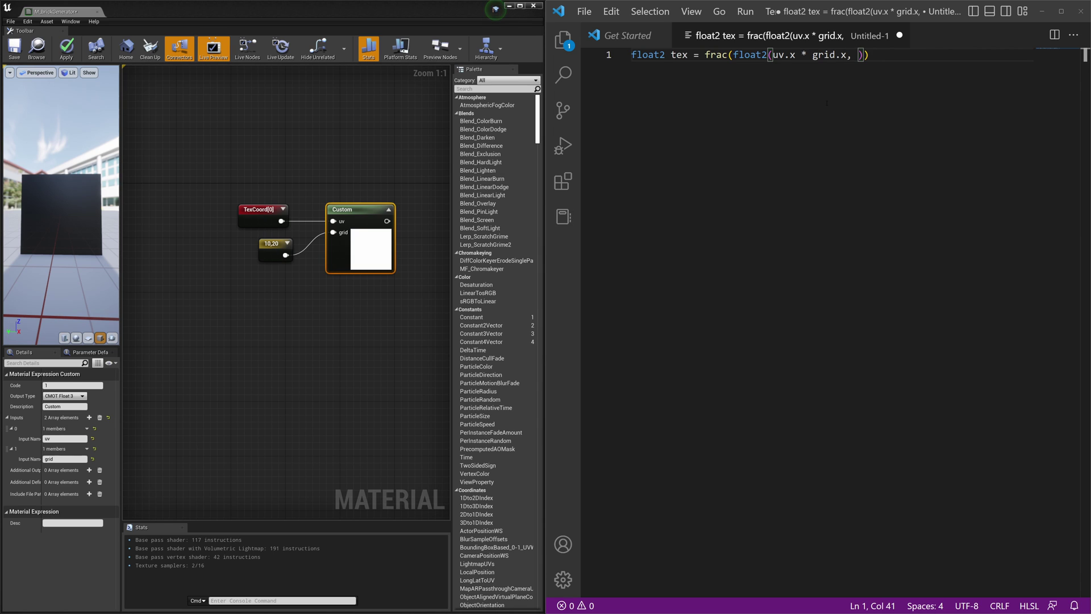
pyautogui.write('uv.y * grid')
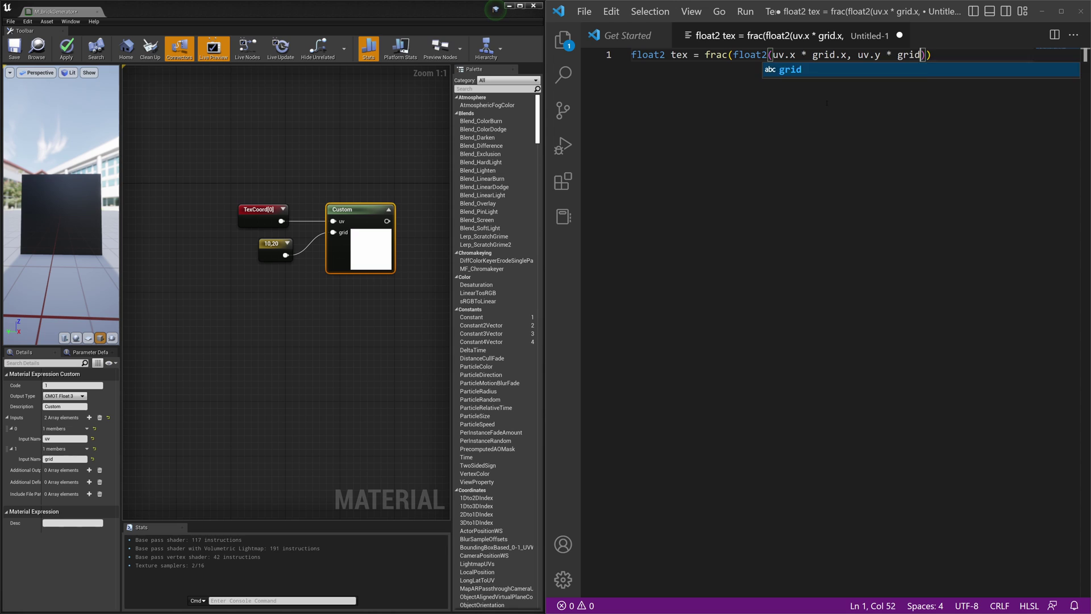
pyautogui.write('.y')
pyautogui.write('));')
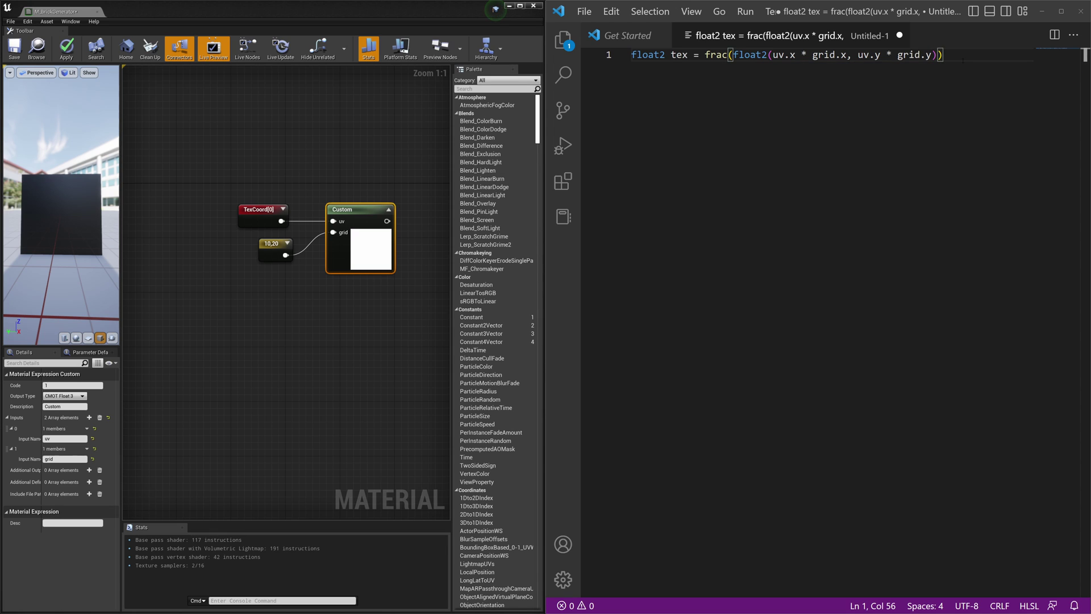
# - Leave a blank line below the tex declaration and add the statement return(tex);
pyautogui.press('Return')
pyautogui.press('Return')
pyautogui.write('return(tex')
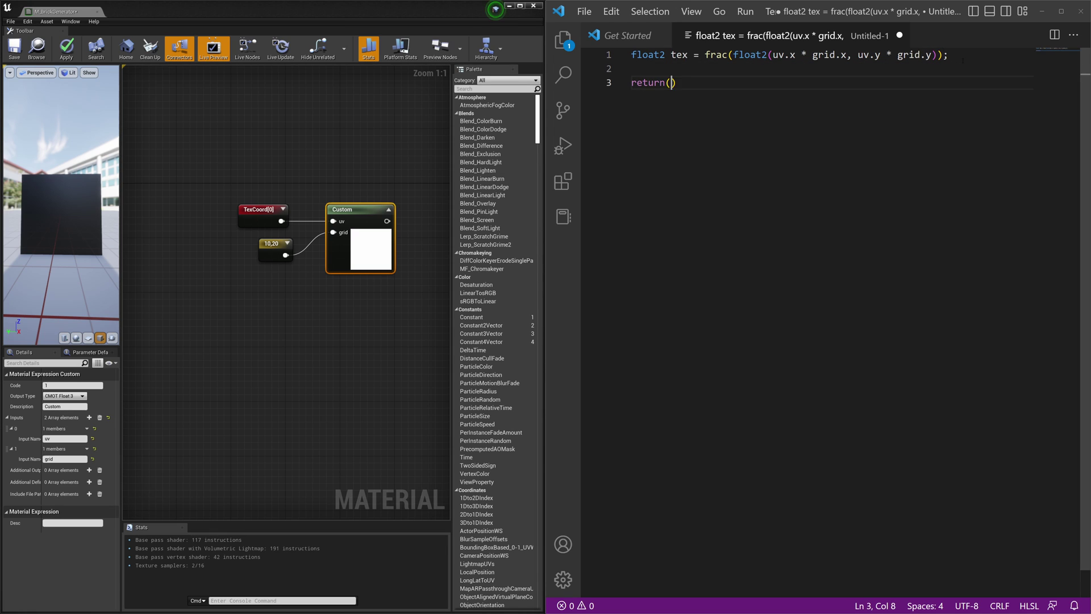
pyautogui.write(');')
# - Copy the entire HLSL snippet, switch back to the maximized Unreal material editor, and replace the Custom node's Code with it
pyautogui.hotkey('ctrl', 'a')
pyautogui.hotkey('ctrl', 'c')
pyautogui.click(520, 6)
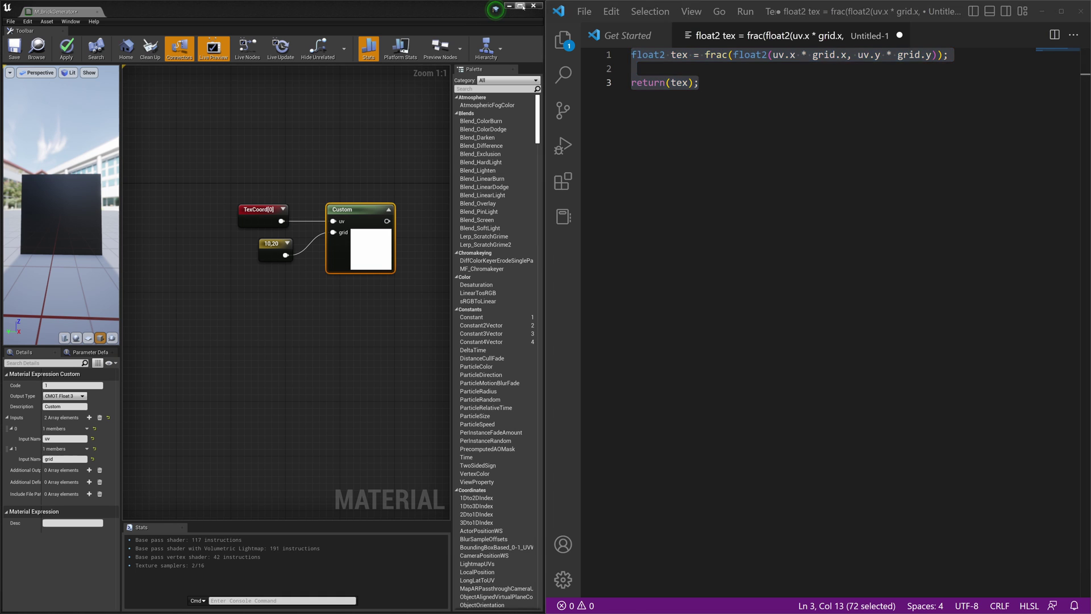
pyautogui.click(159, 384)
pyautogui.hotkey('ctrl', 'a')
pyautogui.hotkey('ctrl', 'v')
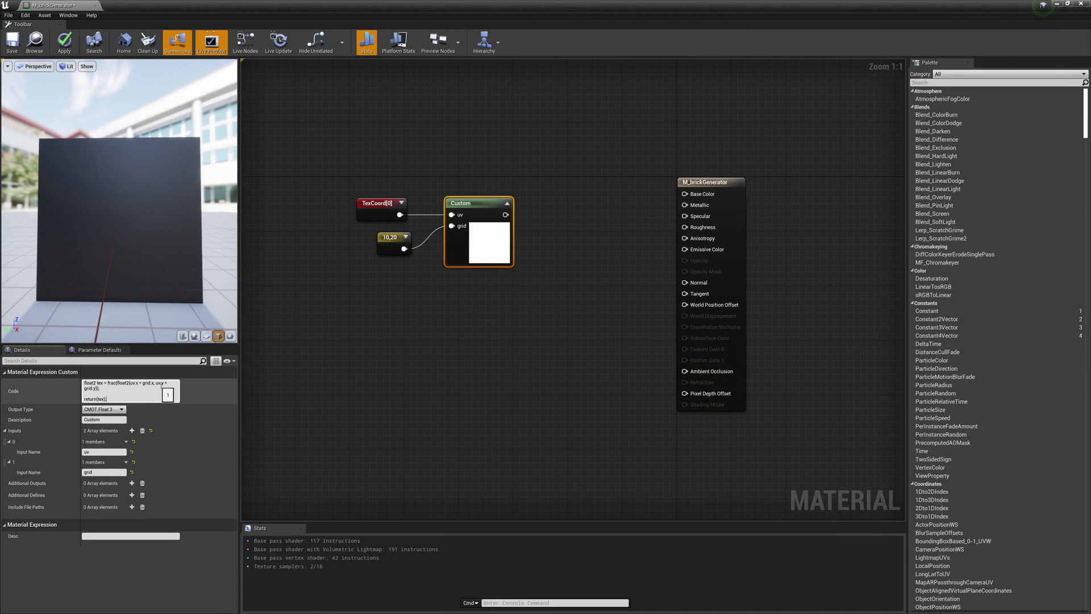
# - Connect the Custom node's output to Base Color and move the TexCoord, constant and Custom nodes closer to the material node
pyautogui.click(187, 391)
pyautogui.moveTo(505, 214); pyautogui.dragTo(685, 193)
pyautogui.moveTo(564, 150); pyautogui.dragTo(375, 262)
pyautogui.moveTo(515, 235); pyautogui.dragTo(578, 237)
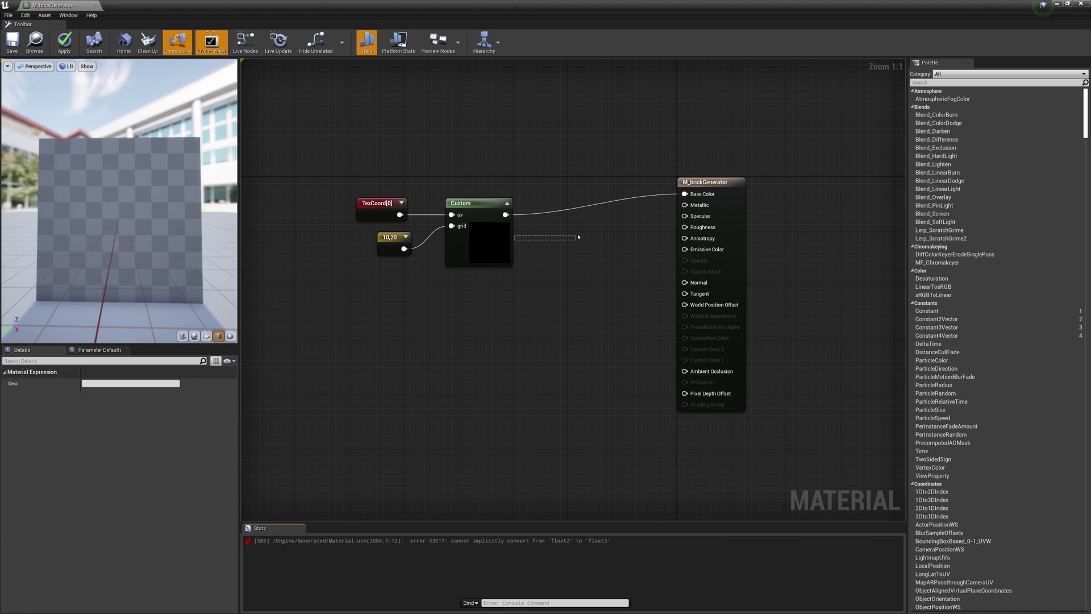
pyautogui.moveTo(535, 168); pyautogui.dragTo(378, 260)
pyautogui.moveTo(483, 237); pyautogui.dragTo(544, 230)
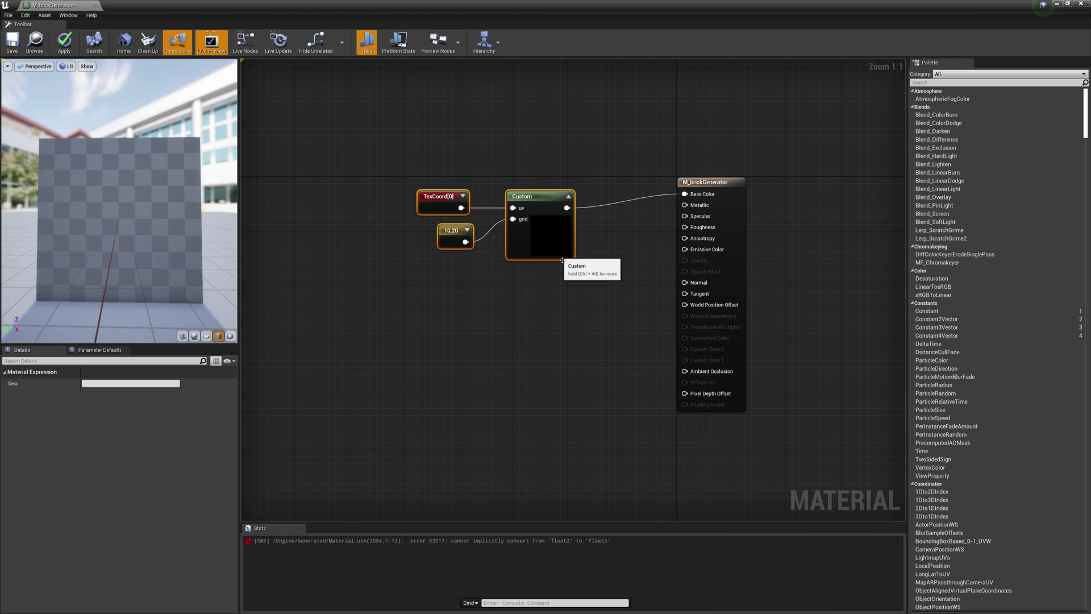
pyautogui.click(564, 280)
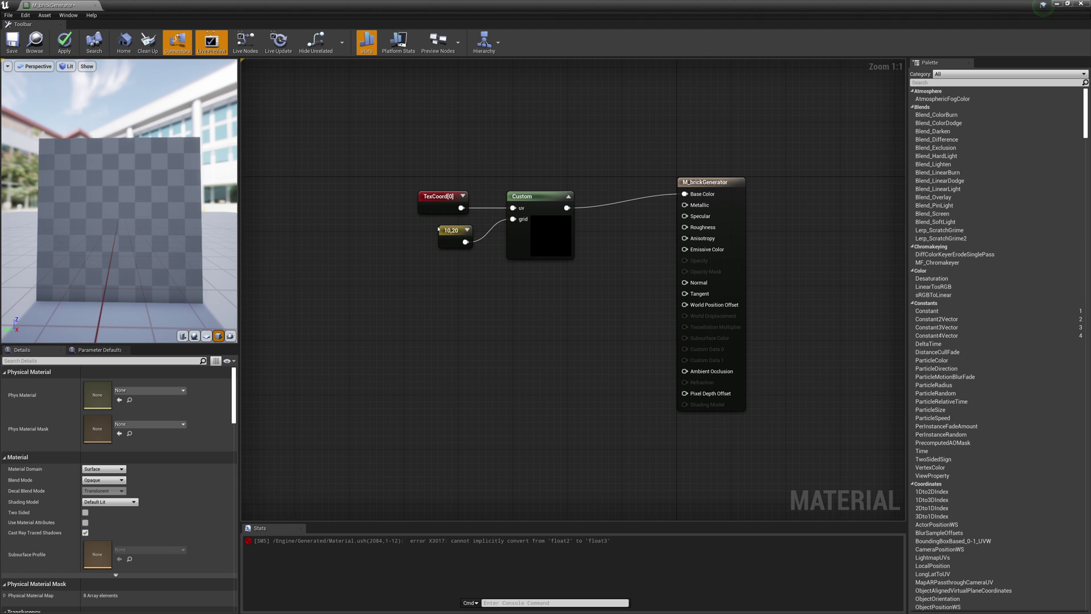
# - Set the Custom node's Output Type to CMOT Float 2 and inspect the tiled result on the preview mesh
pyautogui.click(526, 240)
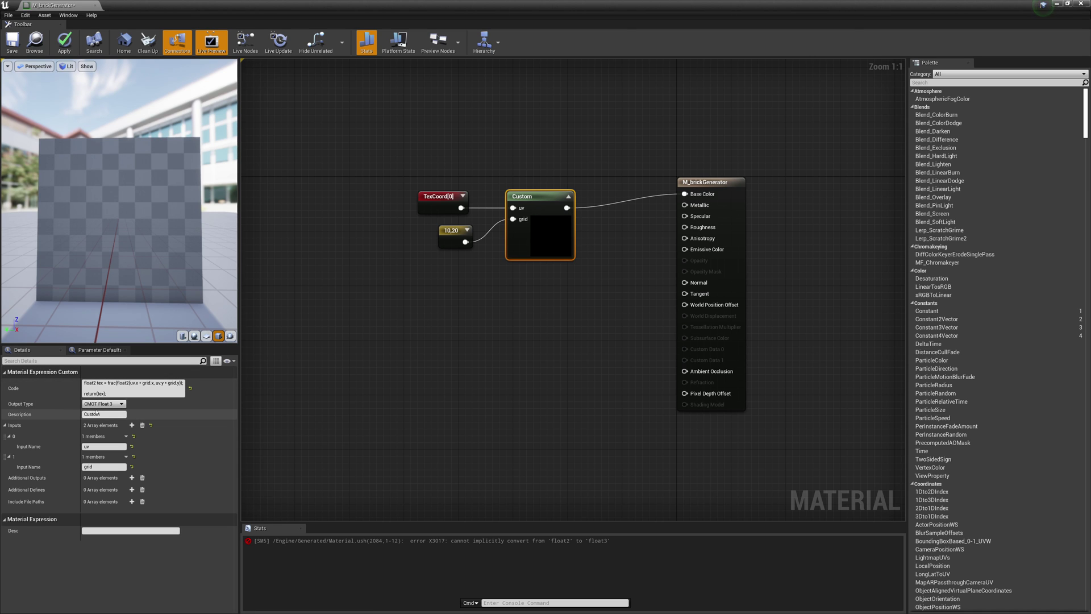
pyautogui.click(105, 405)
pyautogui.click(117, 416)
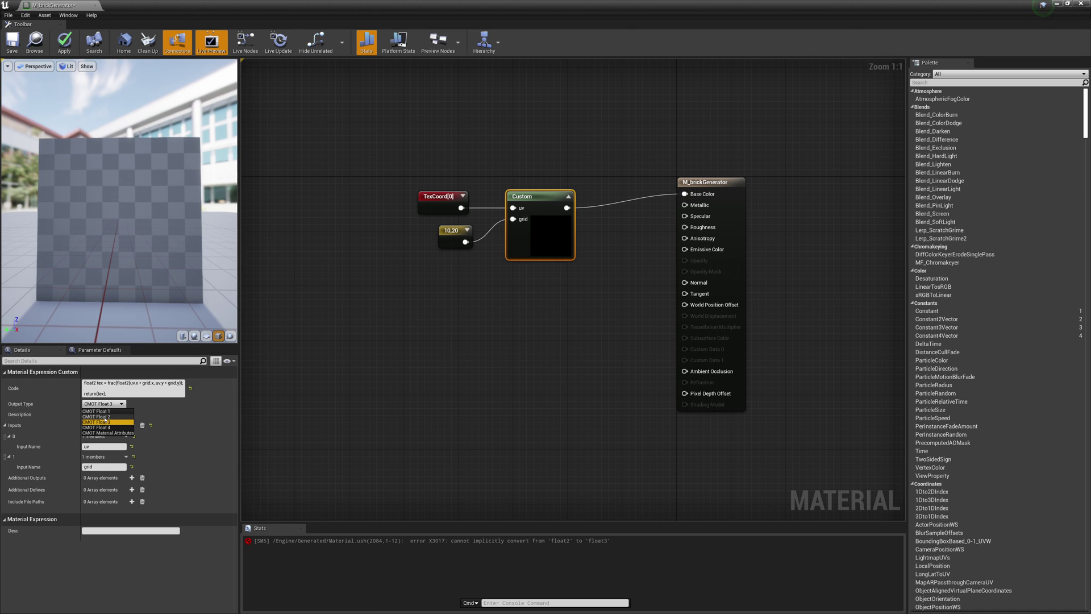
pyautogui.scroll(4, 107, 203)
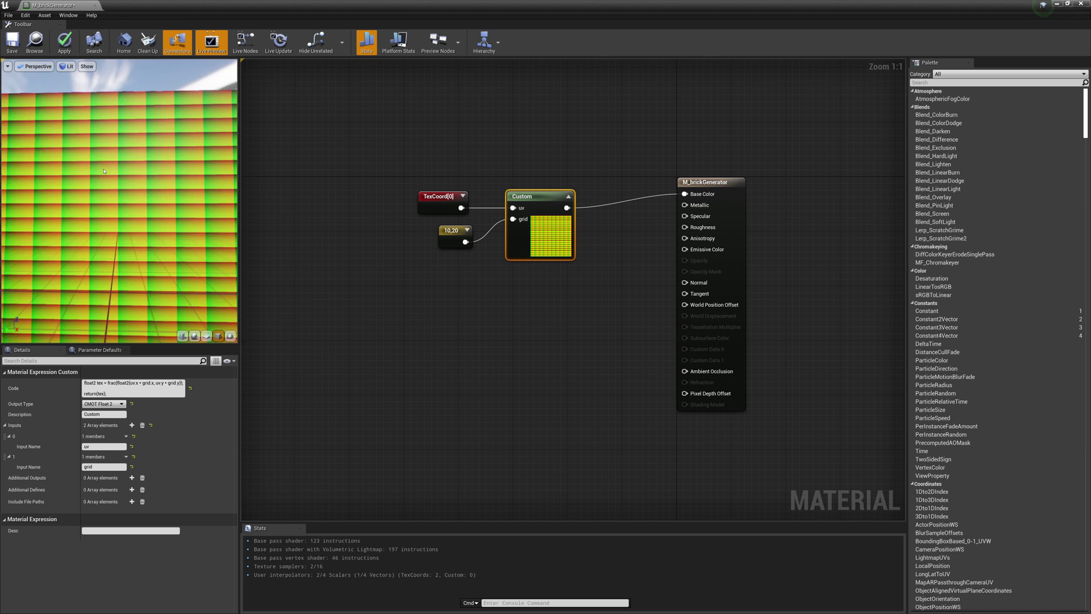
pyautogui.scroll(-4, 107, 203)
pyautogui.moveTo(107, 203); pyautogui.dragTo(241, 182)
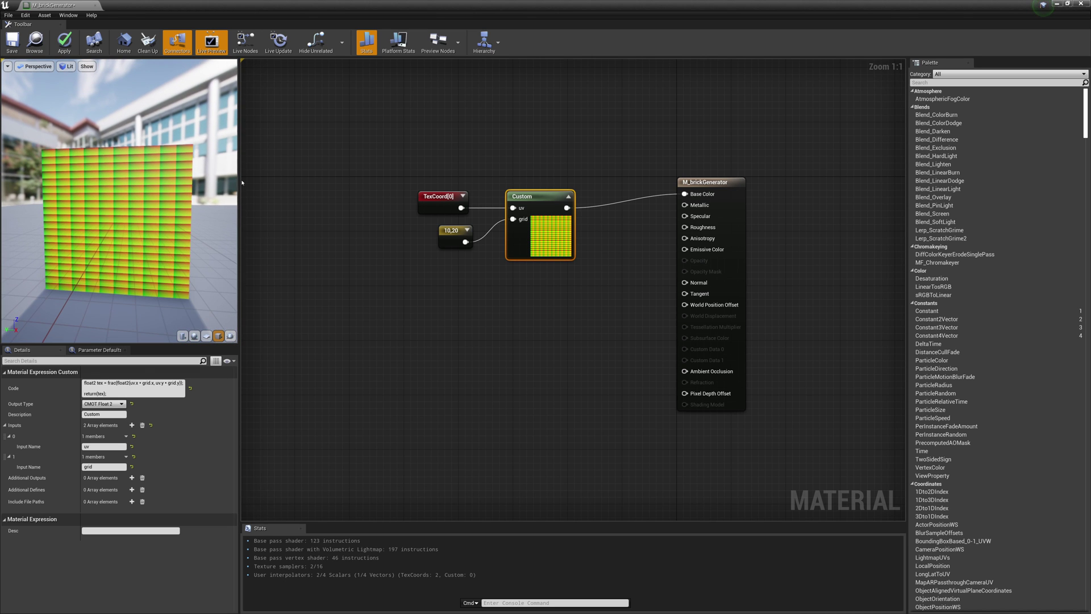
# - Set both the R and G values of the constant feeding the grid input to 3
pyautogui.click(444, 235)
pyautogui.click(99, 382)
pyautogui.write('5')
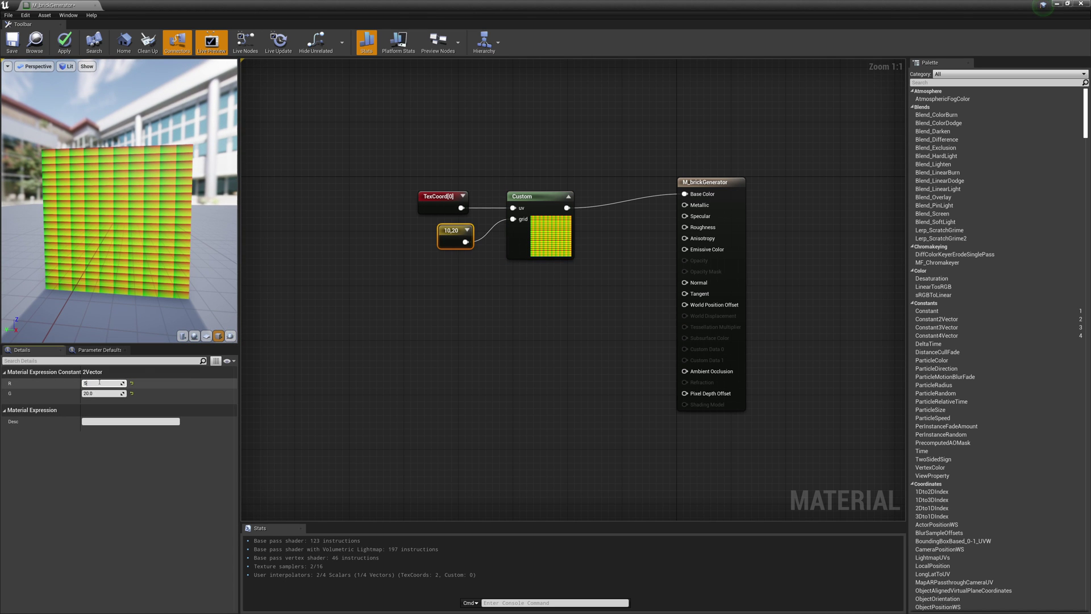
pyautogui.press('Return')
pyautogui.write('5')
pyautogui.press('Return')
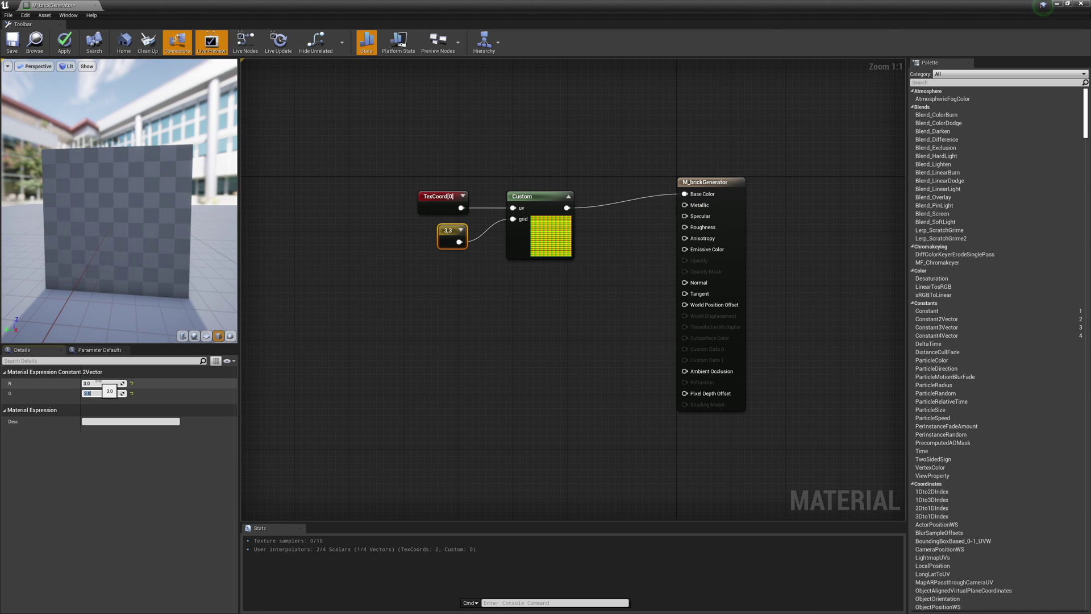
pyautogui.scroll(5, 137, 231)
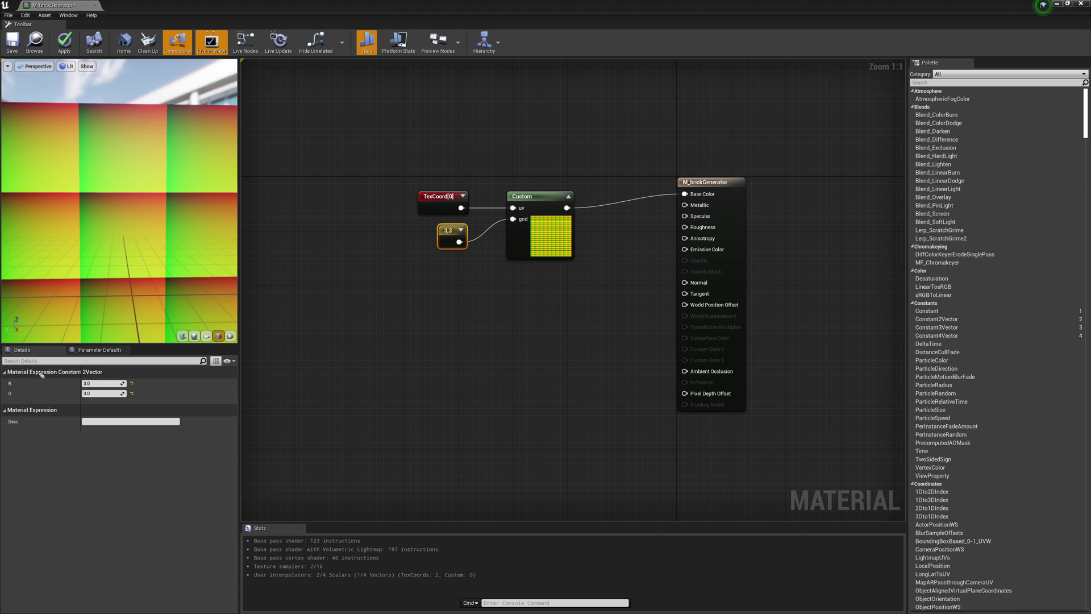
pyautogui.moveTo(83, 196)
pyautogui.mouseDown()
pyautogui.moveTo(166, 197)
pyautogui.moveTo(165, 232)
pyautogui.moveTo(104, 234)
pyautogui.moveTo(83, 195)
pyautogui.moveTo(122, 193)
pyautogui.moveTo(125, 277)
pyautogui.moveTo(85, 281)
pyautogui.moveTo(78, 200)
pyautogui.mouseUp()
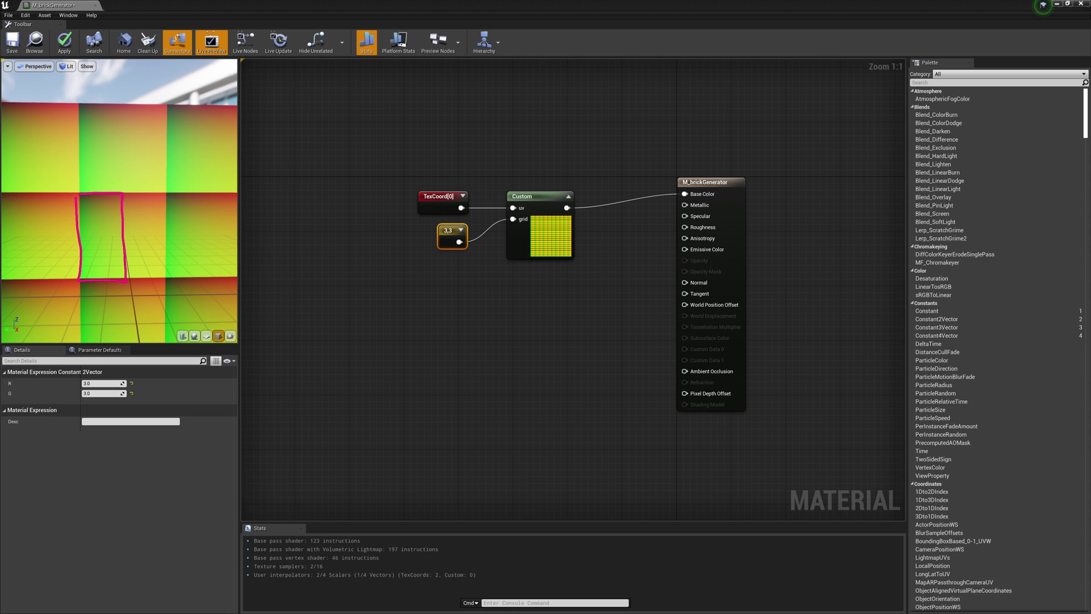
pyautogui.press('Escape')
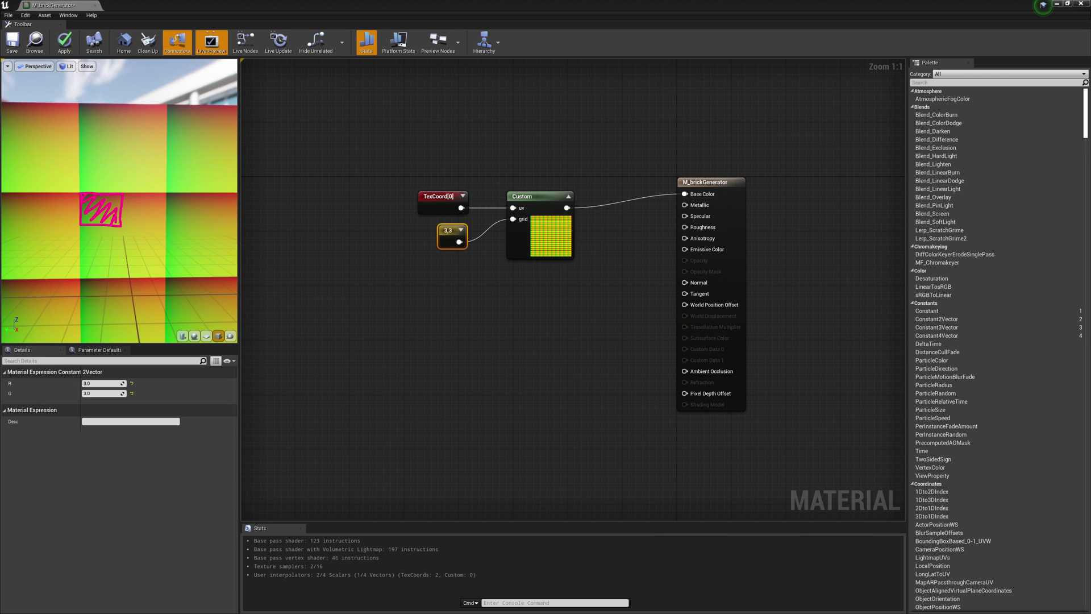
pyautogui.moveTo(81, 247)
pyautogui.mouseDown()
pyautogui.moveTo(110, 250)
pyautogui.moveTo(143, 278)
pyautogui.mouseUp()
pyautogui.moveTo(134, 196)
pyautogui.mouseDown()
pyautogui.moveTo(149, 209)
pyautogui.moveTo(143, 258)
pyautogui.mouseUp()
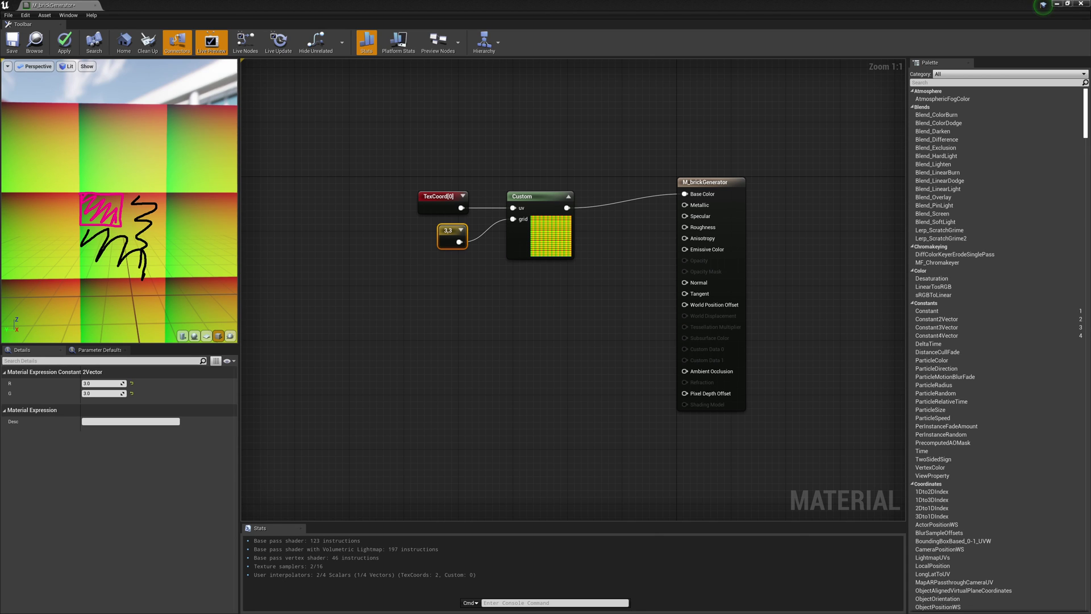
pyautogui.press('Escape')
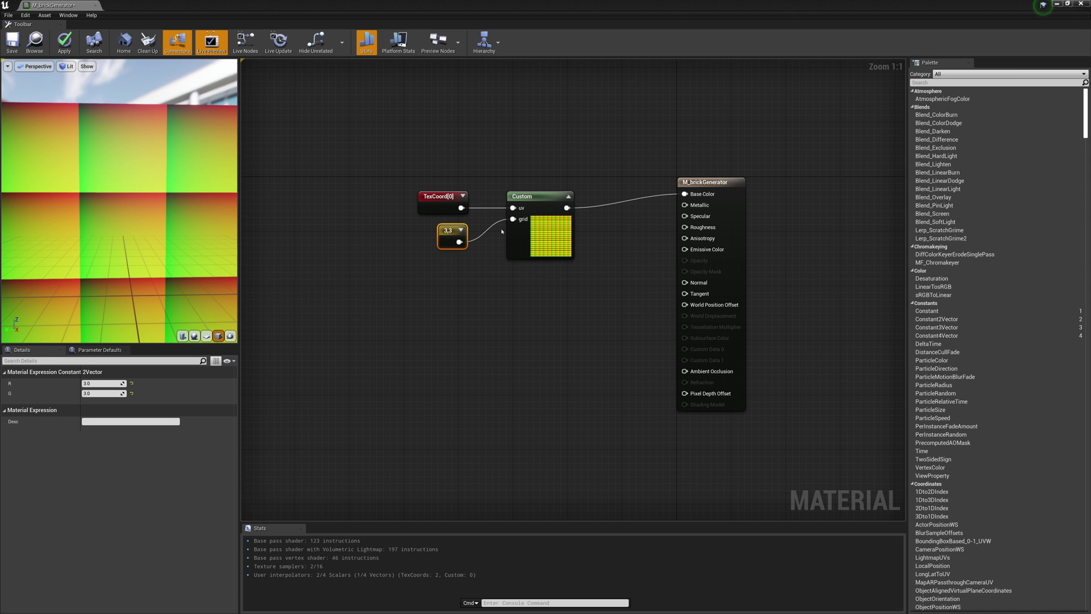
# - Move the Custom node closer to its input nodes and tile the material editor beside Visual Studio Code
pyautogui.moveTo(538, 246); pyautogui.dragTo(517, 260)
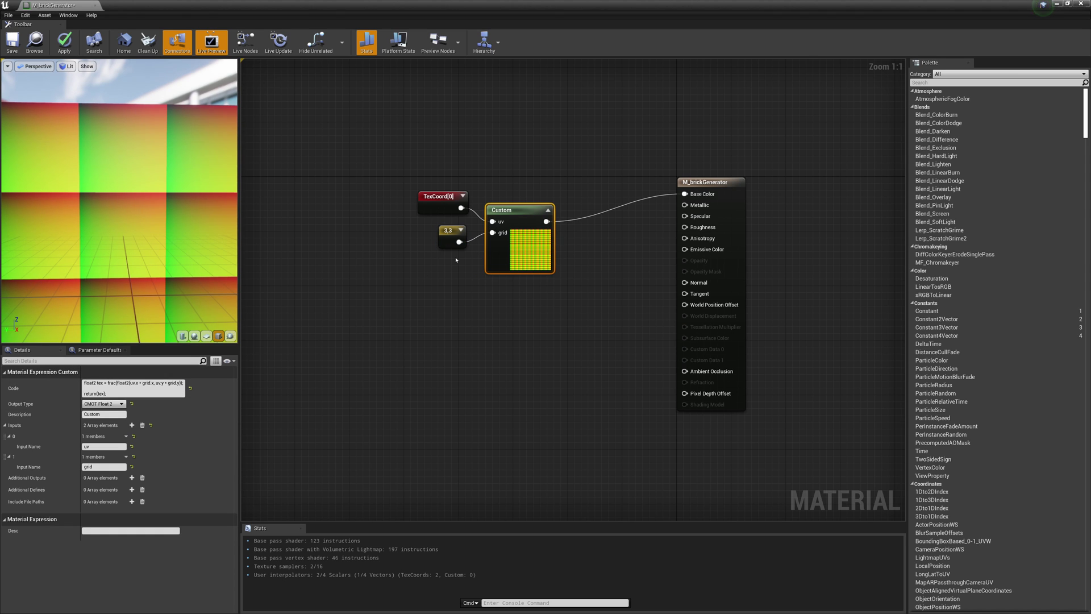
pyautogui.press('super+Left')
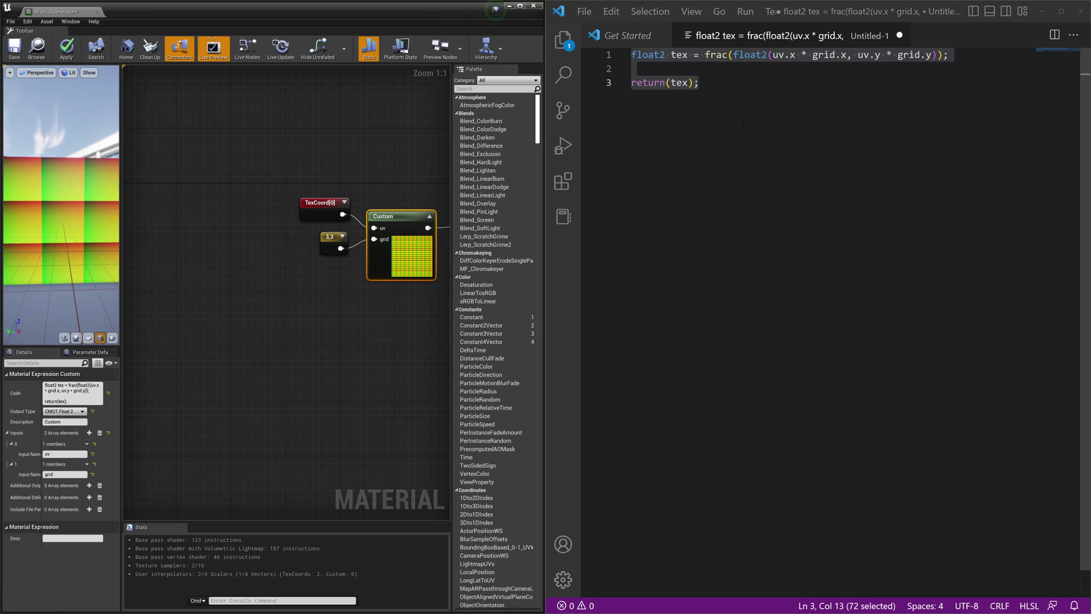
# - Insert two more blank lines between the tex declaration and the return statement in Untitled-1
pyautogui.click(699, 82)
pyautogui.click(680, 69)
pyautogui.press('Return')
pyautogui.press('Return')
pyautogui.press('Up')
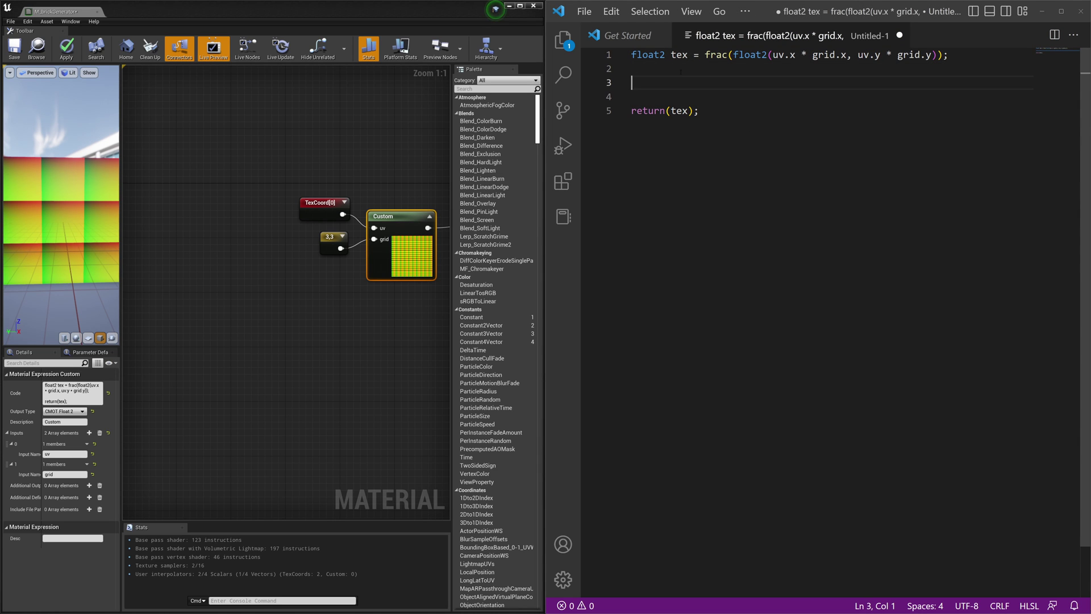
# - Add a third input named dim to the Custom node in the material editor
pyautogui.moveTo(367, 375); pyautogui.dragTo(305, 369, button='right')
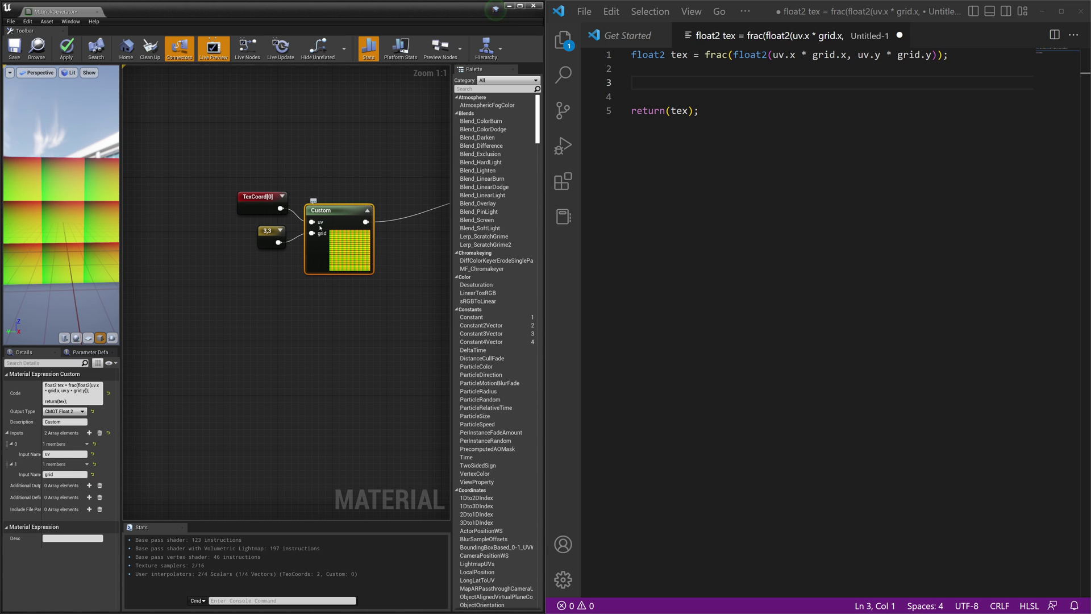
pyautogui.click(89, 432)
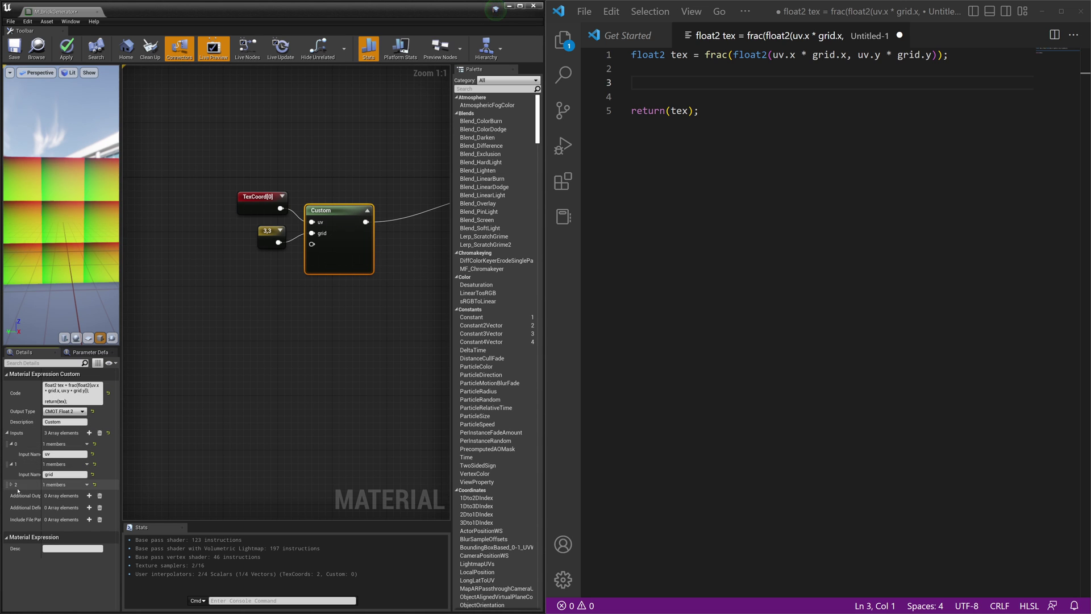
pyautogui.click(11, 484)
pyautogui.click(55, 494)
pyautogui.write('dim')
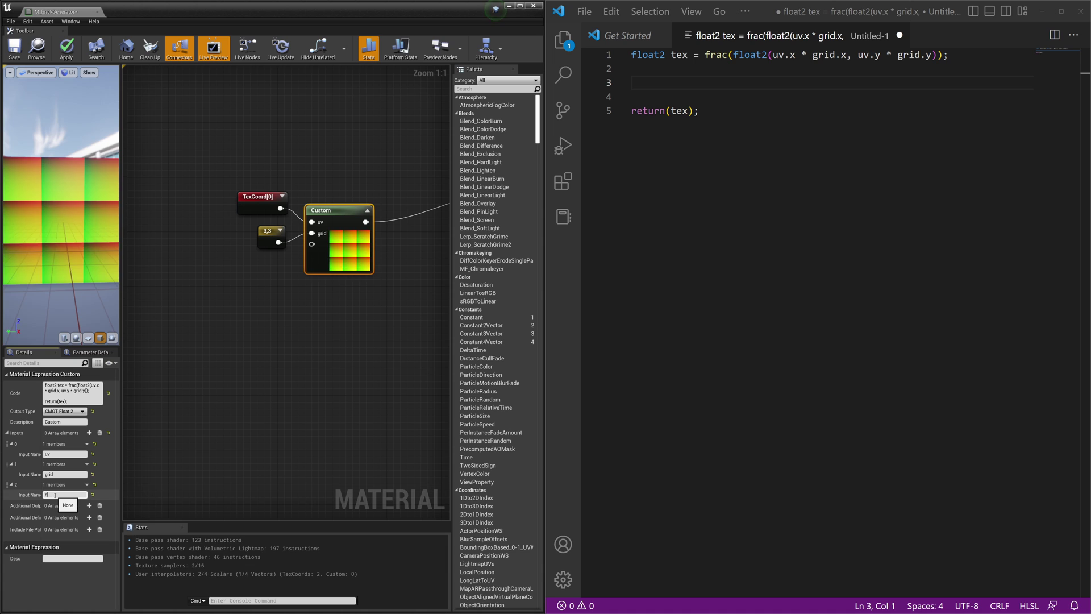
pyautogui.press('Return')
# - Create a Constant2Vector node wired to the dim input and place it below the grid constant
pyautogui.moveTo(312, 243); pyautogui.dragTo(242, 296)
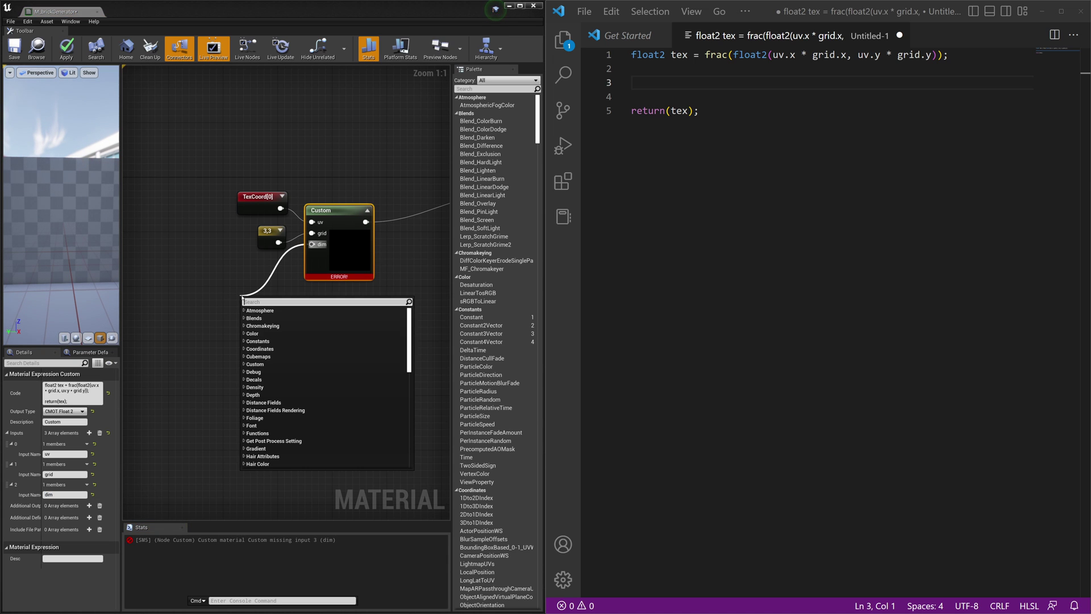
pyautogui.write('const')
pyautogui.press('Return')
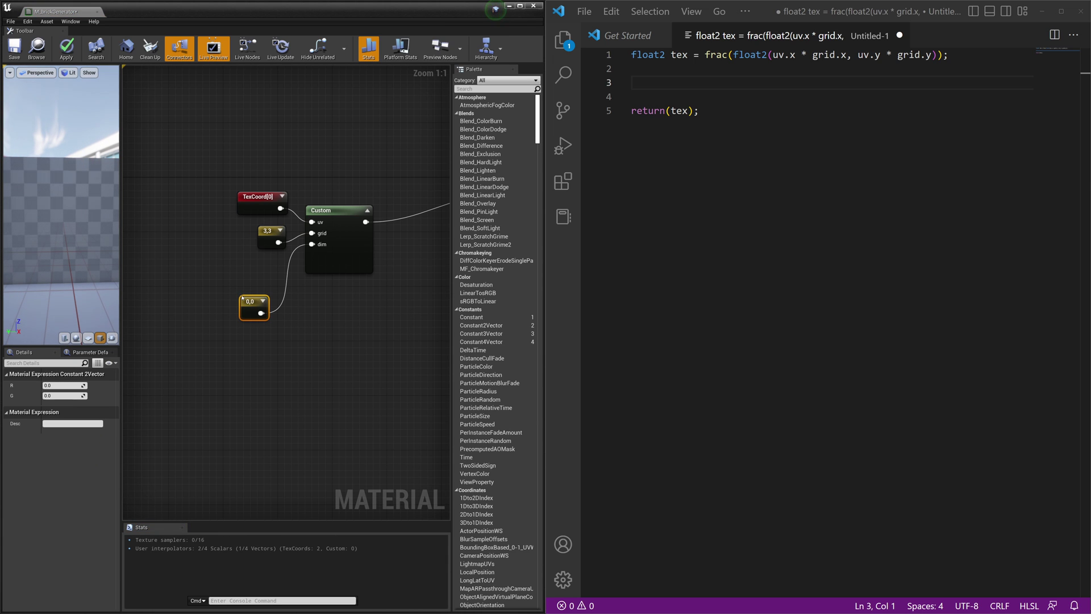
pyautogui.moveTo(256, 280); pyautogui.dragTo(270, 266)
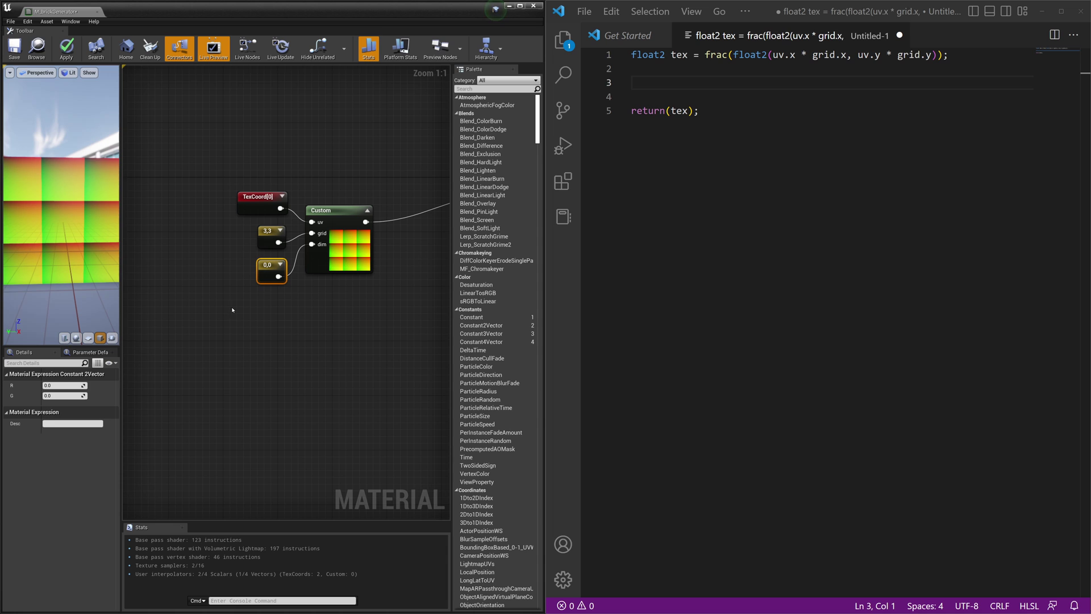
# - Set the dim constant's R and G values to 0.5 and shift the node slightly away from the Custom node
pyautogui.click(68, 385)
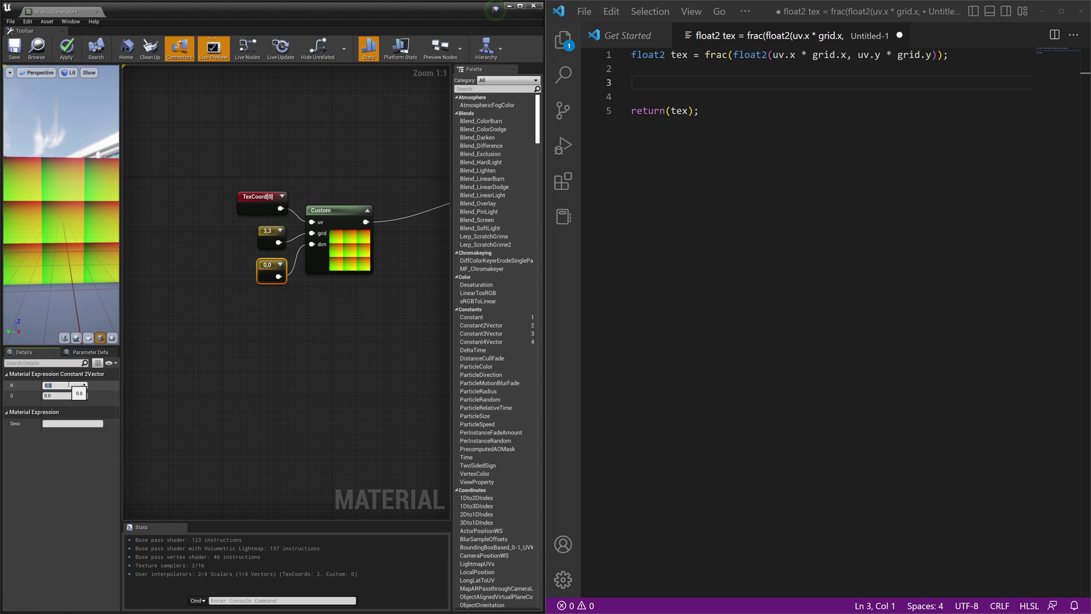
pyautogui.write('0.5')
pyautogui.press('Tab')
pyautogui.write('0.5')
pyautogui.press('Return')
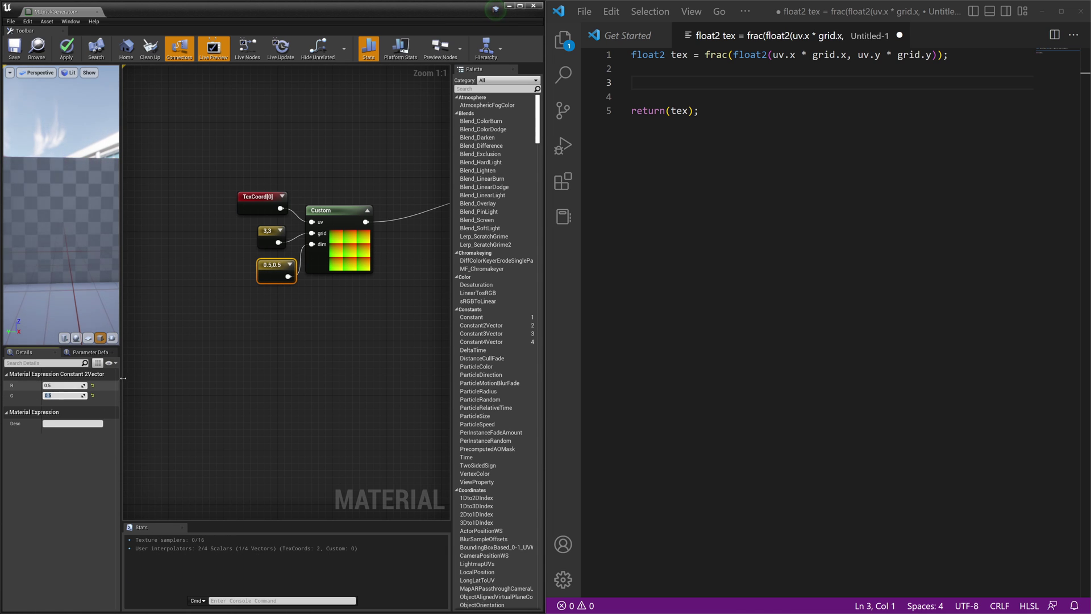
pyautogui.moveTo(265, 274); pyautogui.dragTo(258, 274)
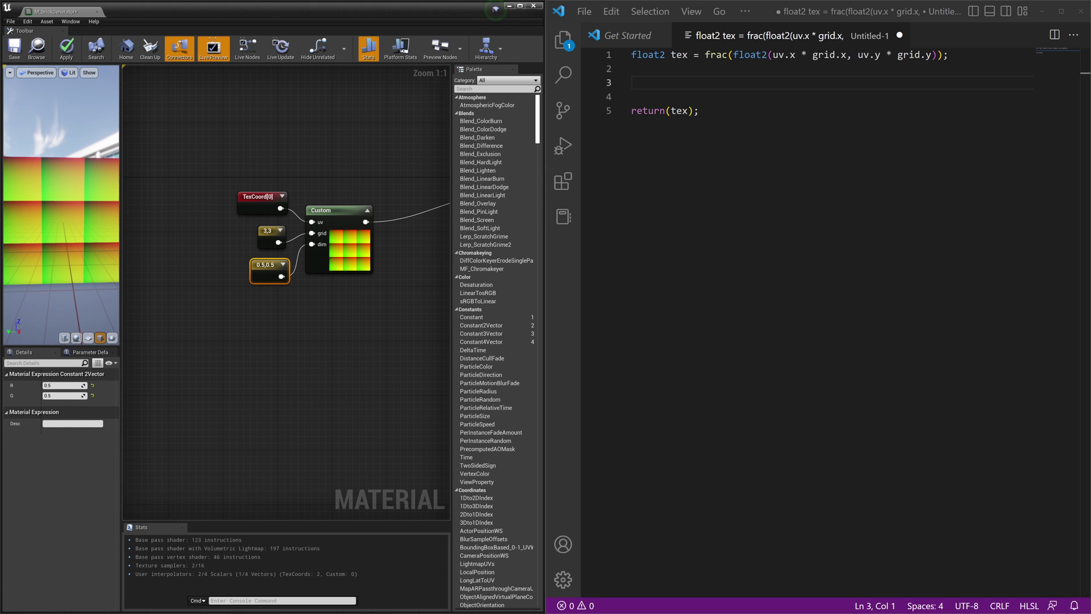
# - Start an if statement on line 3 of Untitled-1 with the condition tex.x >= dim.x
pyautogui.click(672, 89)
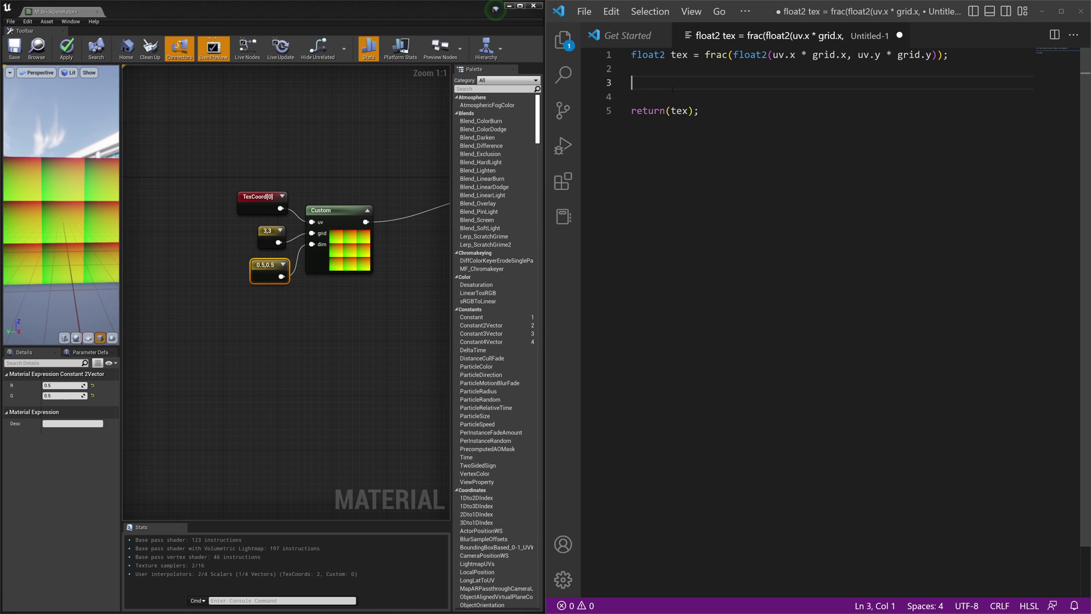
pyautogui.write('if(tex.x >= ')
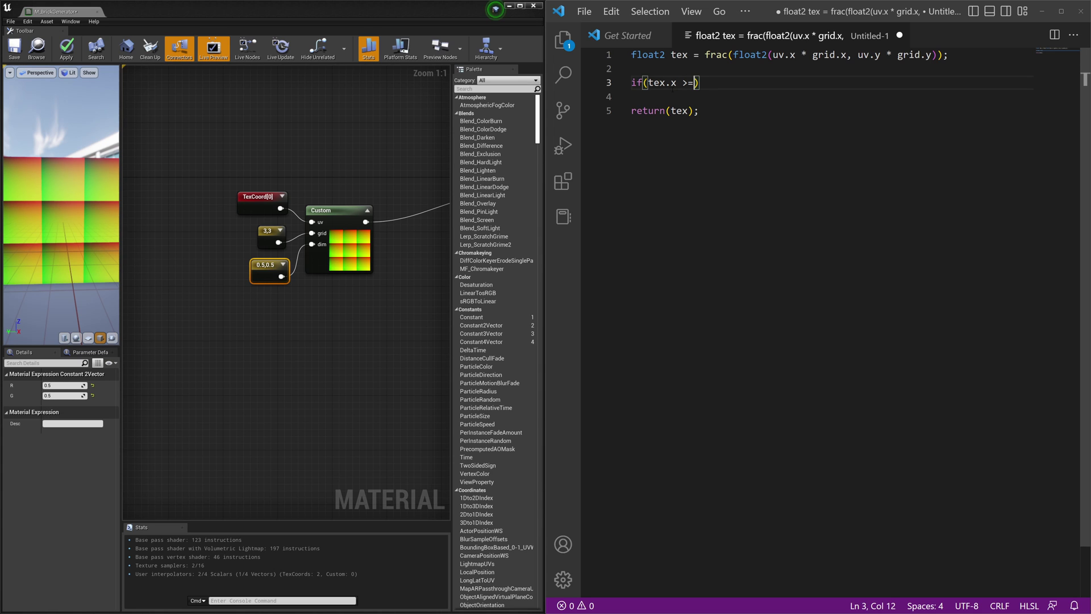
pyautogui.write('dim')
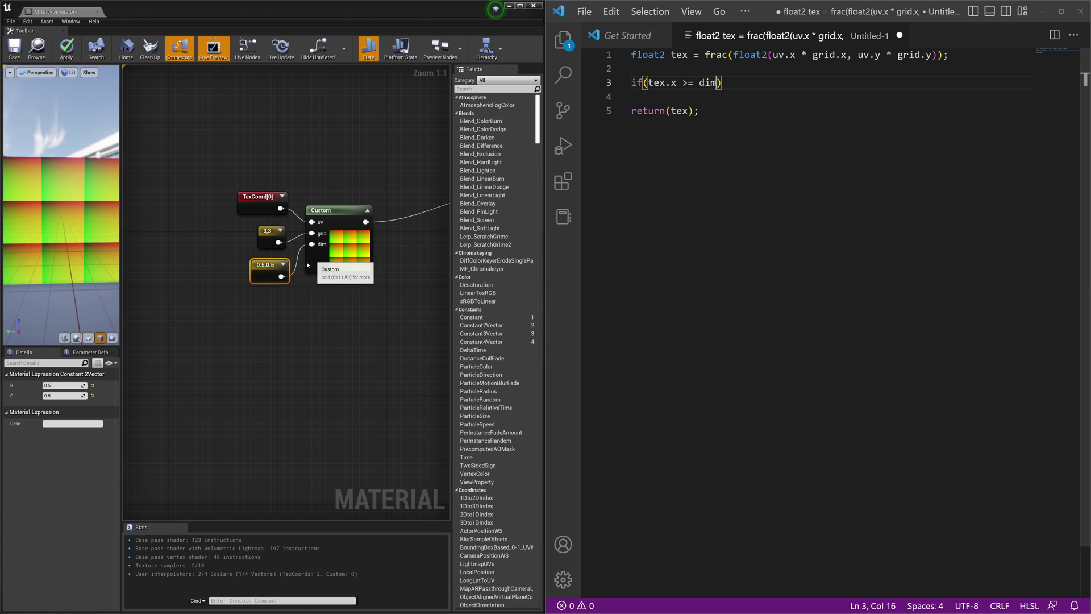
pyautogui.write('.x')
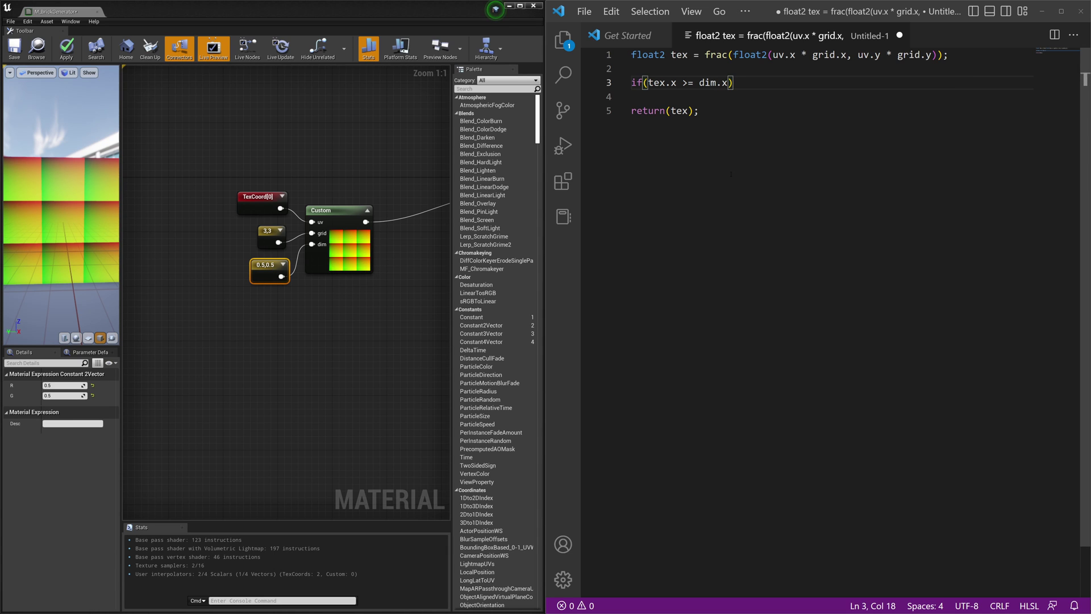
pyautogui.write(' || tex.x <= -dim.x')
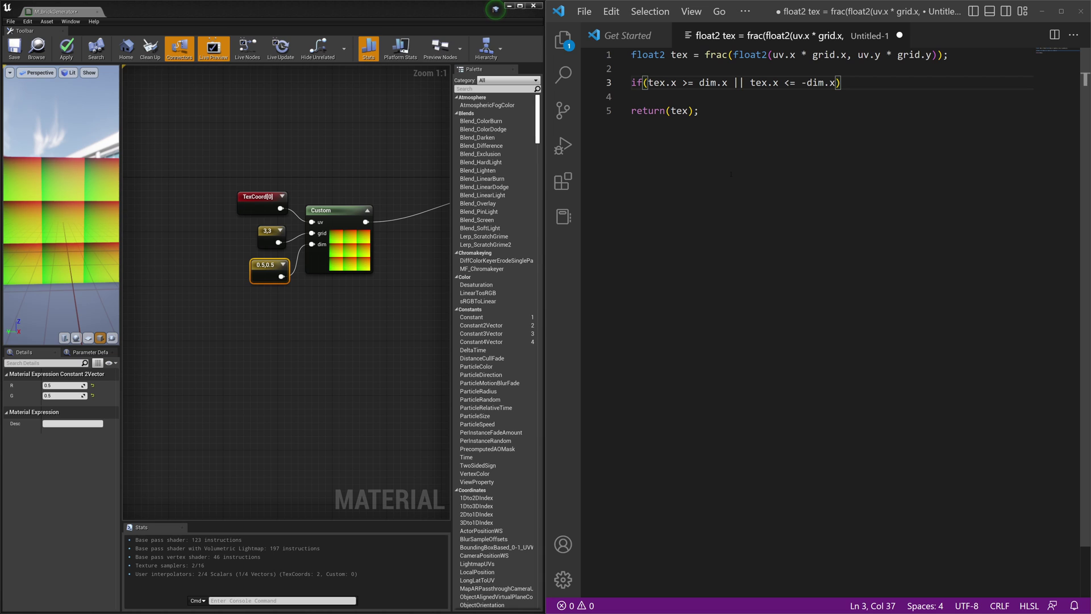
pyautogui.write(' ||')
# - Extend the if condition with || tex.x <= -dim.x || and break it onto a new line
pyautogui.press('Return')
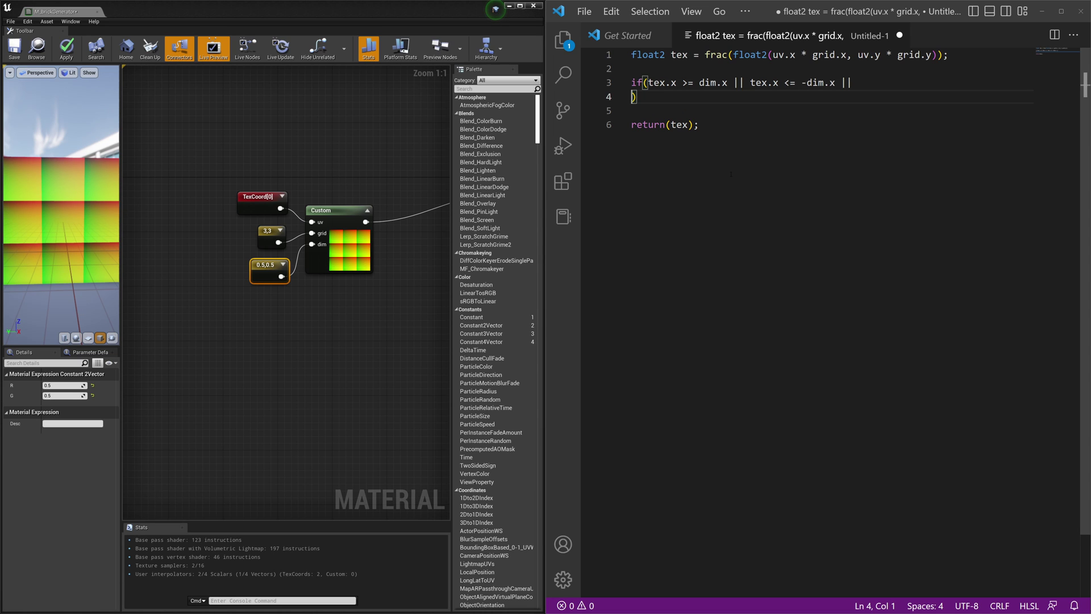
# - Complete the if condition on line 4 with tex.y >= dim.y || tex.y <= -dim.y
pyautogui.write('tex.y')
pyautogui.write(' >= dim.y ')
pyautogui.write('|| tex.')
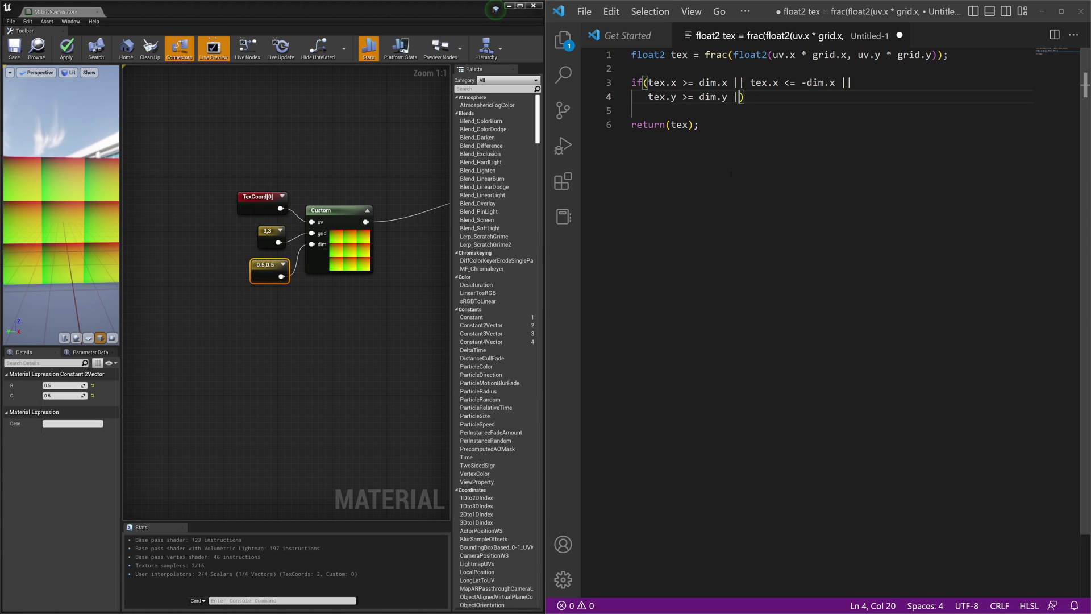
pyautogui.write('y ')
pyautogui.write('<= -dimy.')
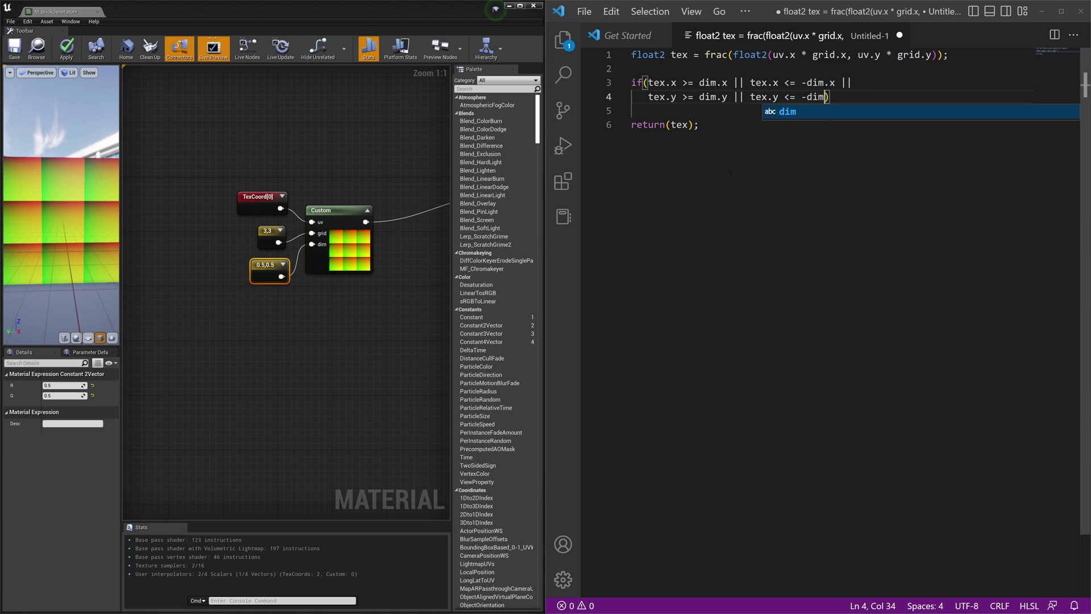
pyautogui.press('BackSpace')
pyautogui.press('BackSpace')
pyautogui.write('.y')
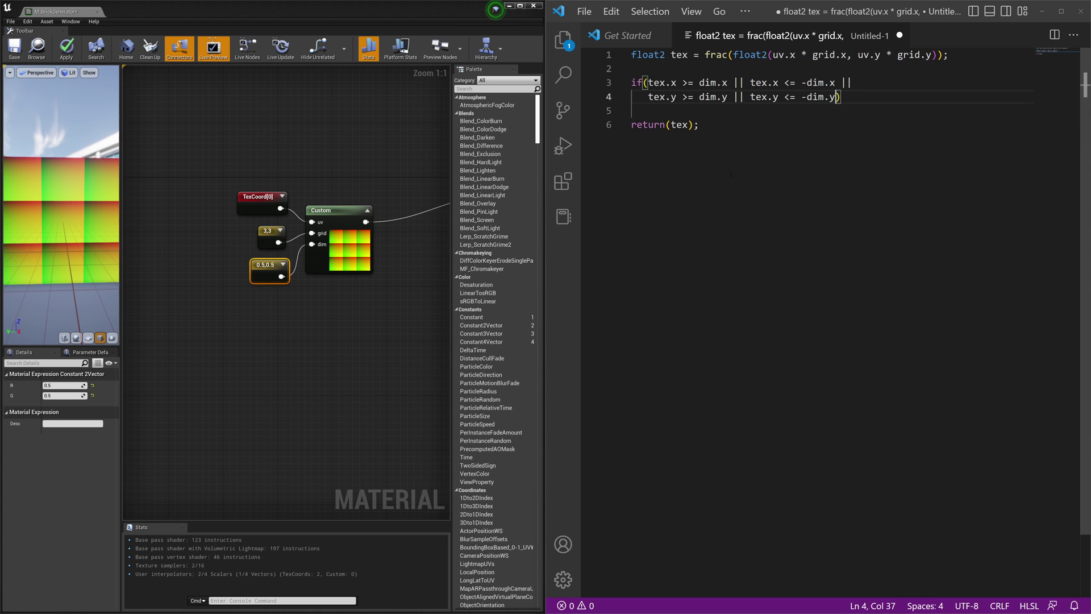
pyautogui.write(')')
# - Close the if condition on line 4 and add return(0); as its body on line 5
pyautogui.press('Return')
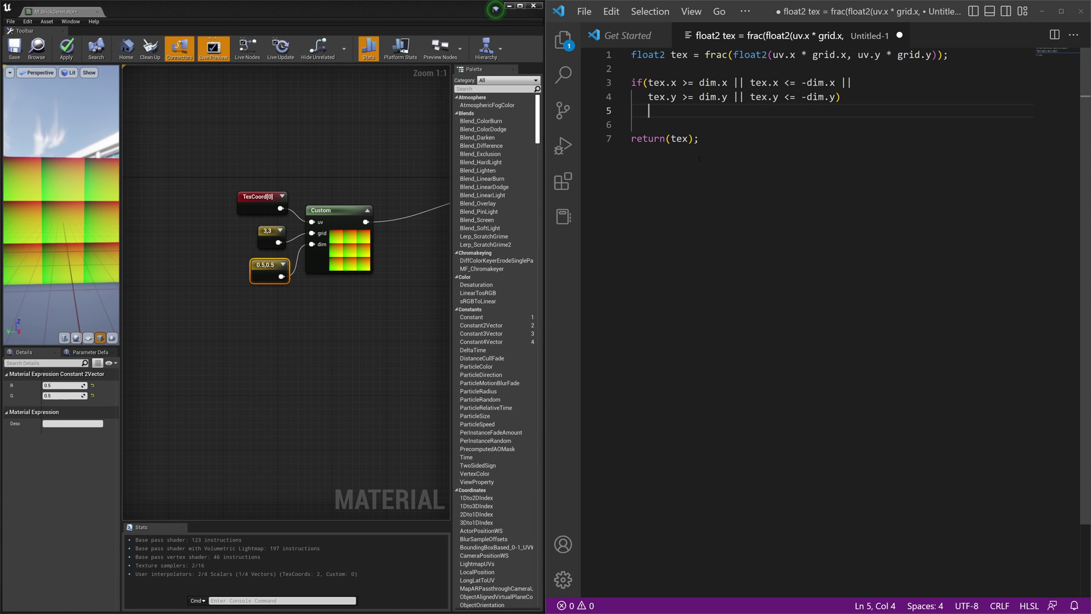
pyautogui.write('return')
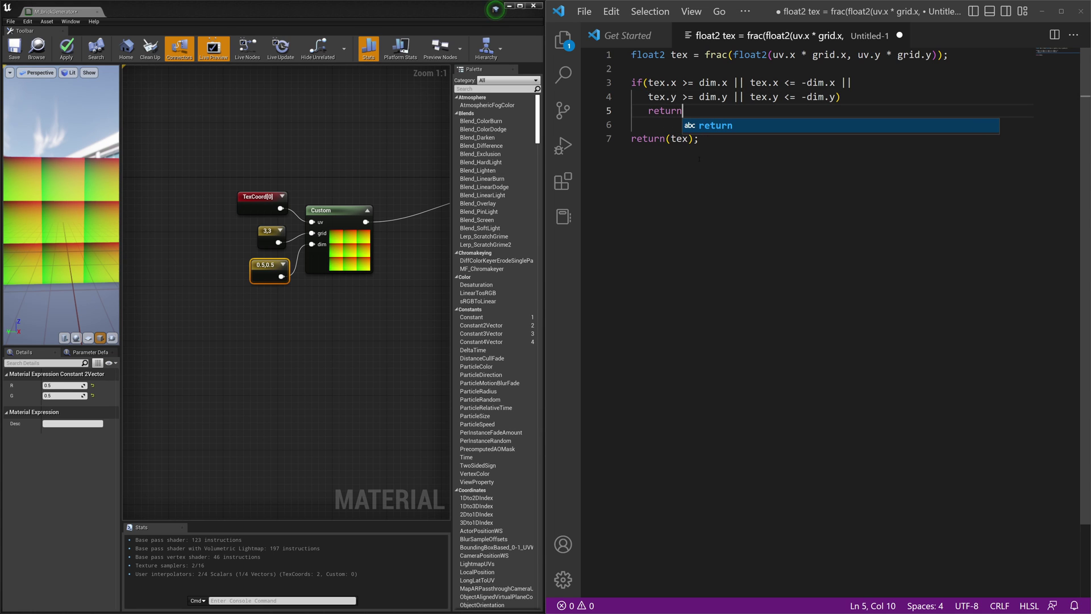
pyautogui.write('urn(0')
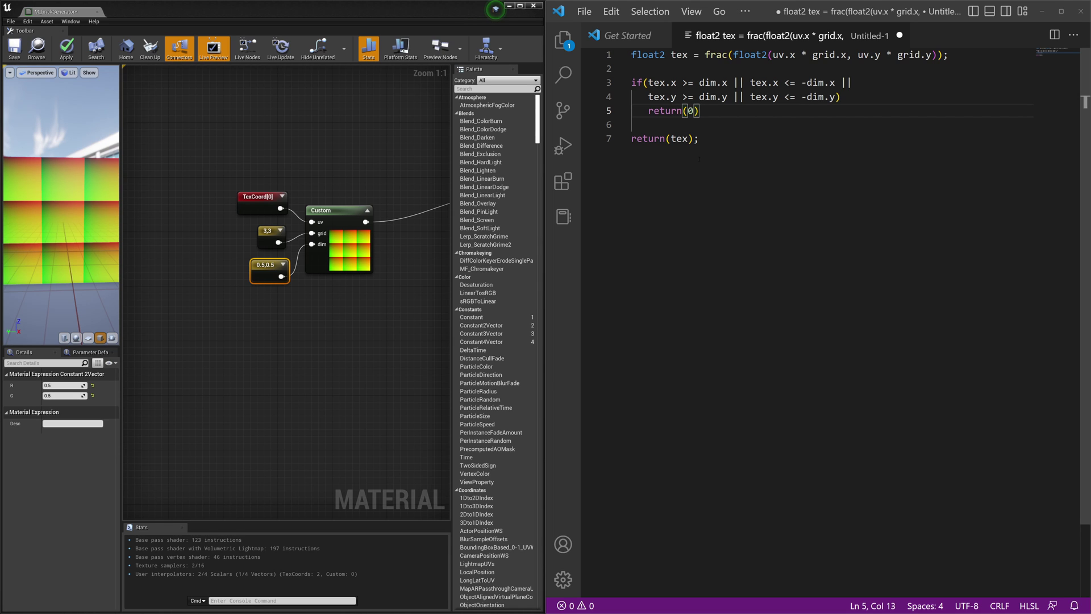
pyautogui.write(';')
# - Change the final return statement's value from tex to 1 so that it reads return(1);
pyautogui.press('Down')
pyautogui.press('Down')
pyautogui.press('Left')
pyautogui.press('Left')
pyautogui.press('BackSpace')
pyautogui.press('BackSpace')
pyautogui.press('BackSpace')
pyautogui.write('1')
pyautogui.press('Right')
pyautogui.press('Right')
# - Copy all the code from Untitled-1 into the Custom node's Code property in the Unreal material editor and maximize that editor window
pyautogui.moveTo(706, 111); pyautogui.dragTo(624, 84)
pyautogui.moveTo(703, 139); pyautogui.dragTo(629, 125)
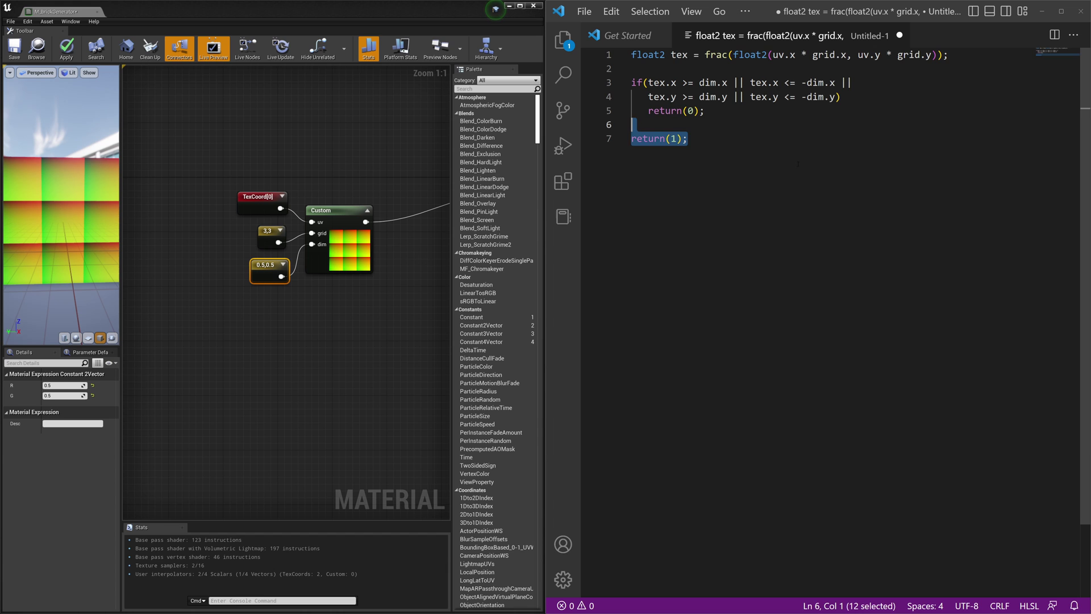
pyautogui.click(704, 139)
pyautogui.moveTo(703, 139); pyautogui.dragTo(628, 56)
pyautogui.hotkey('ctrl', 'c')
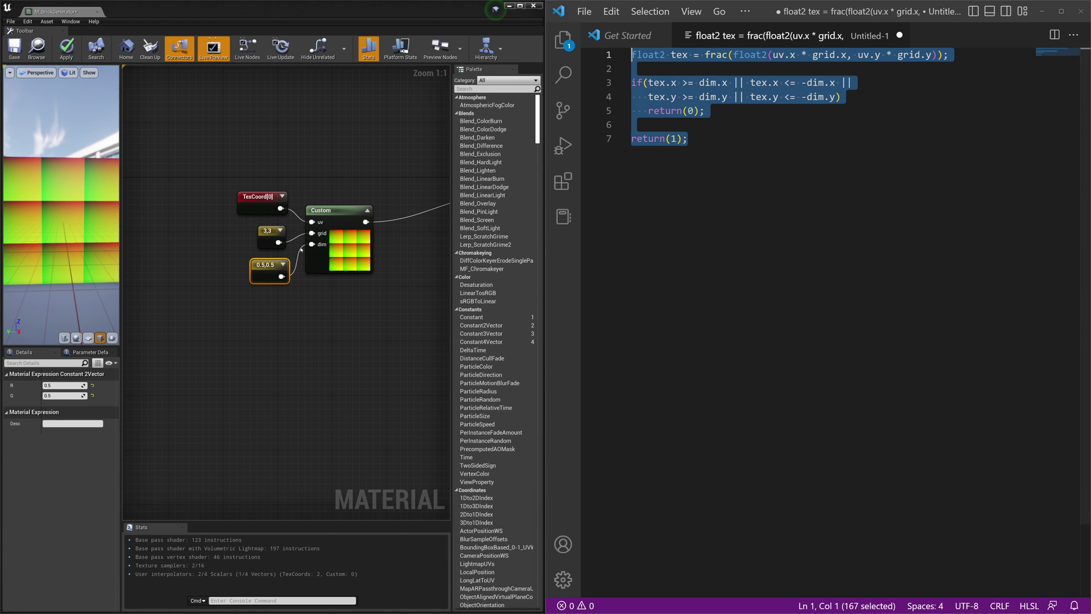
pyautogui.moveTo(335, 242); pyautogui.dragTo(328, 248)
pyautogui.click(64, 390)
pyautogui.hotkey('ctrl', 'v')
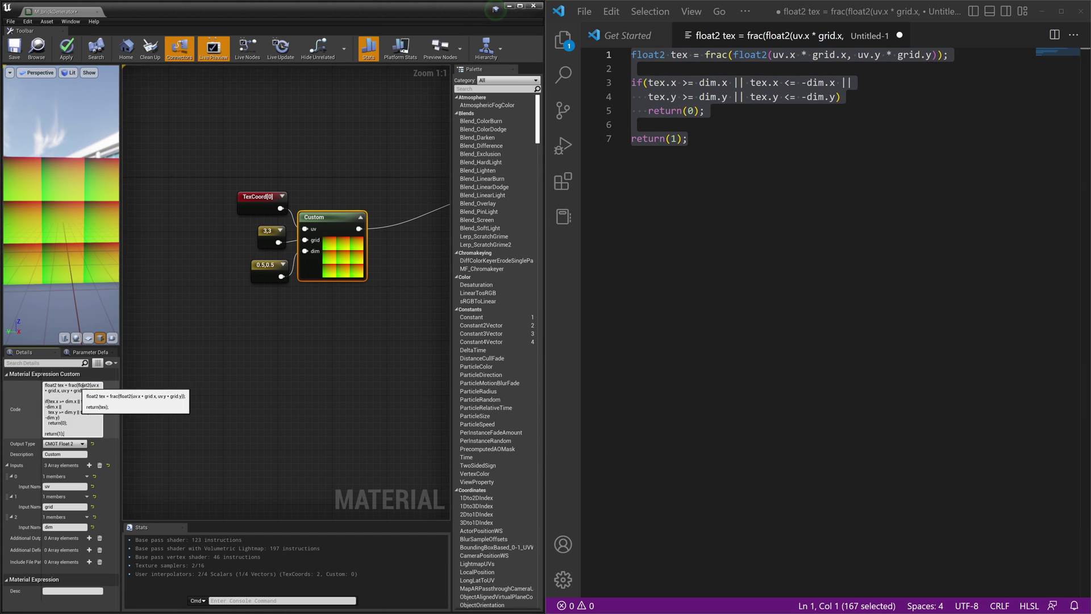
pyautogui.click(520, 5)
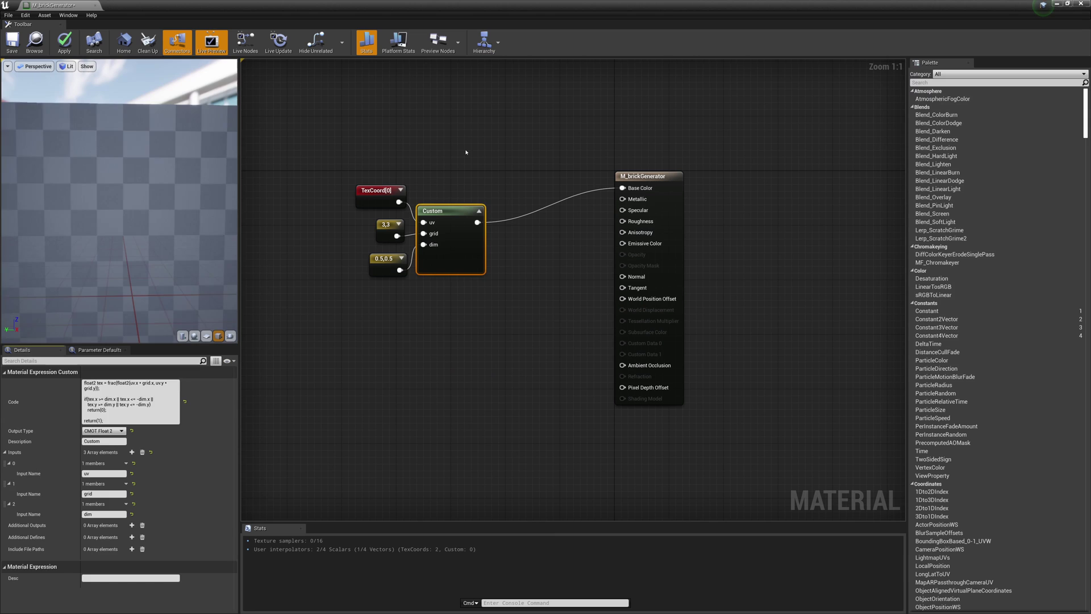
# - Set the Custom node's output type to CMOT Float 3
pyautogui.scroll(5, 147, 250)
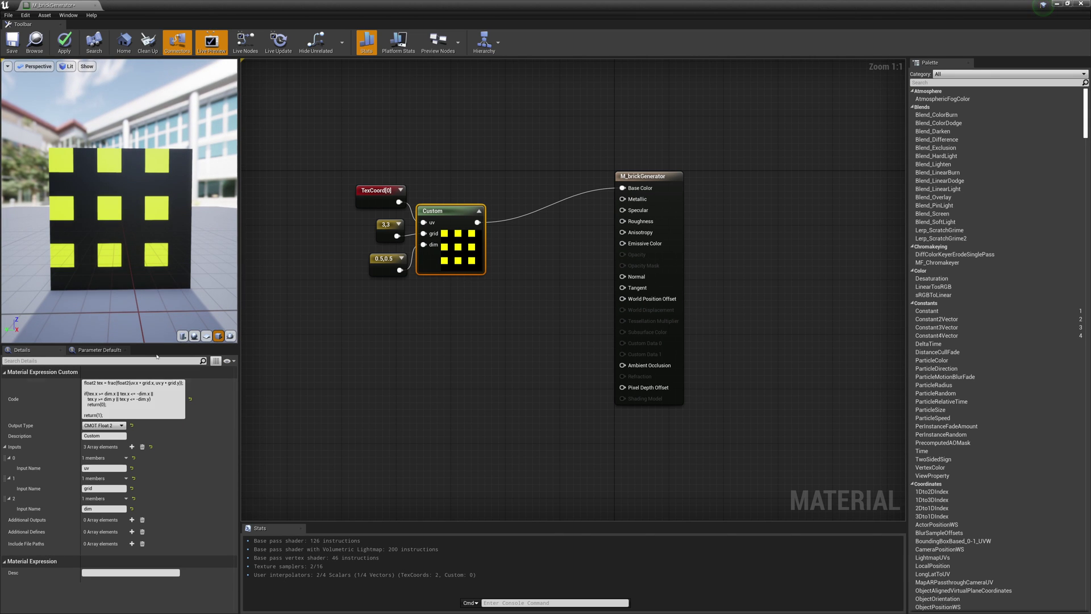
pyautogui.click(104, 425)
pyautogui.click(106, 443)
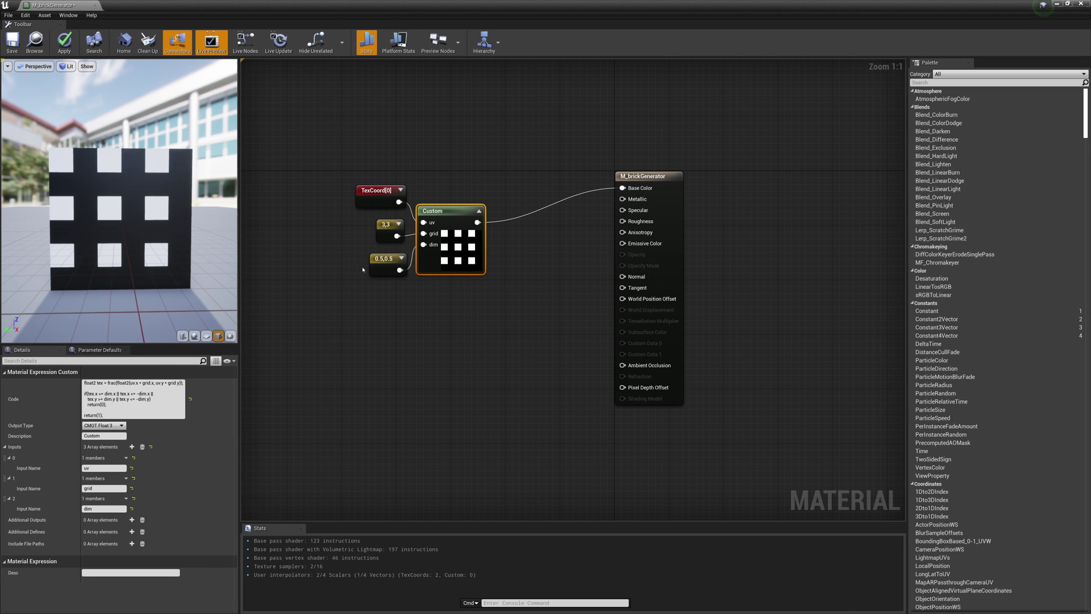
# - Set the R and G values of the constant feeding the dim input to 0.3
pyautogui.click(381, 265)
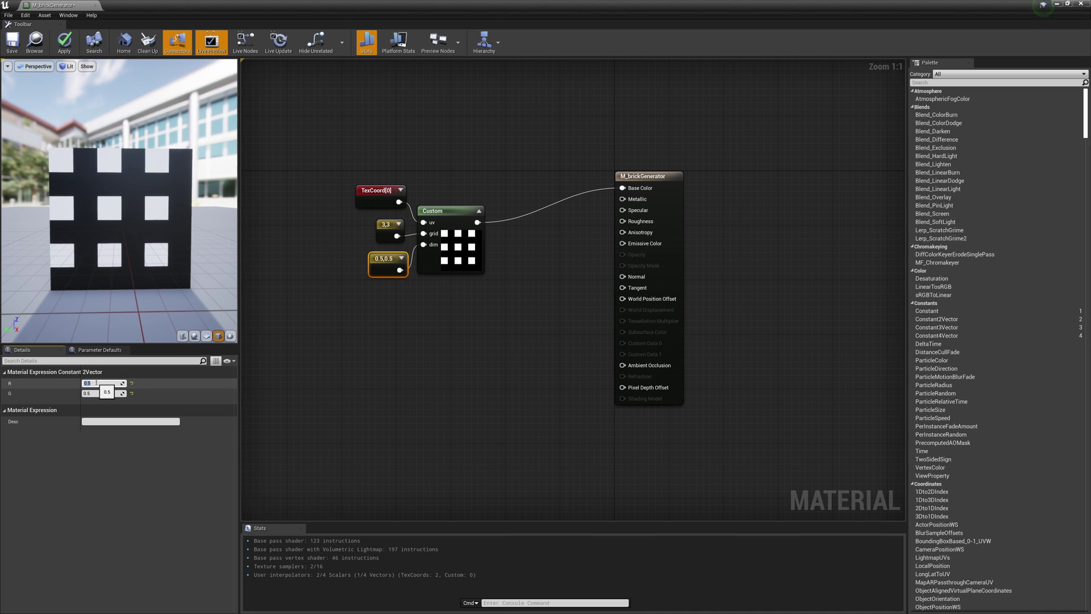
pyautogui.write('0.3')
pyautogui.press('Tab')
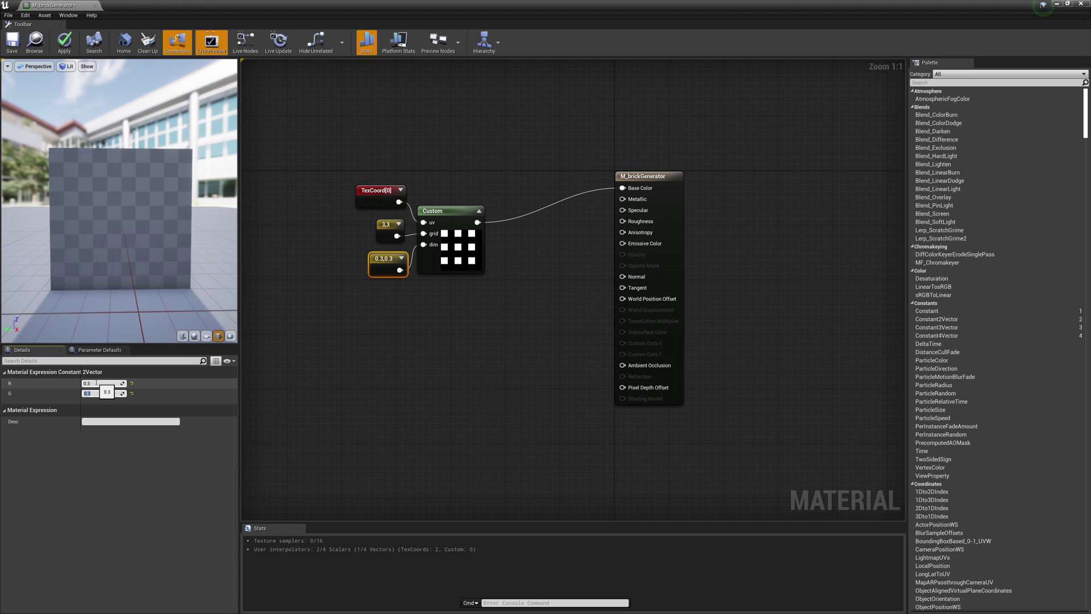
# - Try the dim constant's R value at 0.7 and at 0.5, comparing brick widths in the preview
pyautogui.click(97, 382)
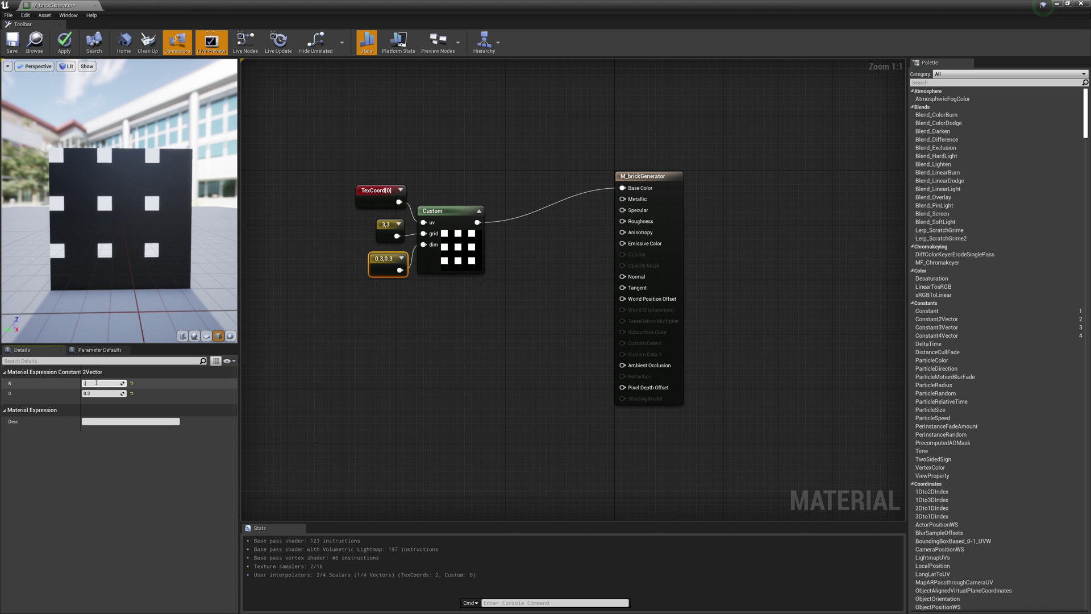
pyautogui.write('0.7')
pyautogui.press('Tab')
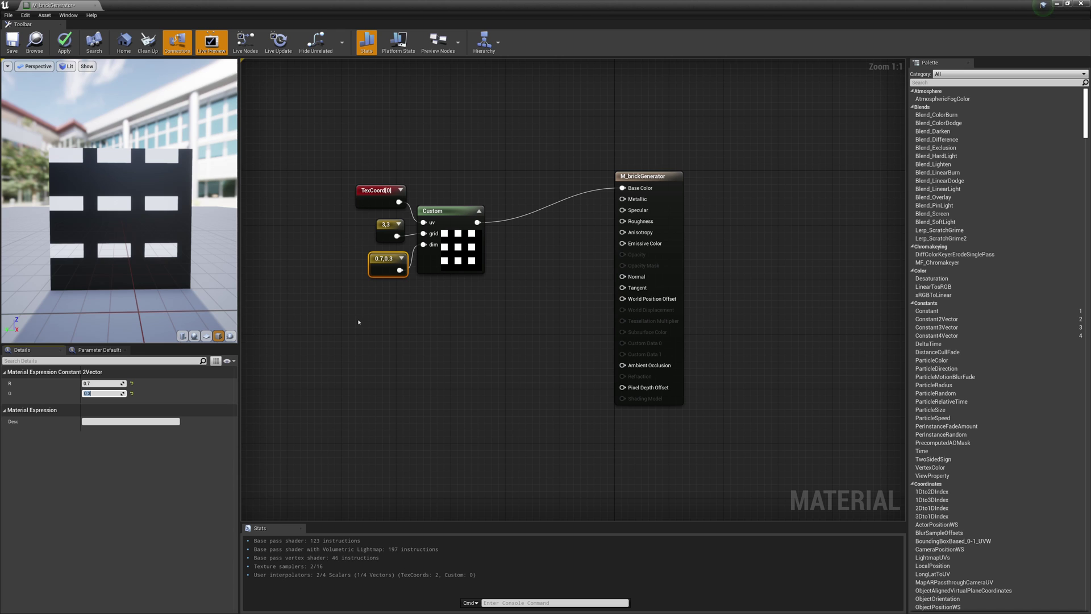
pyautogui.click(95, 384)
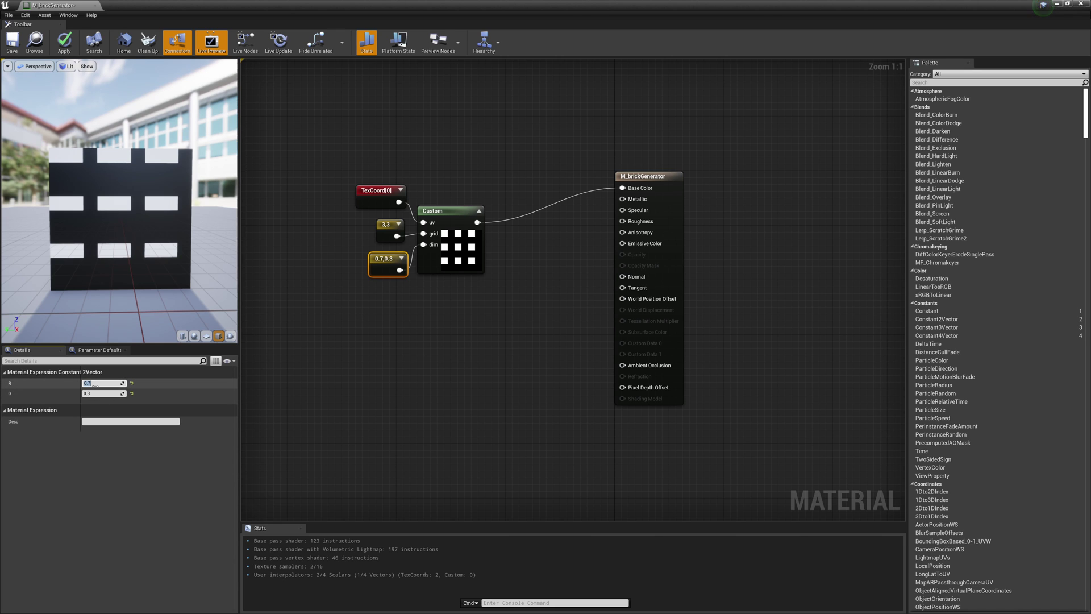
pyautogui.write('0.5')
pyautogui.press('Tab')
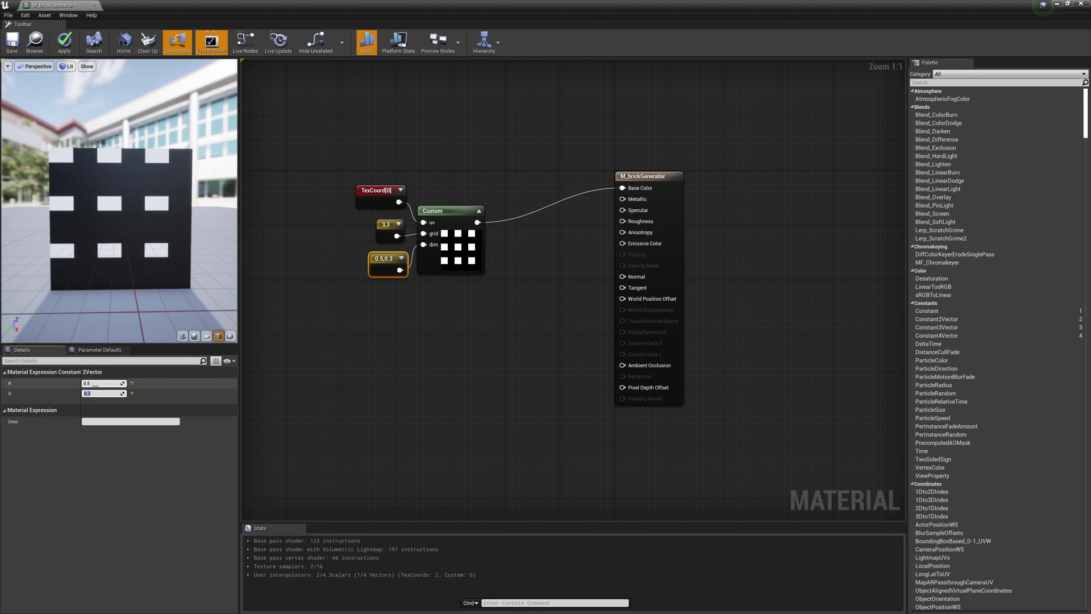
# - Set the dim constant's R and G values to 0.8
pyautogui.click(95, 384)
pyautogui.write('0.8')
pyautogui.press('Tab')
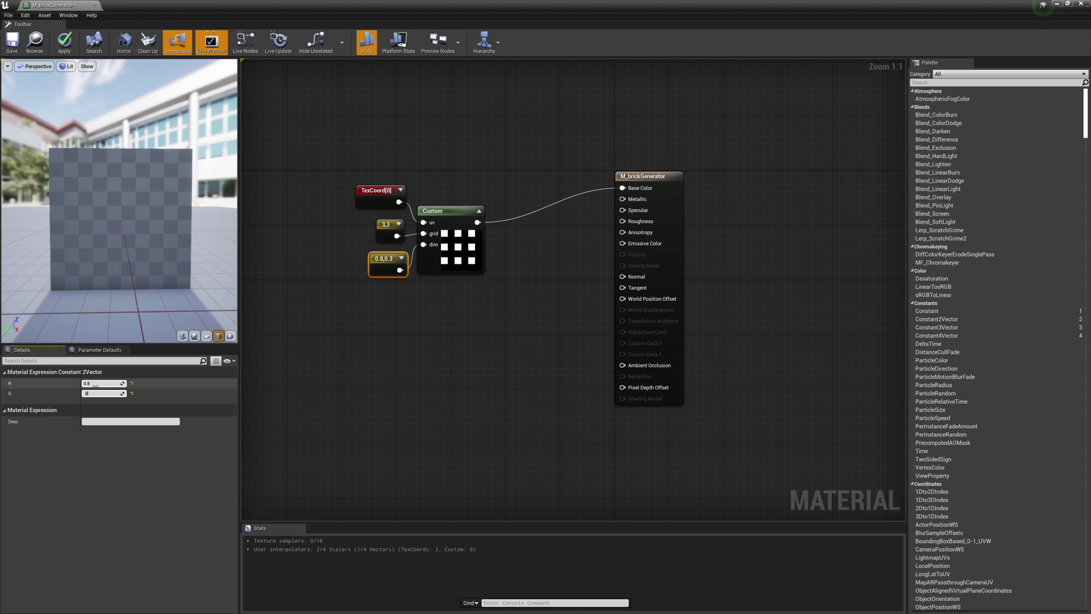
# - Set the grid constant's G value to 10 and its R value to 5
pyautogui.click(387, 225)
pyautogui.click(107, 393)
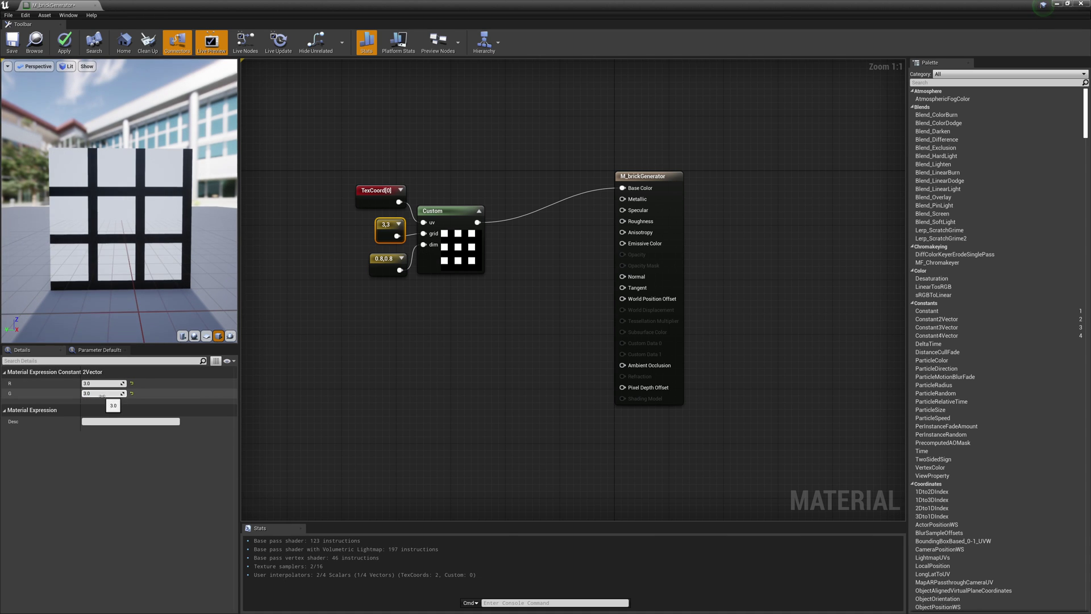
pyautogui.write('10')
pyautogui.press('Return')
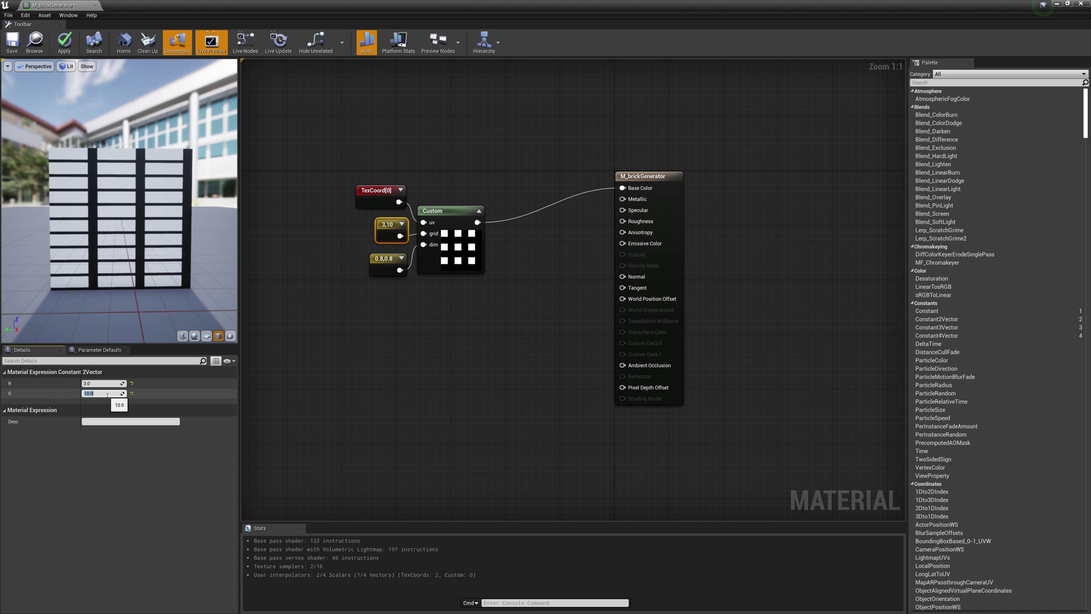
pyautogui.click(101, 383)
pyautogui.write('5')
pyautogui.press('Return')
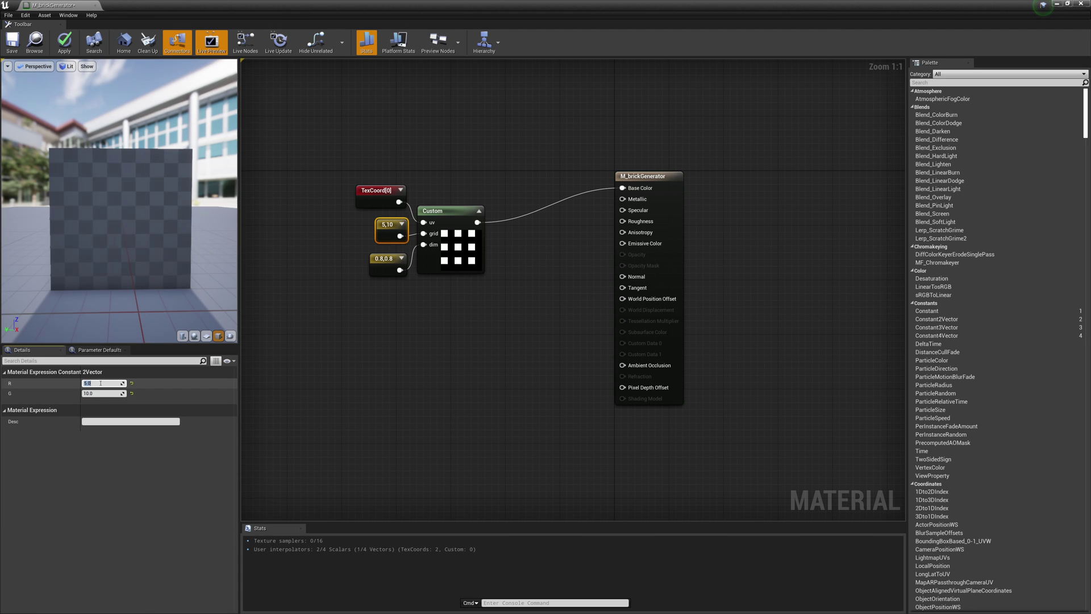
# - Reduce the grid constant's R value to 4
pyautogui.press('BackSpace')
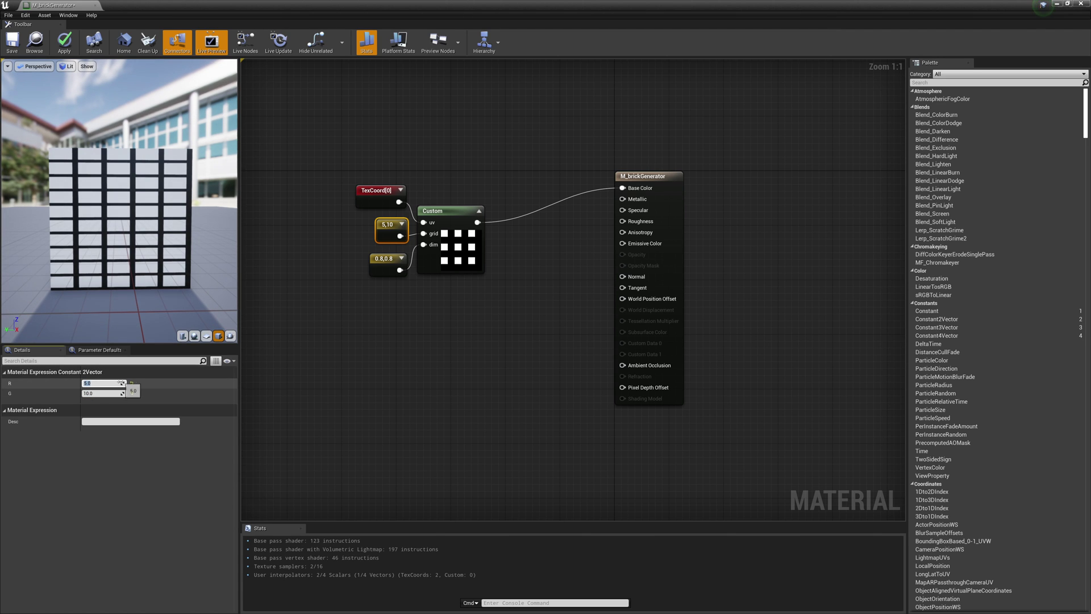
pyautogui.write('4')
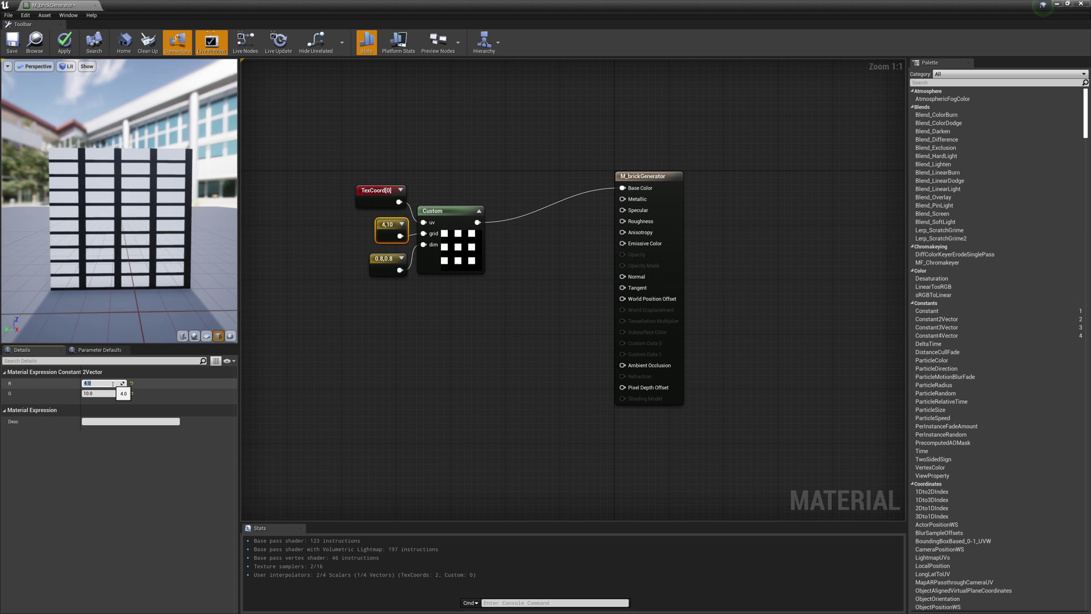
pyautogui.press('Return')
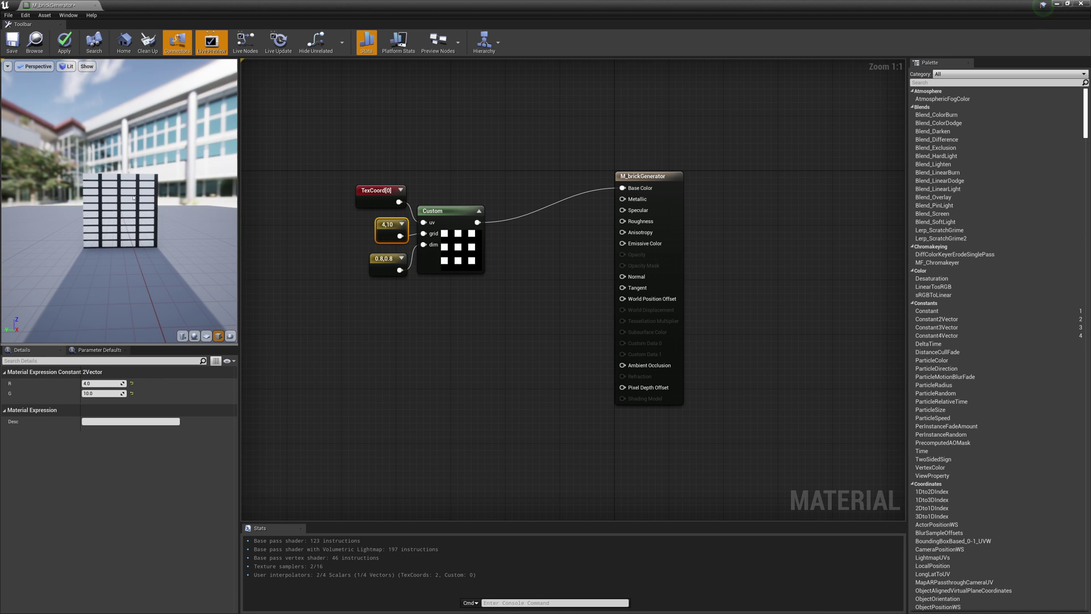
# - Set the grid constant to 10 for R and 20 for G and inspect the pattern in the preview
pyautogui.click(96, 383)
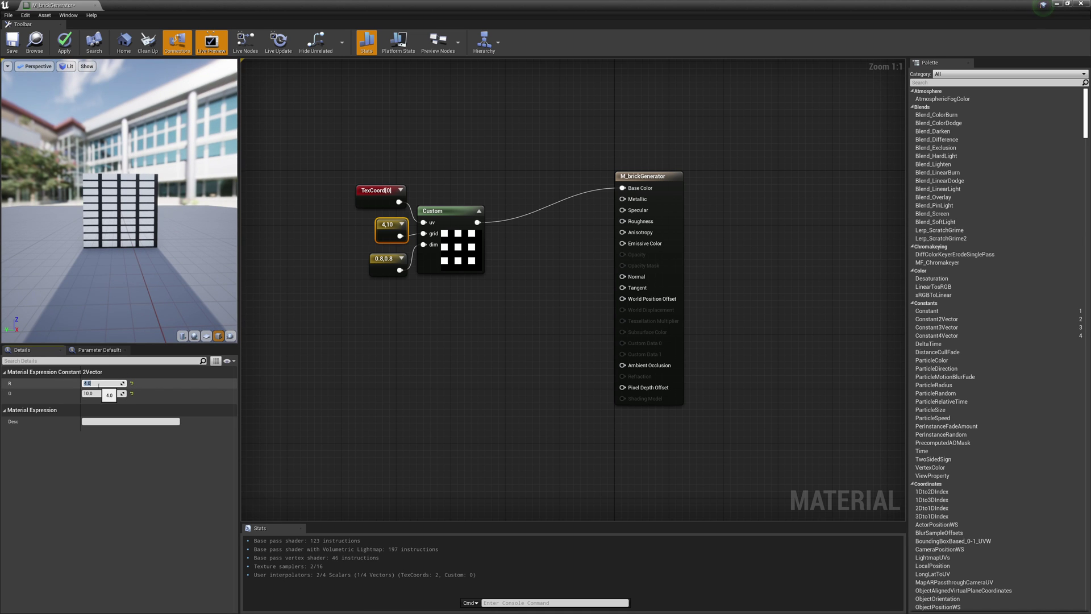
pyautogui.write('10')
pyautogui.press('Tab')
pyautogui.write('20')
pyautogui.press('Return')
pyautogui.scroll(5, 158, 179)
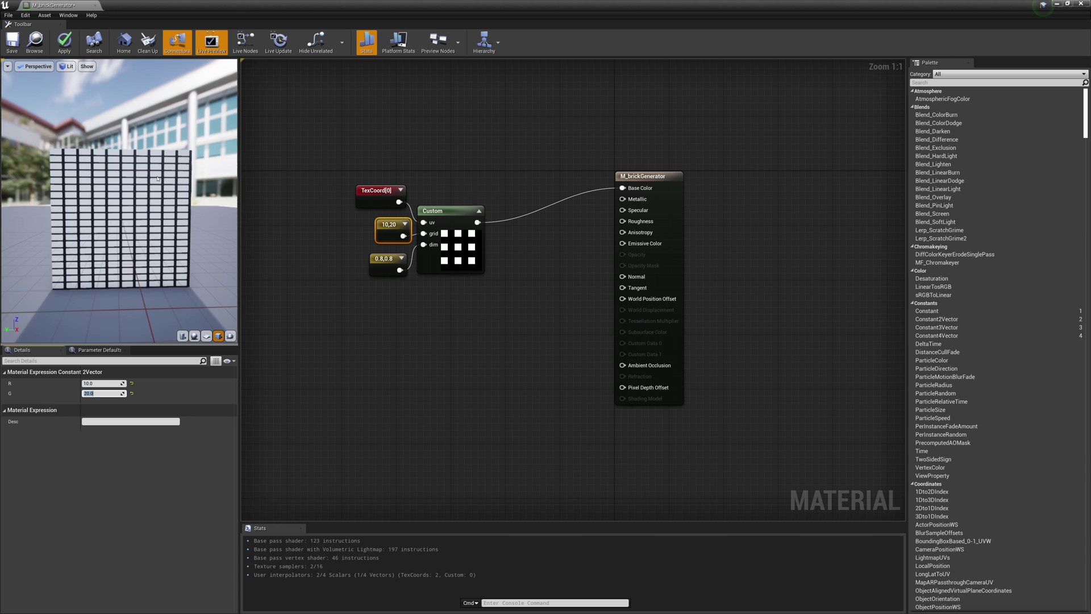
pyautogui.scroll(3, 158, 179)
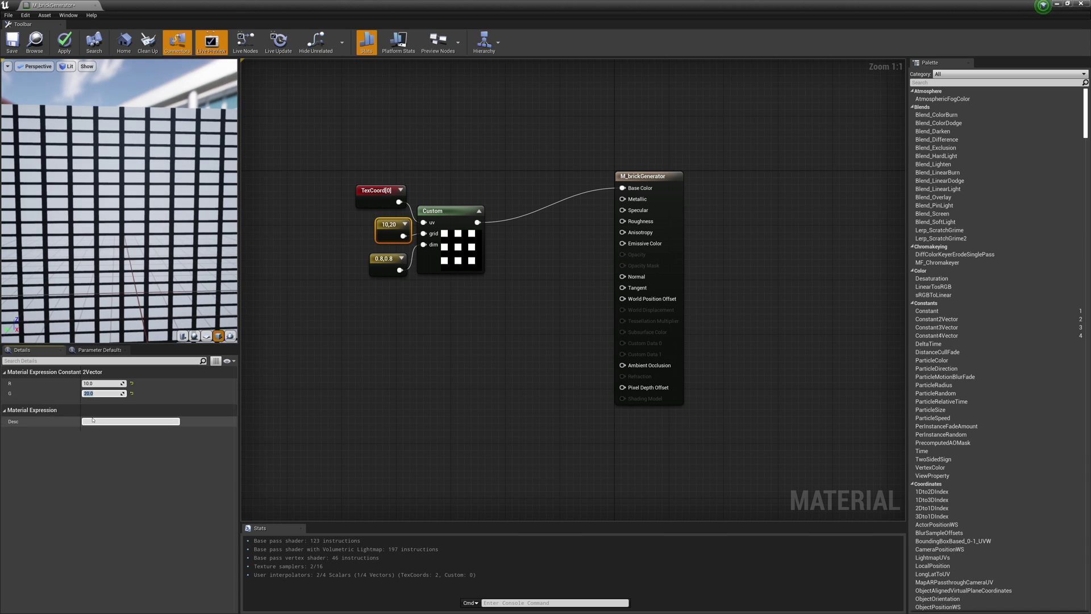
# - Set the grid constant's R value to 8 and its G value to 24
pyautogui.click(106, 383)
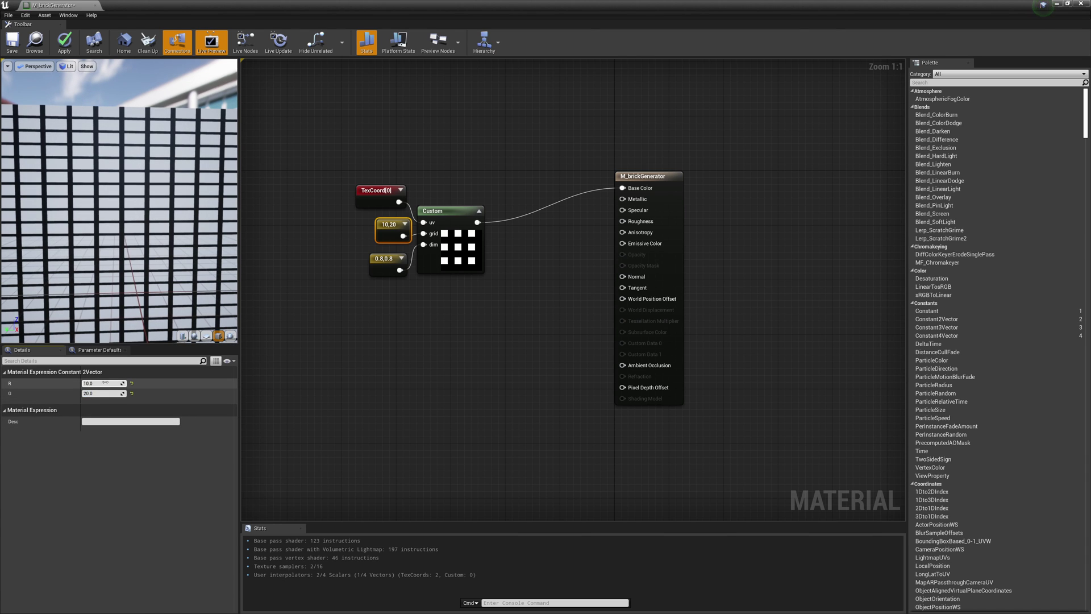
pyautogui.write('8')
pyautogui.press('Return')
pyautogui.click(106, 393)
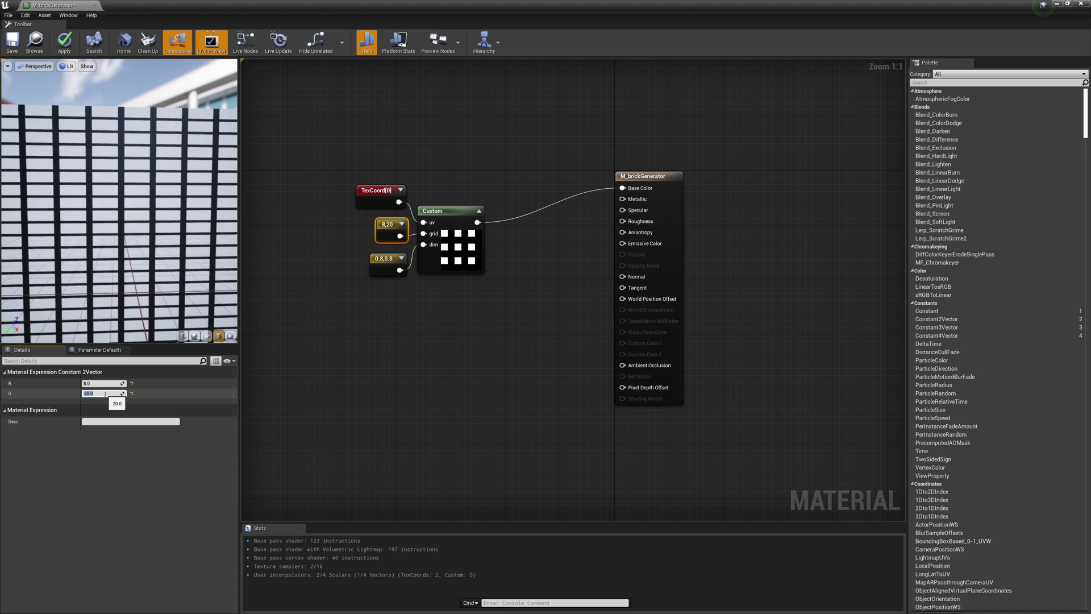
pyautogui.write('24')
pyautogui.press('Return')
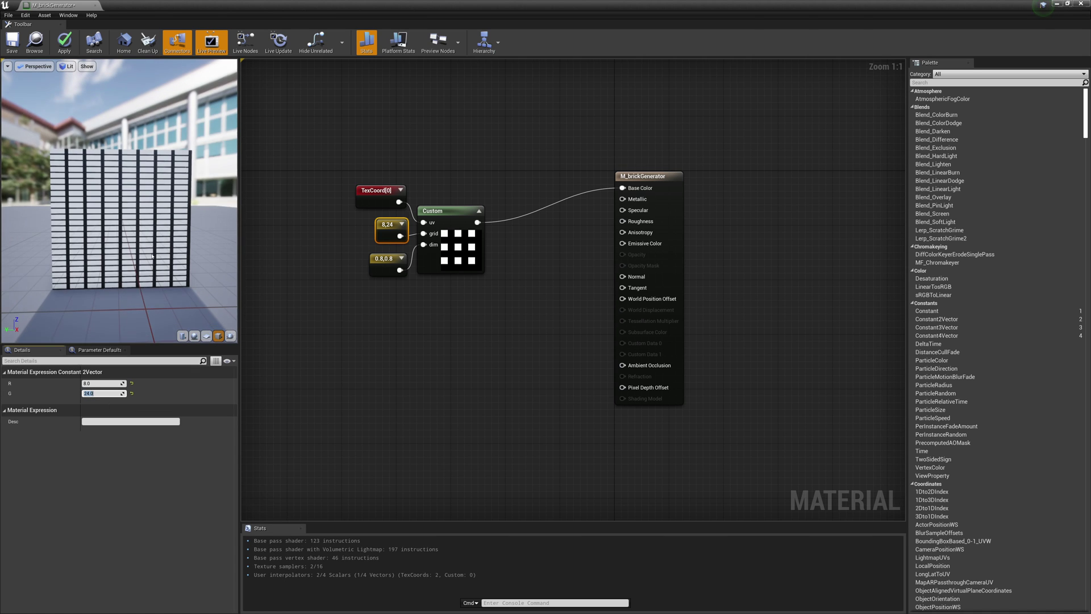
# - Set the grid constant's R value to 10 and check the brick pattern on the preview mesh
pyautogui.click(106, 383)
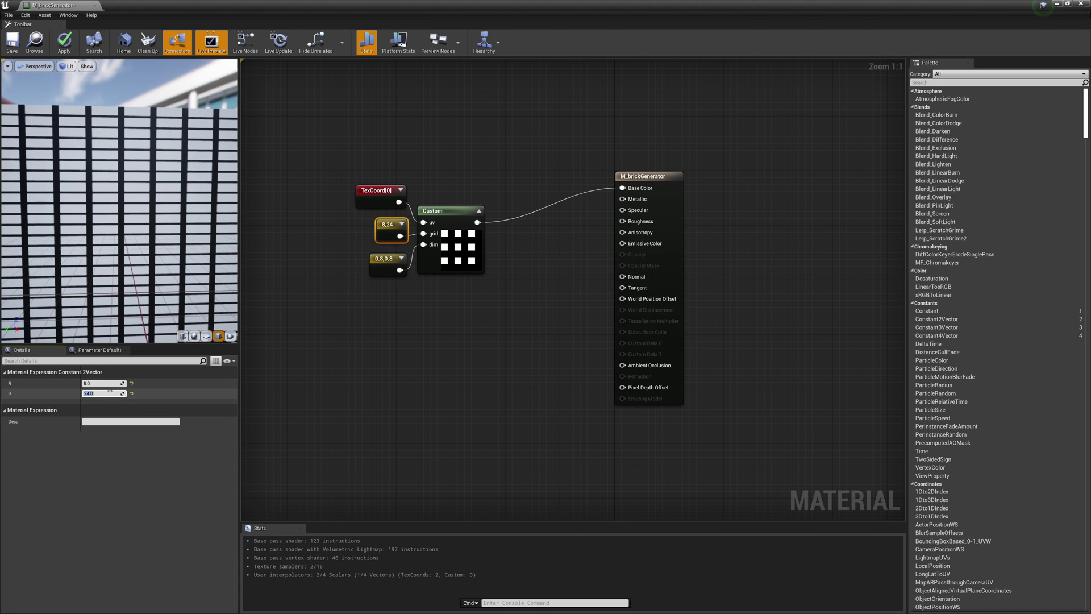
pyautogui.write('10')
pyautogui.press('Return')
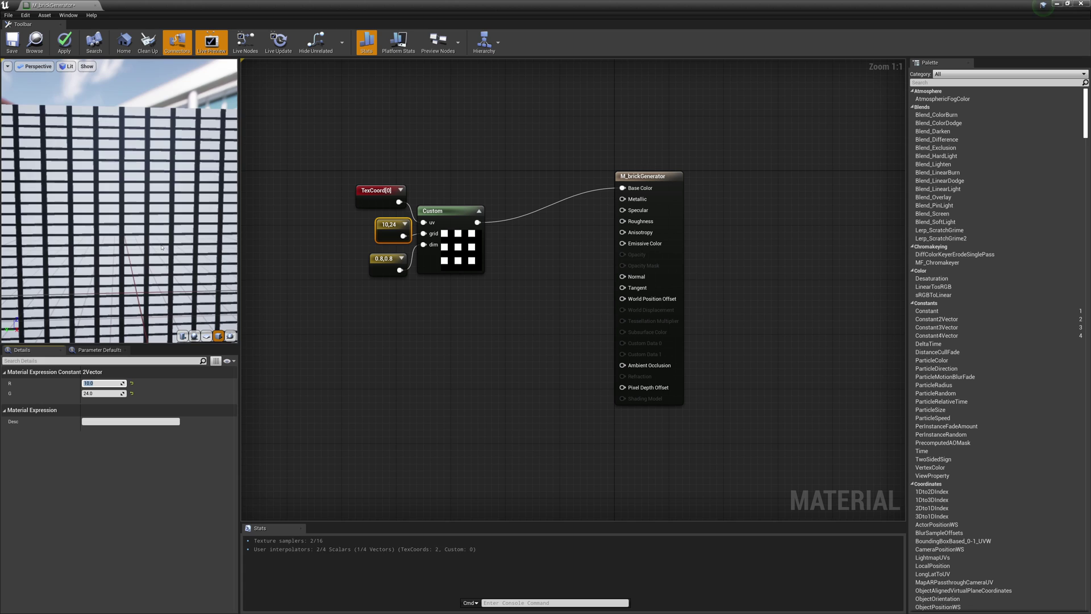
pyautogui.moveTo(156, 253)
pyautogui.mouseDown()
pyautogui.moveTo(132, 253)
pyautogui.moveTo(156, 252)
pyautogui.mouseUp()
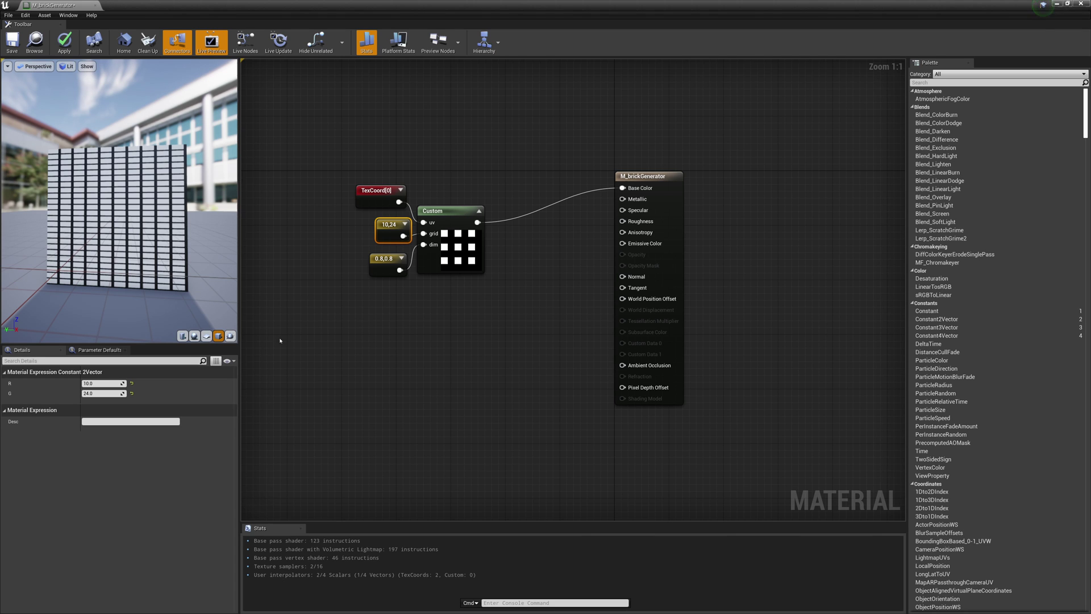
# - Shift the Custom node slightly away from its constants and add a fourth input named colBrick
pyautogui.moveTo(458, 259); pyautogui.dragTo(484, 260)
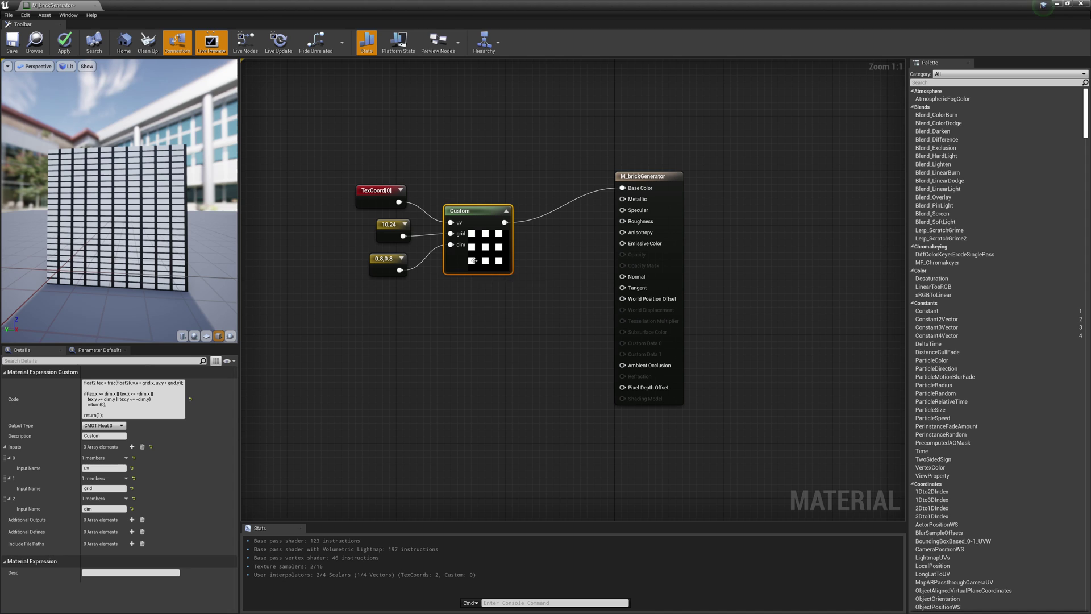
pyautogui.click(132, 447)
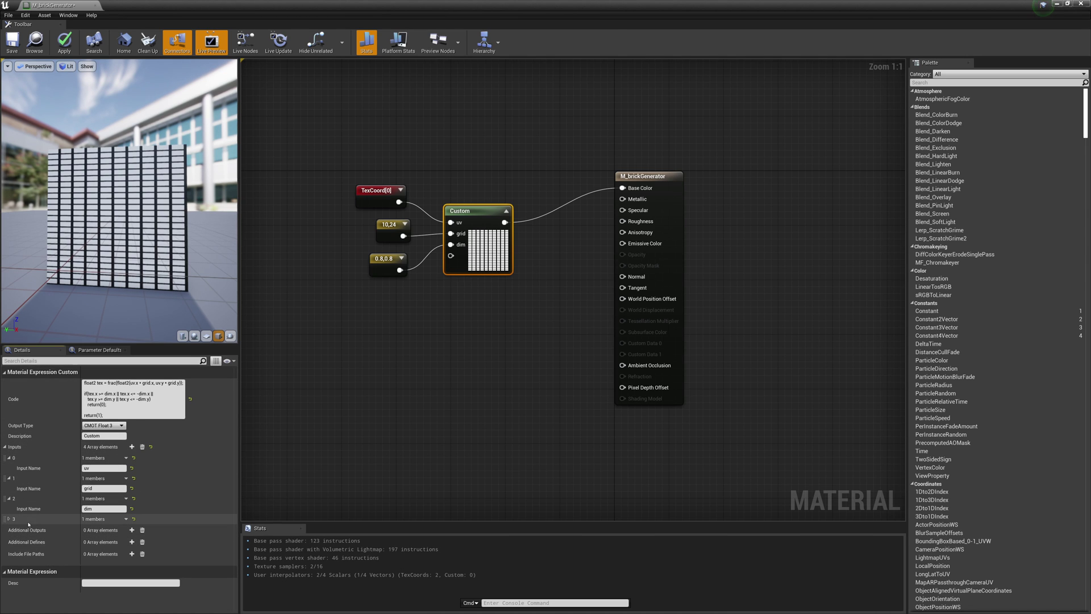
pyautogui.click(8, 519)
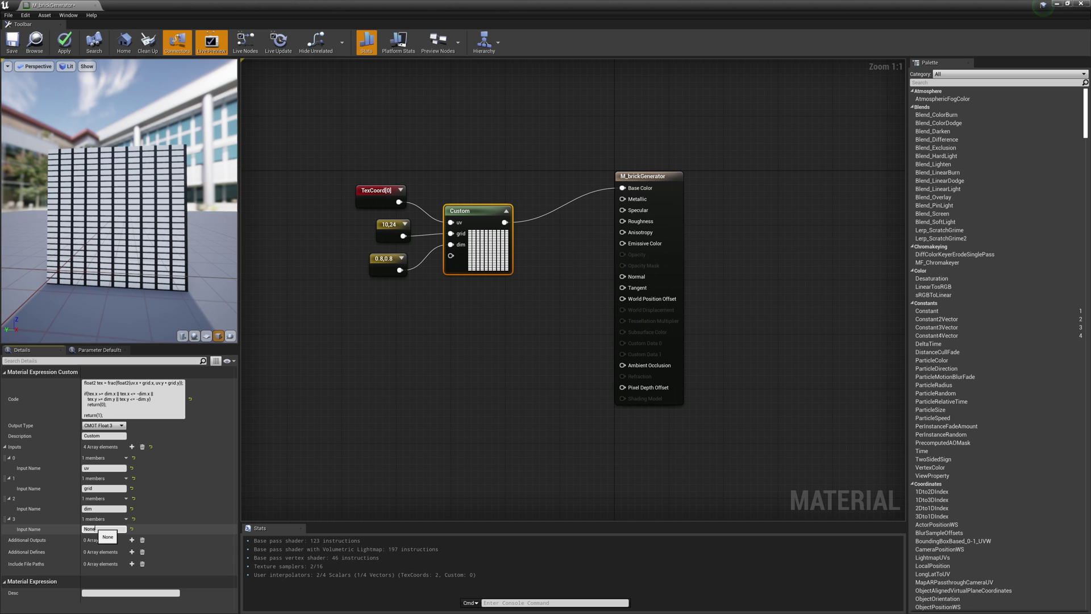
pyautogui.click(94, 529)
pyautogui.write('colBrick')
pyautogui.press('Return')
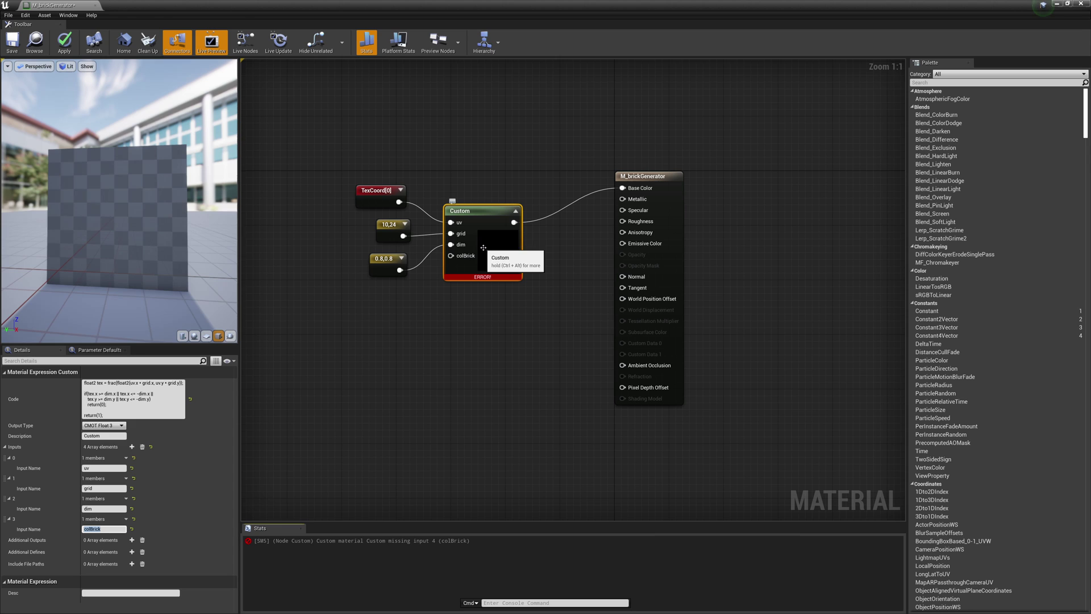
# - Add a fifth input named colMortar to the Custom node
pyautogui.click(132, 447)
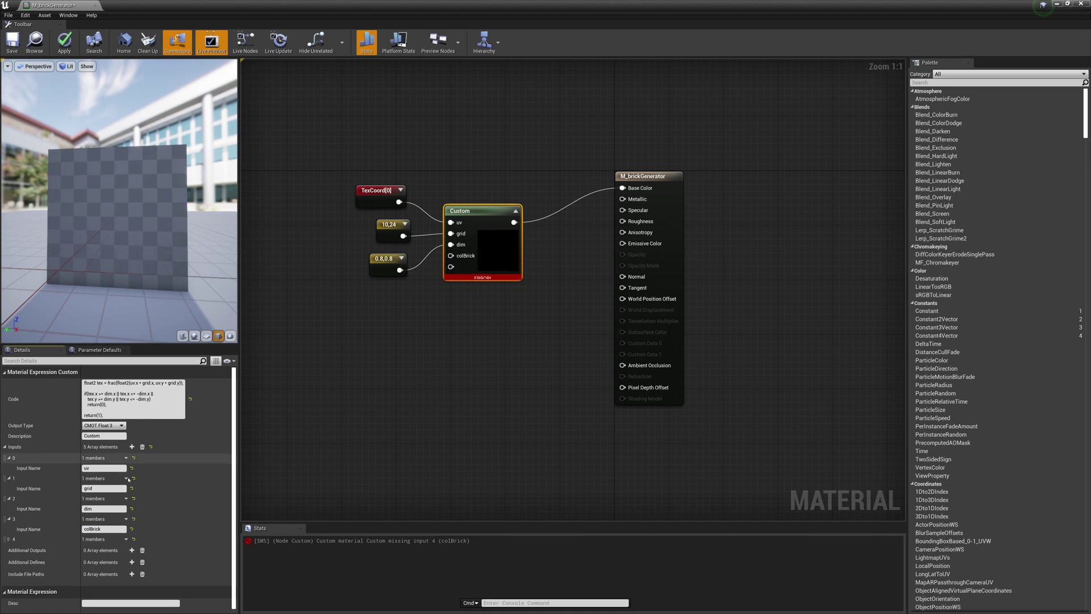
pyautogui.click(9, 538)
pyautogui.click(100, 548)
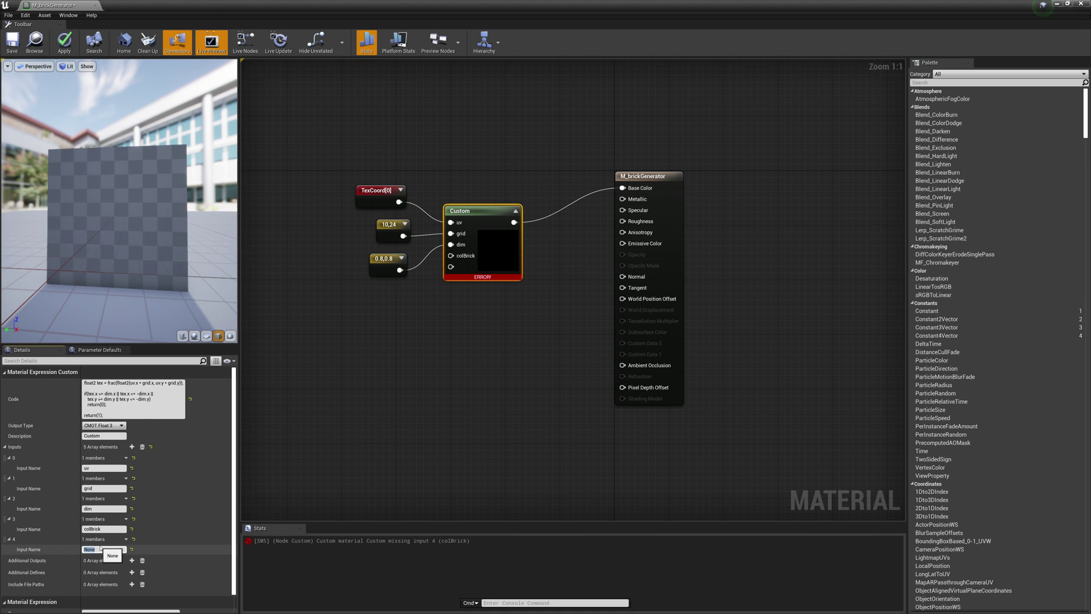
pyautogui.write('colMortar')
pyautogui.press('Return')
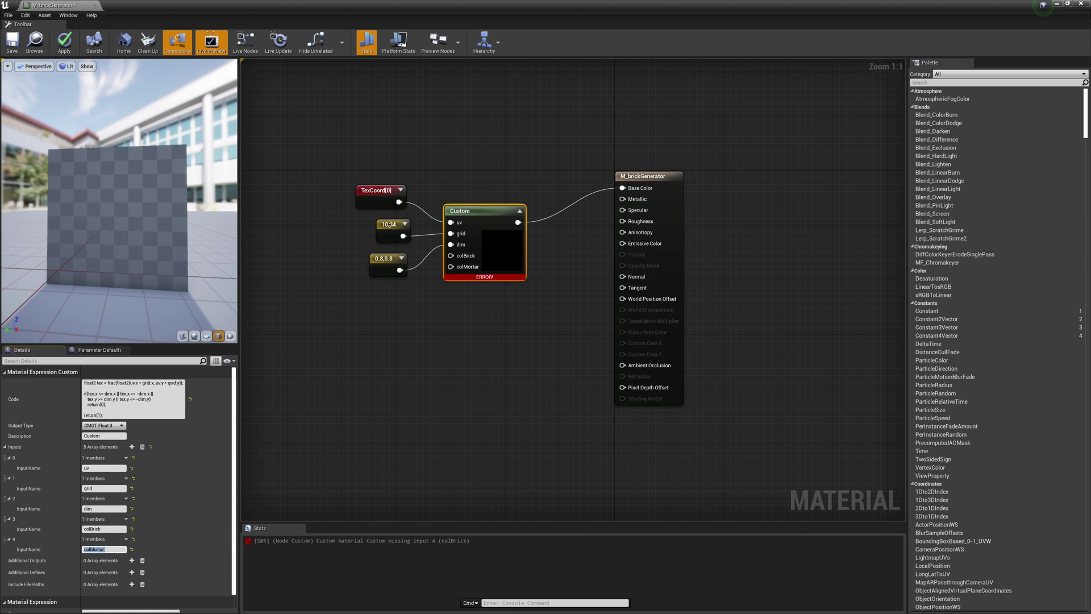
# - Move the TexCoord, grid and dim nodes up slightly together to make room below them
pyautogui.moveTo(422, 162); pyautogui.dragTo(378, 266)
pyautogui.moveTo(381, 199); pyautogui.dragTo(380, 185)
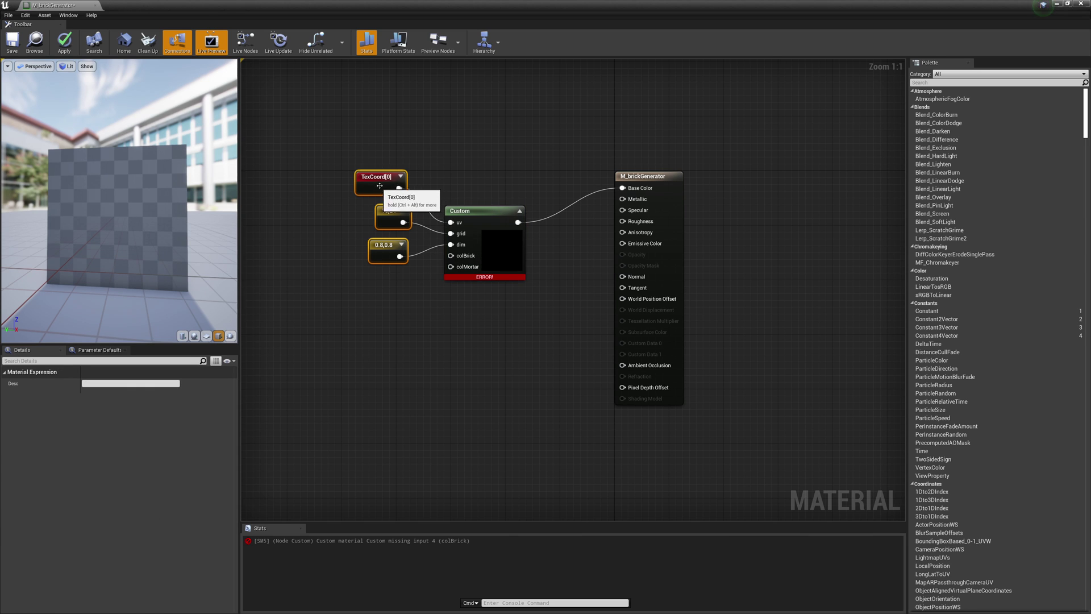
pyautogui.click(423, 190)
# - Create a Constant3Vector node for each of the Custom node's colBrick and colMortar inputs, connected to them
pyautogui.moveTo(451, 255); pyautogui.dragTo(356, 298)
pyautogui.write('cons')
pyautogui.press('Down')
pyautogui.press('Down')
pyautogui.press('Return')
pyautogui.moveTo(450, 266); pyautogui.dragTo(352, 367)
pyautogui.write('const')
pyautogui.click(410, 401)
# - Set the colBrick constant to a dark red of about 0.196, 0.00409, 0.00474
pyautogui.click(364, 309)
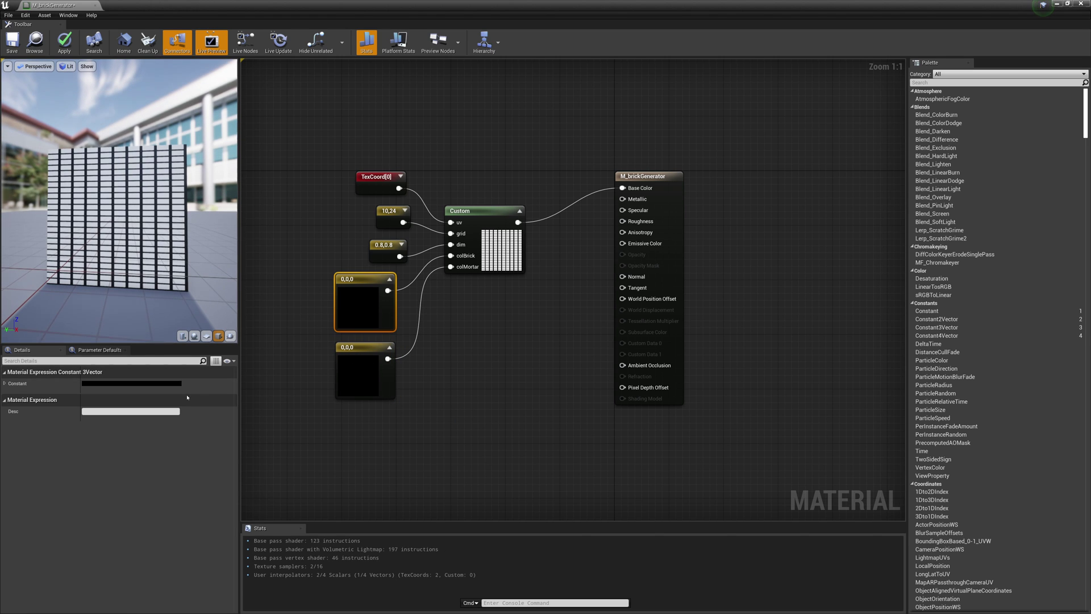
pyautogui.click(154, 385)
pyautogui.moveTo(97, 228); pyautogui.dragTo(234, 216)
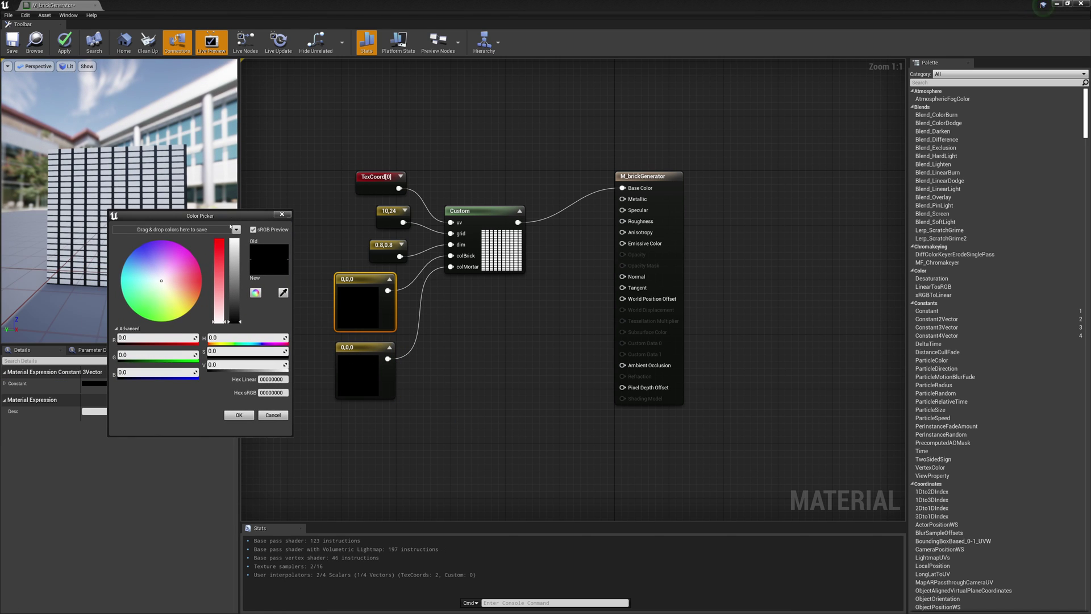
pyautogui.moveTo(186, 287); pyautogui.dragTo(196, 292)
pyautogui.click(234, 302)
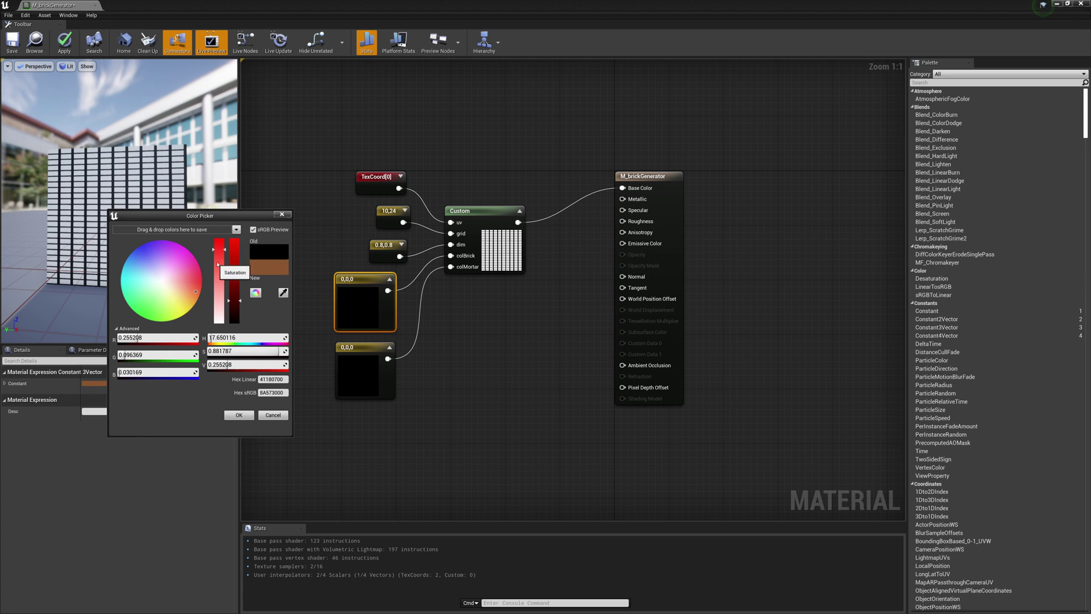
pyautogui.click(204, 292)
pyautogui.moveTo(206, 293); pyautogui.dragTo(240, 306)
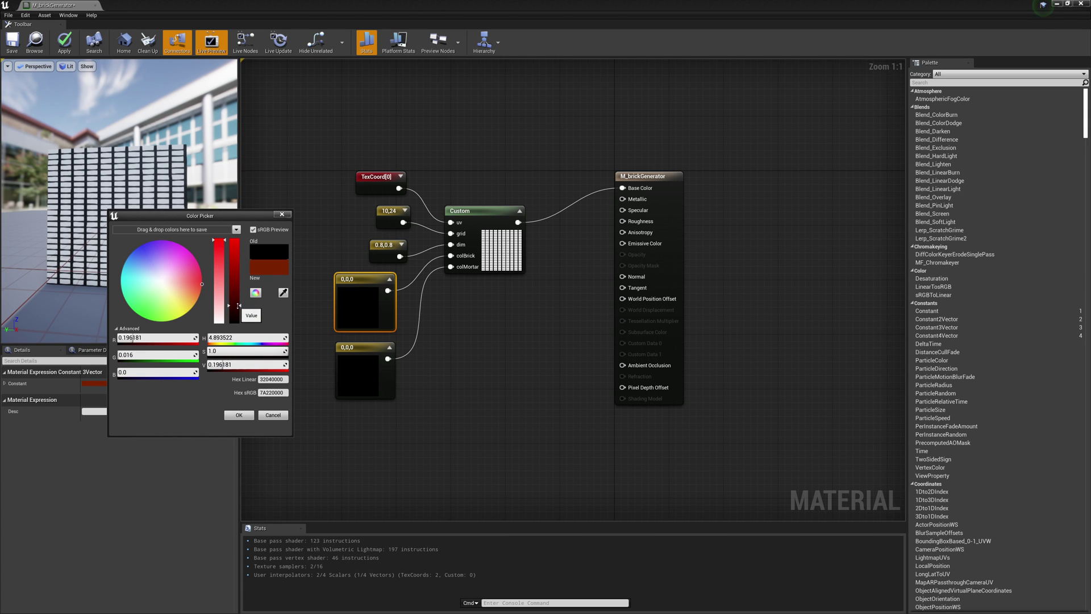
pyautogui.click(202, 281)
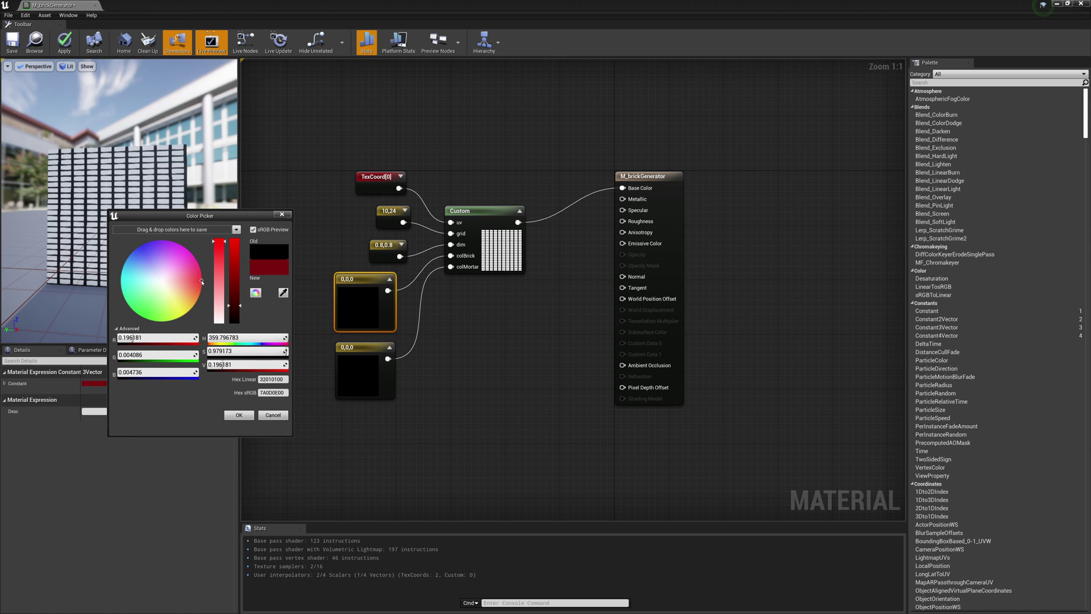
pyautogui.click(238, 415)
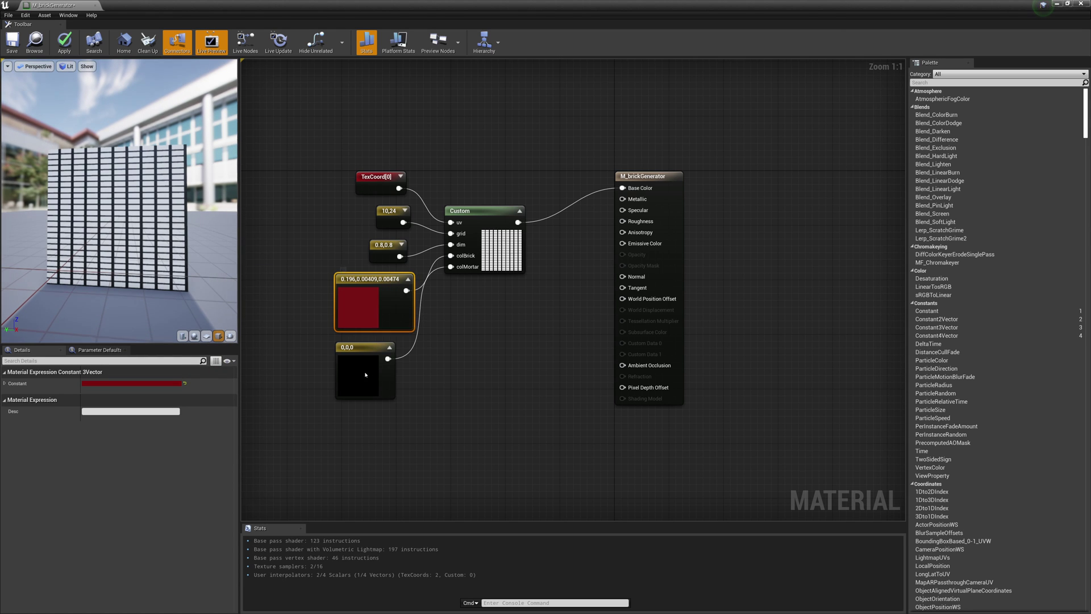
# - Set the colMortar constant to a light cream of about 0.974, 0.817, 0.593
pyautogui.click(365, 374)
pyautogui.click(130, 383)
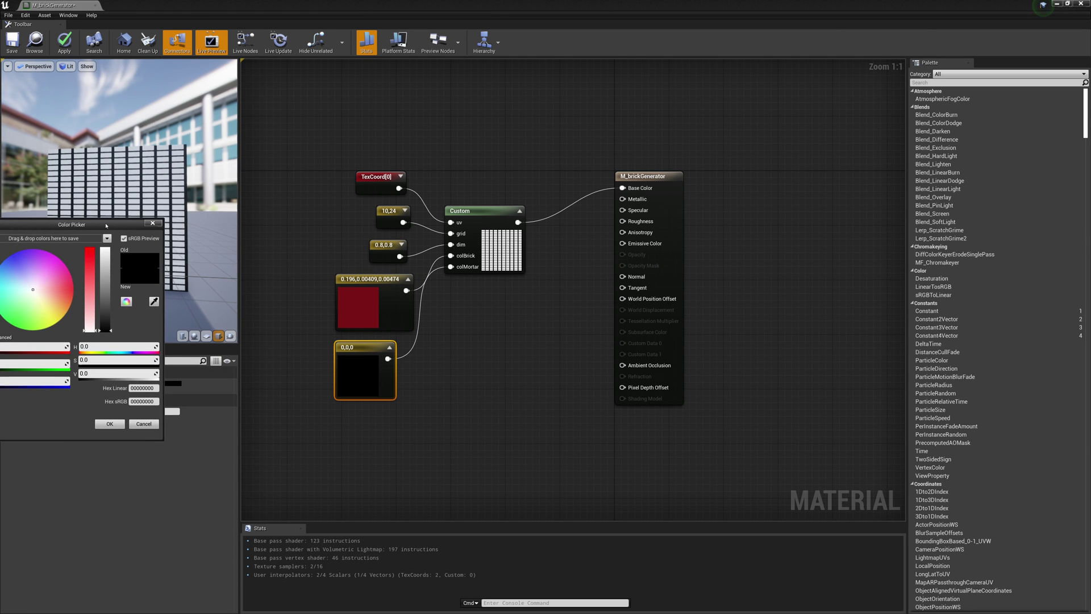
pyautogui.moveTo(105, 226); pyautogui.dragTo(276, 207)
pyautogui.moveTo(213, 278)
pyautogui.mouseDown()
pyautogui.moveTo(280, 268)
pyautogui.moveTo(277, 231)
pyautogui.mouseUp()
pyautogui.click(281, 405)
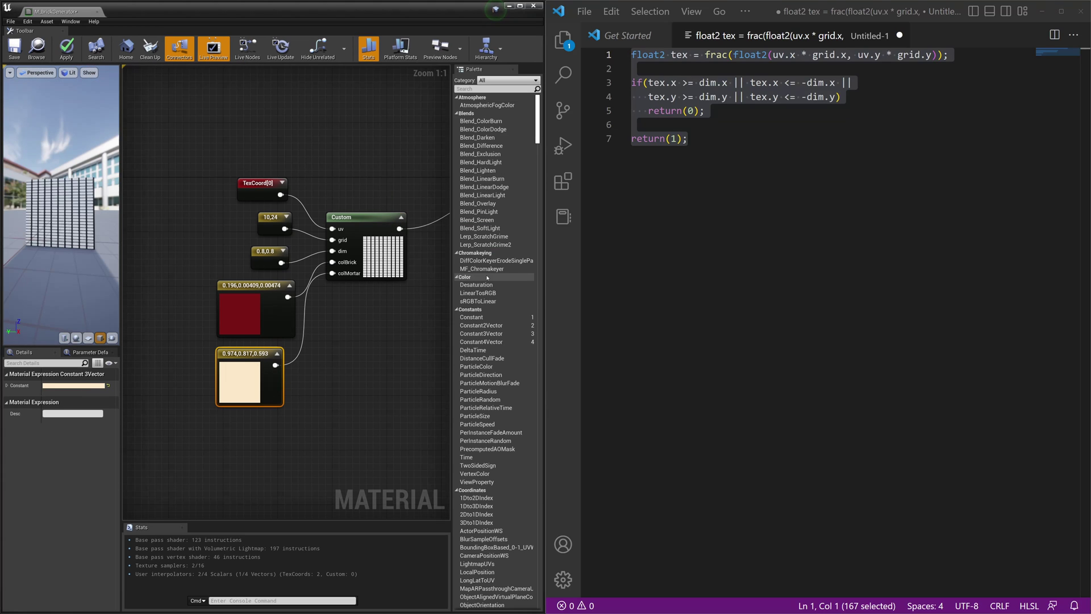
# - In Visual Studio Code, change the final return statement of the shader code to return(colBrick)
pyautogui.click(687, 139)
pyautogui.press('Up')
pyautogui.press('Up')
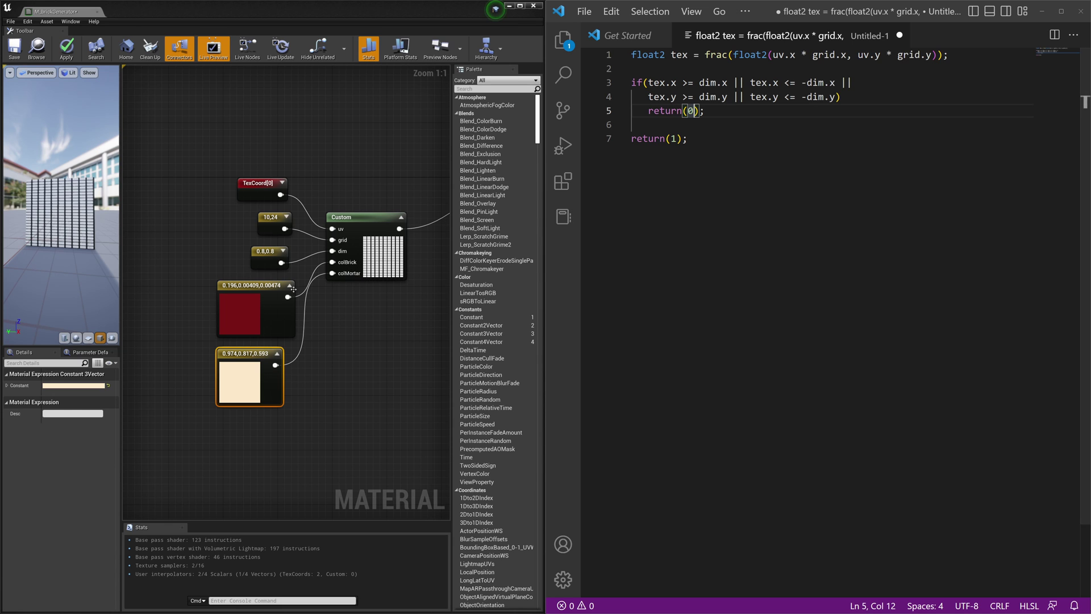
pyautogui.click(676, 139)
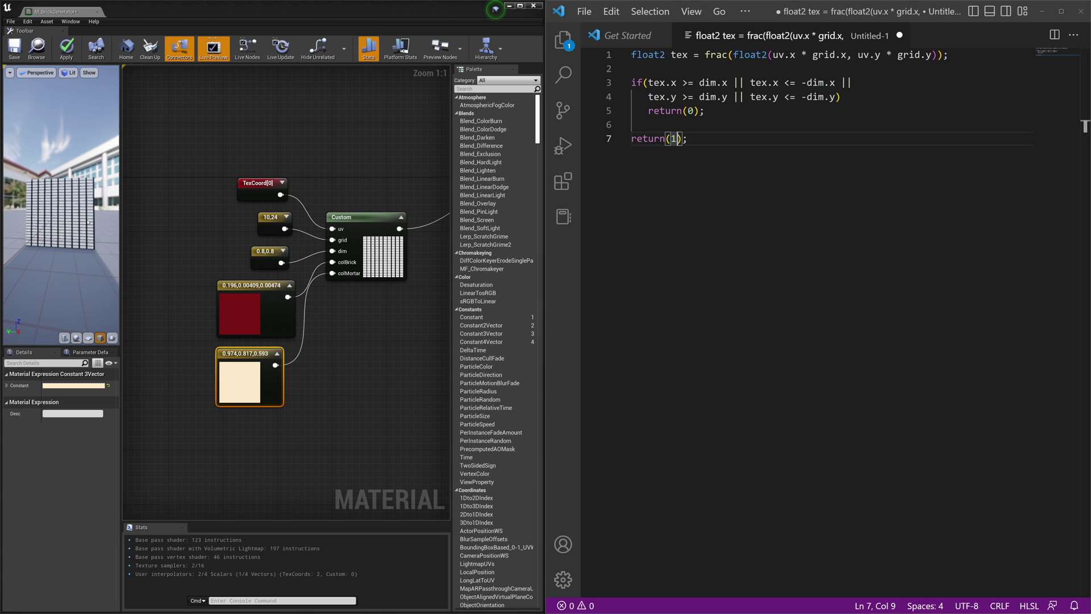
pyautogui.moveTo(66, 217)
pyautogui.mouseDown(button='right')
pyautogui.moveTo(65, 249)
pyautogui.moveTo(65, 216)
pyautogui.mouseUp(button='right')
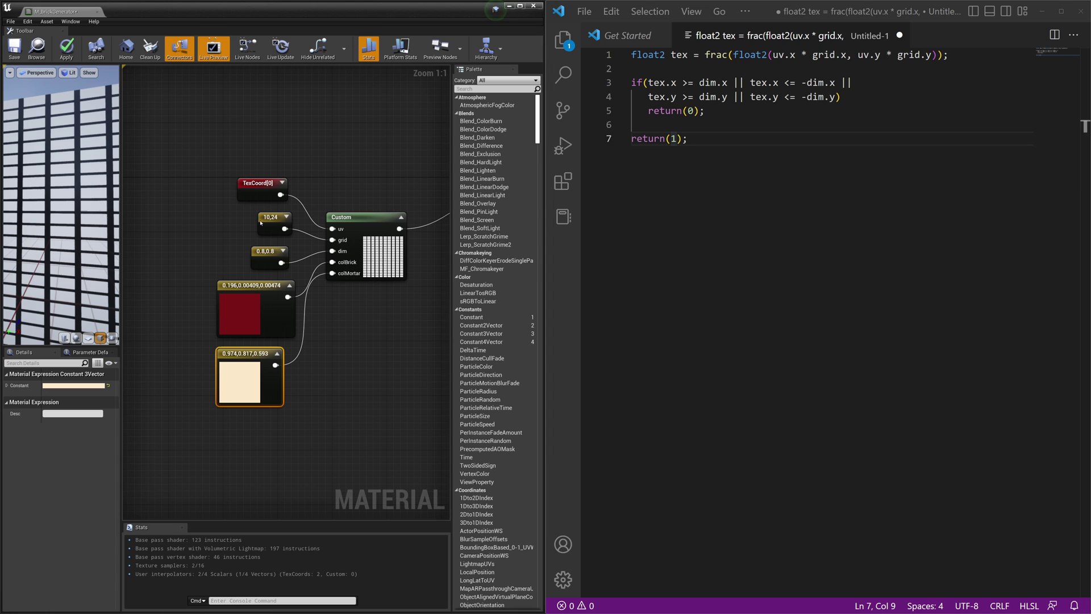
pyautogui.click(683, 139)
pyautogui.press('Left')
pyautogui.hotkey('shift', 'Left')
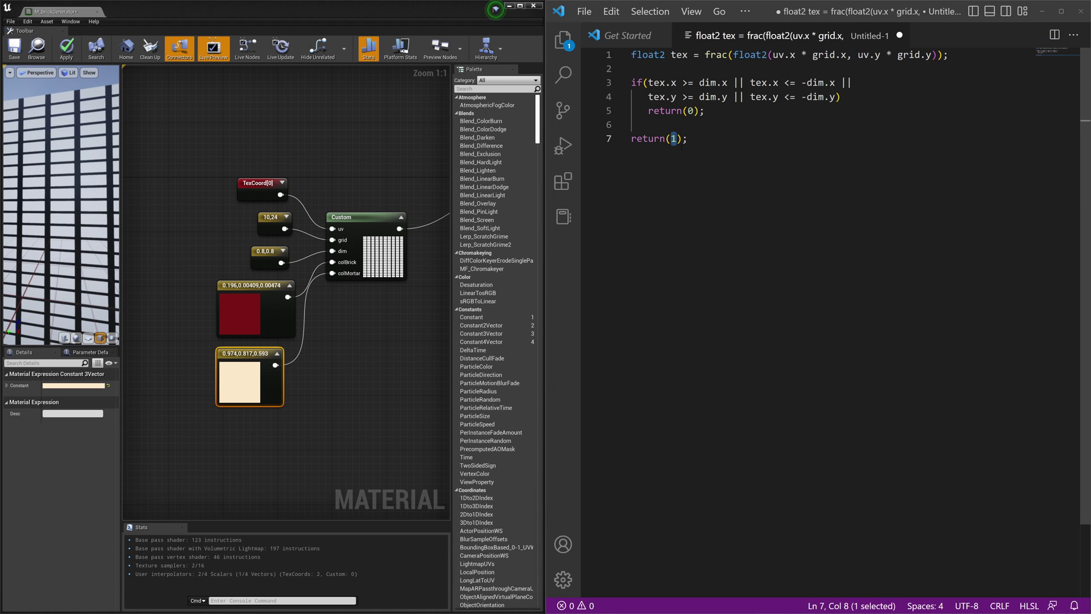
pyautogui.write('colBrick')
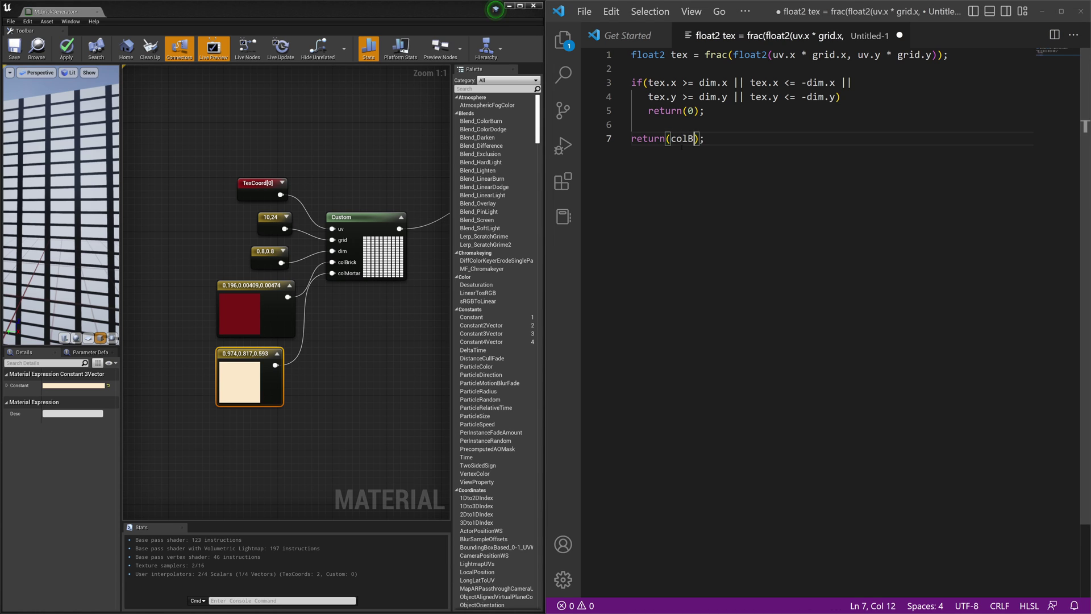
# - Replace the 0 returned inside the if condition with colMortar
pyautogui.click(691, 111)
pyautogui.doubleClick(690, 111)
pyautogui.write('colMo')
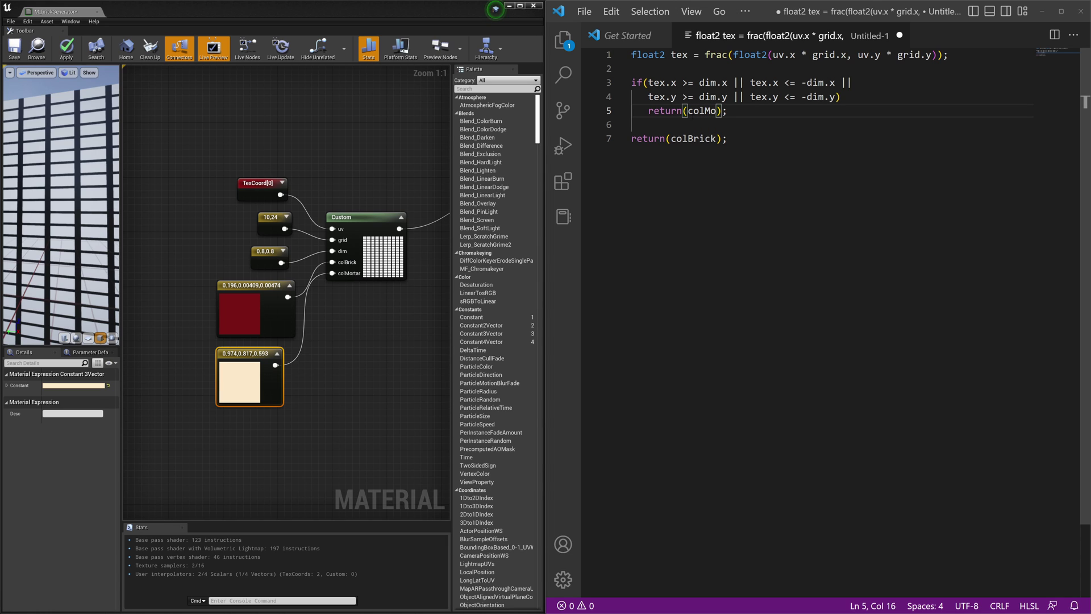
pyautogui.write('rtar')
# - Replace the Custom node's code in Unreal Engine with the complete edited HLSL and check the coloured pattern in the preview
pyautogui.click(743, 192)
pyautogui.hotkey('ctrl', 'a')
pyautogui.hotkey('ctrl', 'c')
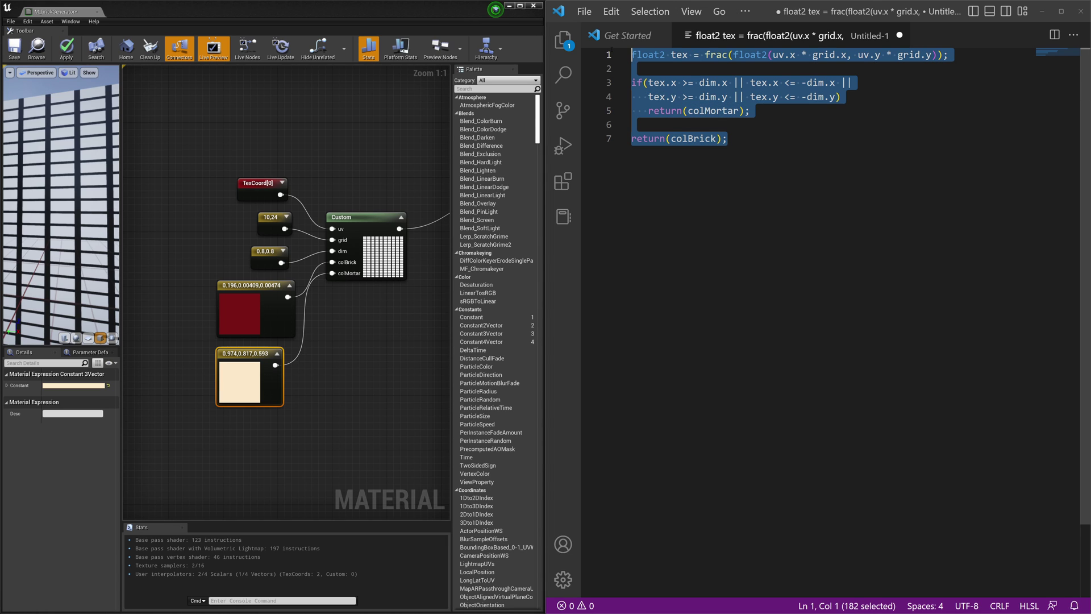
pyautogui.click(520, 6)
pyautogui.click(494, 230)
pyautogui.click(155, 396)
pyautogui.hotkey('ctrl', 'a')
pyautogui.hotkey('ctrl', 'v')
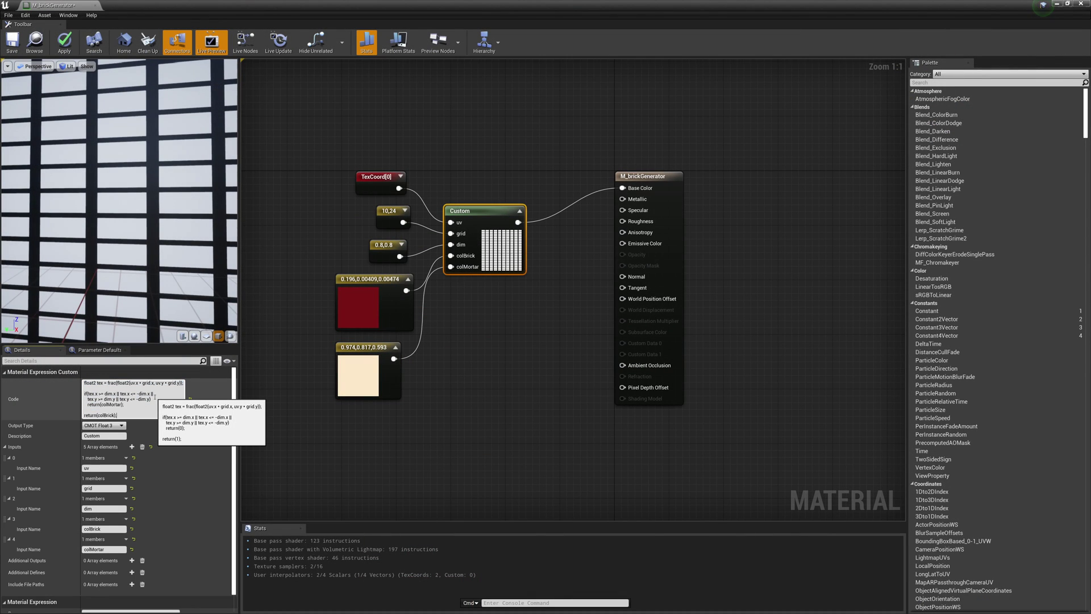
pyautogui.press('Return')
pyautogui.scroll(-5, 118, 236)
pyautogui.moveTo(117, 237); pyautogui.dragTo(119, 194)
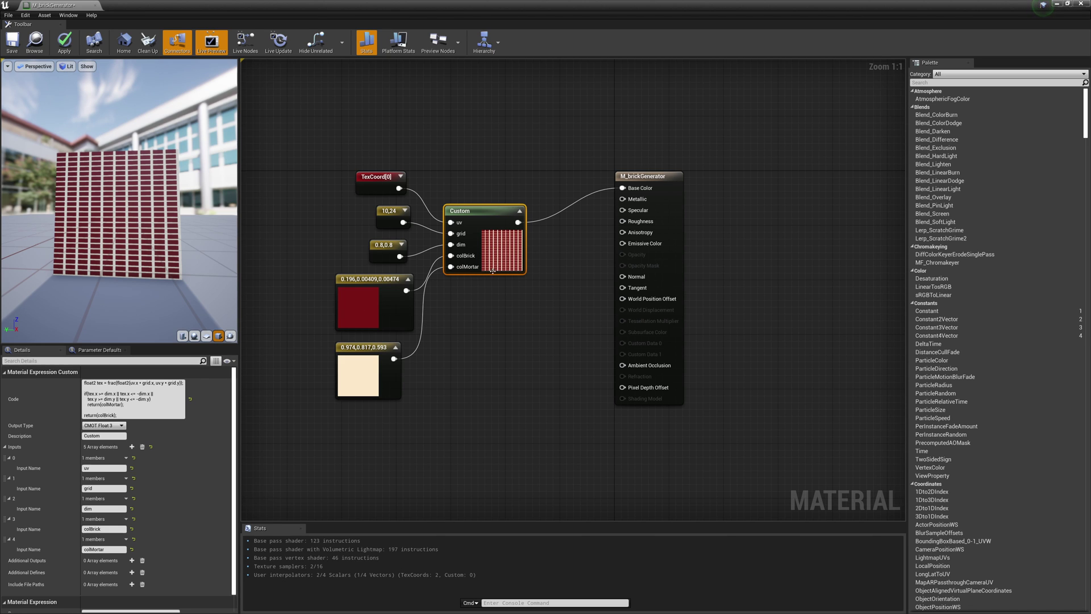
# - Set the dim constant's R and G values to 0.9
pyautogui.click(386, 250)
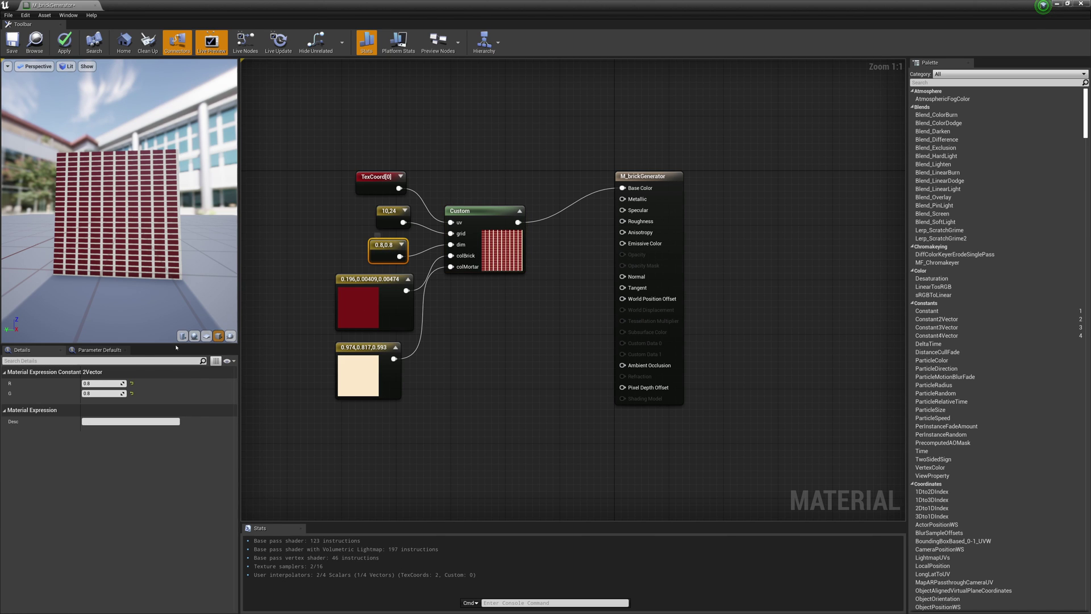
pyautogui.click(100, 384)
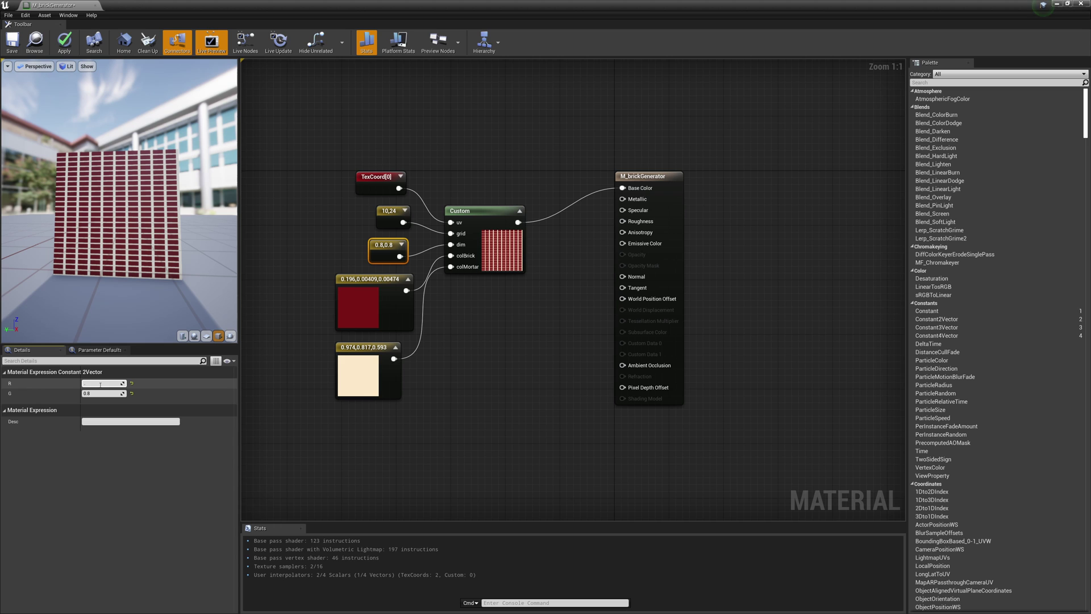
pyautogui.write('0.9')
pyautogui.press('Tab')
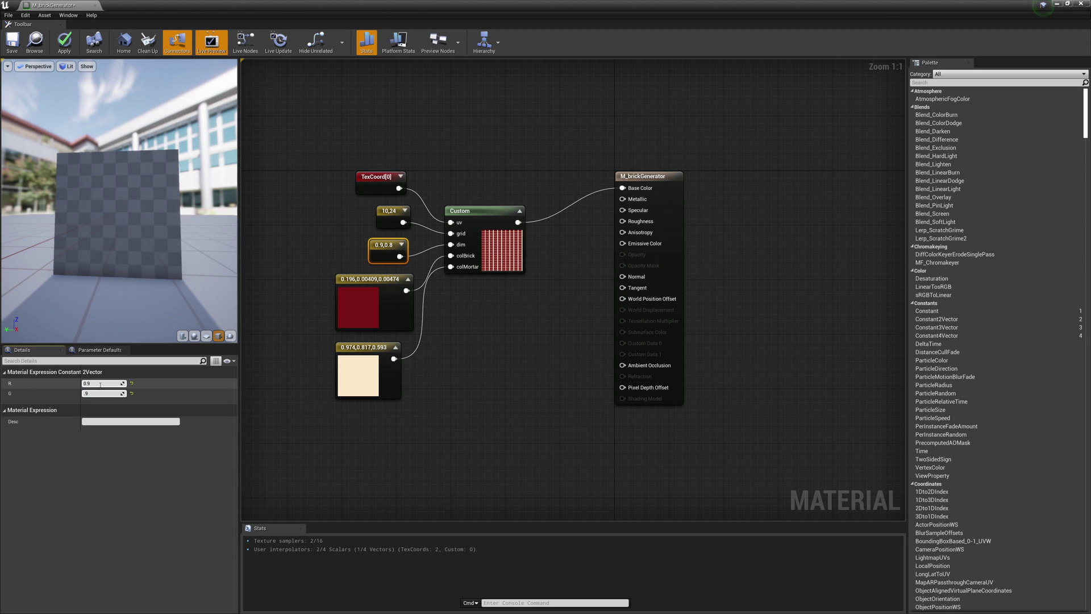
# - Set the grid constant's R and G values to 15
pyautogui.click(388, 215)
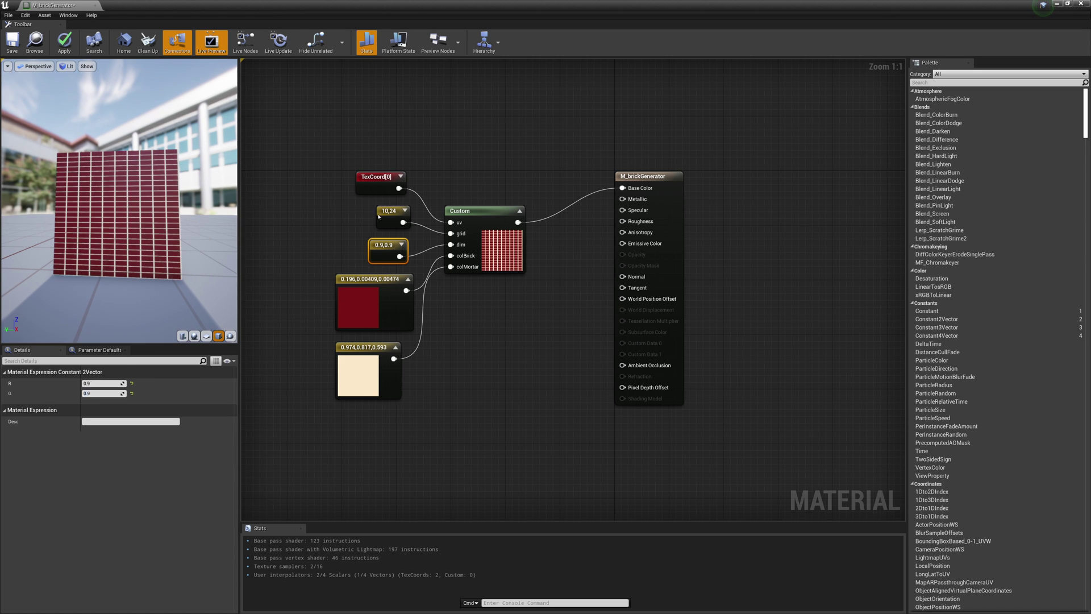
pyautogui.click(103, 383)
pyautogui.write('15')
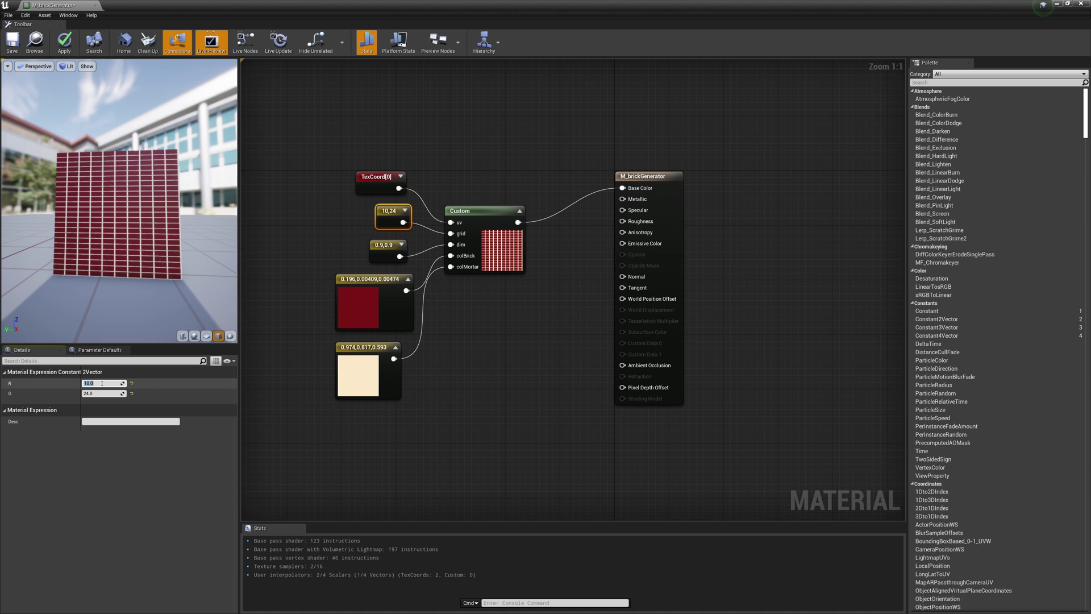
pyautogui.press('Tab')
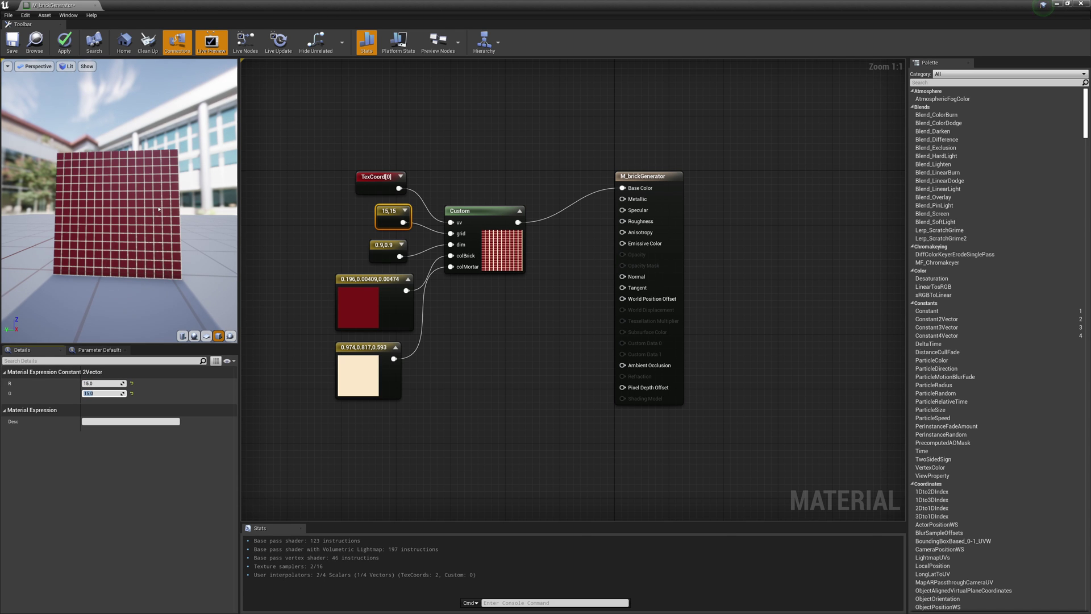
# - Inspect the brick and mortar pattern on the preview cube's faces and edges from several angles and distances
pyautogui.moveTo(119, 210); pyautogui.dragTo(149, 229)
pyautogui.moveTo(149, 230); pyautogui.dragTo(167, 267, button='right')
pyautogui.moveTo(167, 267); pyautogui.dragTo(159, 261)
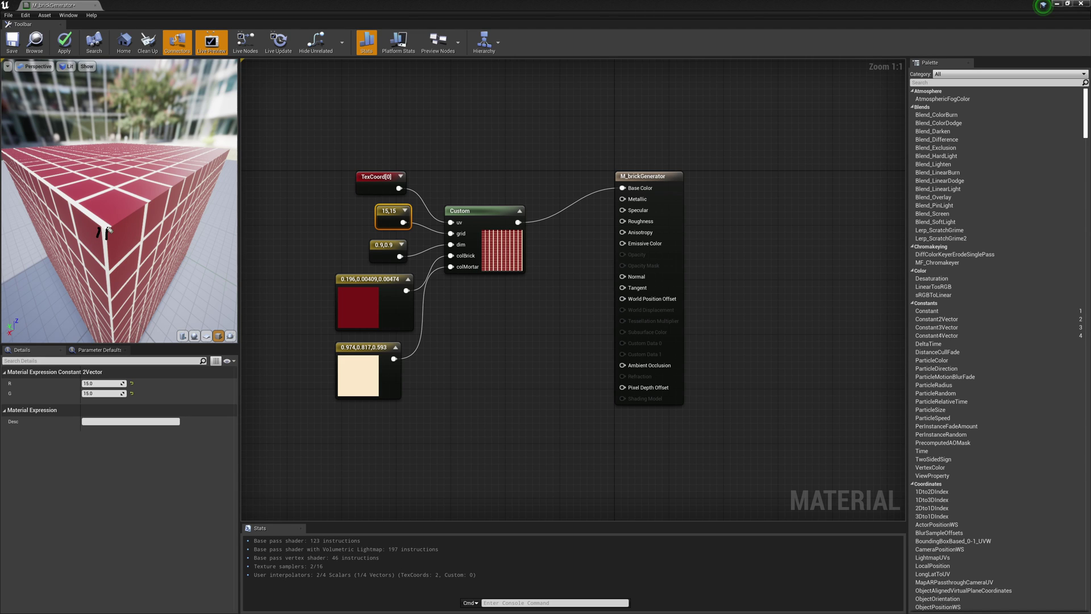
pyautogui.moveTo(107, 233); pyautogui.dragTo(173, 201)
pyautogui.moveTo(149, 271); pyautogui.dragTo(109, 289)
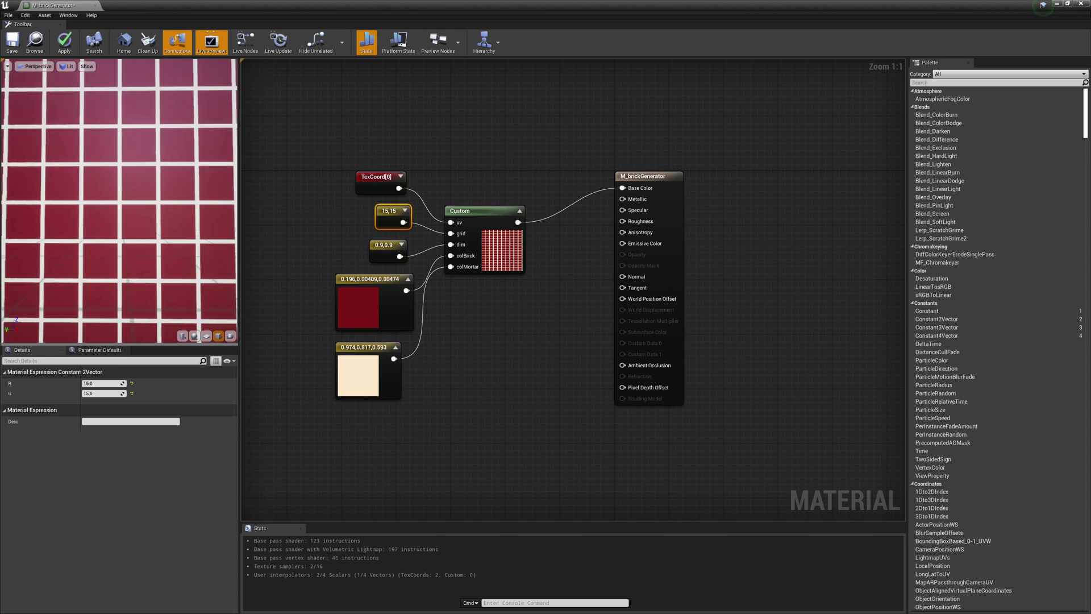
pyautogui.scroll(-5, 142, 215)
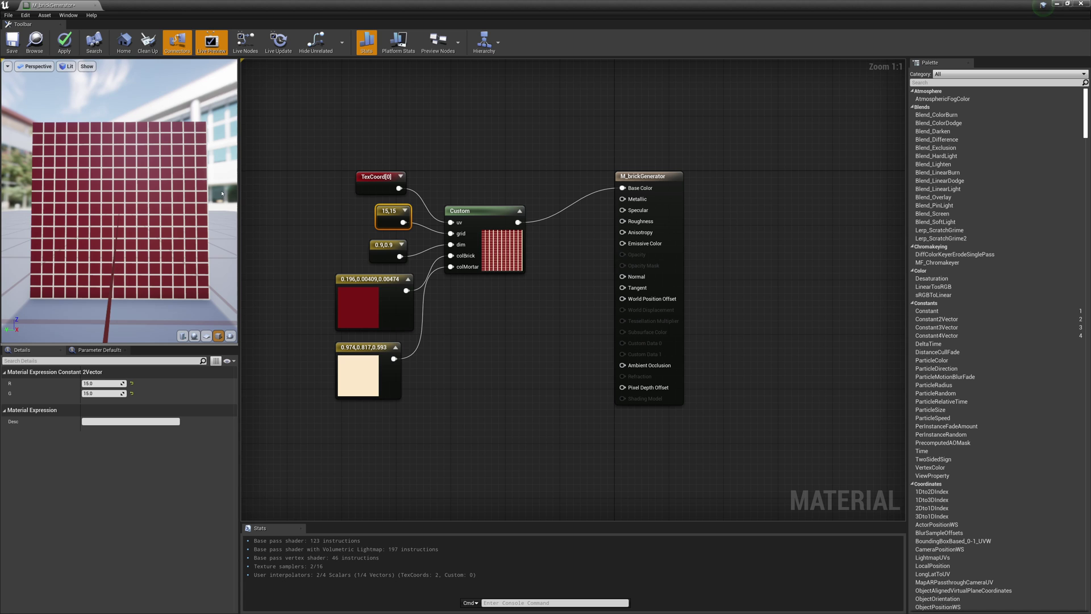
pyautogui.moveTo(149, 209)
pyautogui.mouseDown()
pyautogui.moveTo(161, 192)
pyautogui.moveTo(102, 219)
pyautogui.moveTo(151, 212)
pyautogui.moveTo(137, 200)
pyautogui.mouseUp()
pyautogui.moveTo(137, 200)
pyautogui.mouseDown(button='right')
pyautogui.moveTo(137, 164)
pyautogui.moveTo(137, 208)
pyautogui.mouseUp(button='right')
pyautogui.moveTo(137, 200)
pyautogui.mouseDown()
pyautogui.moveTo(128, 196)
pyautogui.moveTo(135, 214)
pyautogui.mouseUp()
pyautogui.scroll(5, 135, 213)
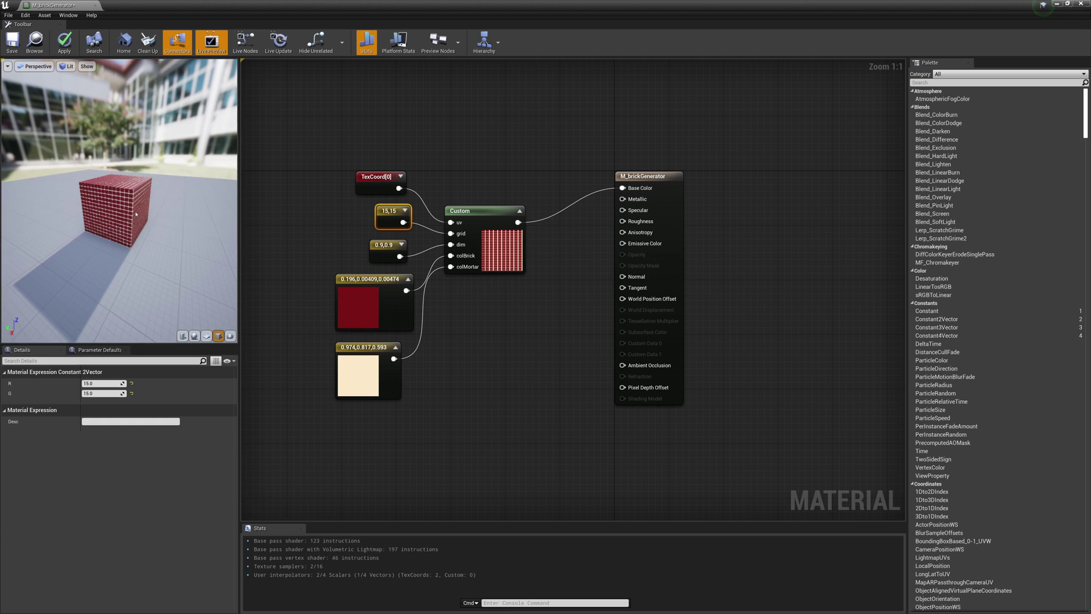
# - Add a sixth input named offset to the Custom node
pyautogui.click(494, 247)
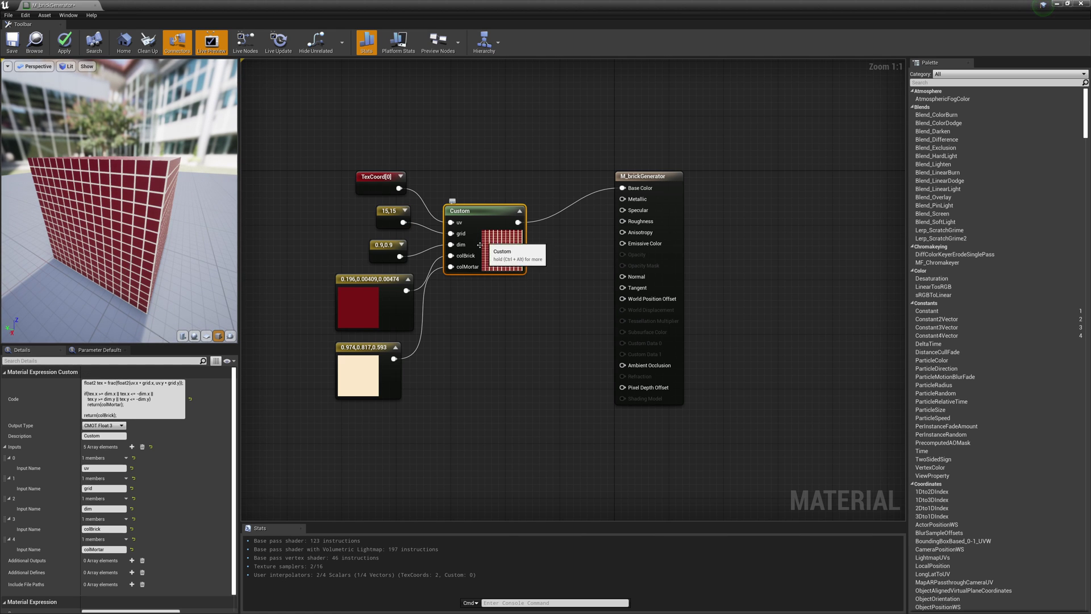
pyautogui.scroll(-1, 132, 436)
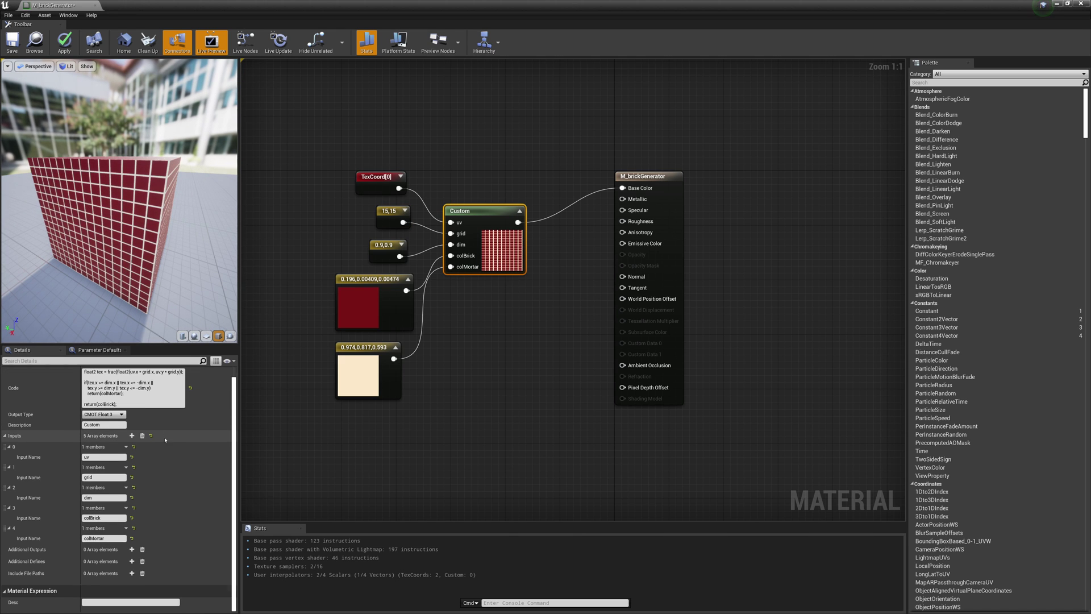
pyautogui.click(132, 436)
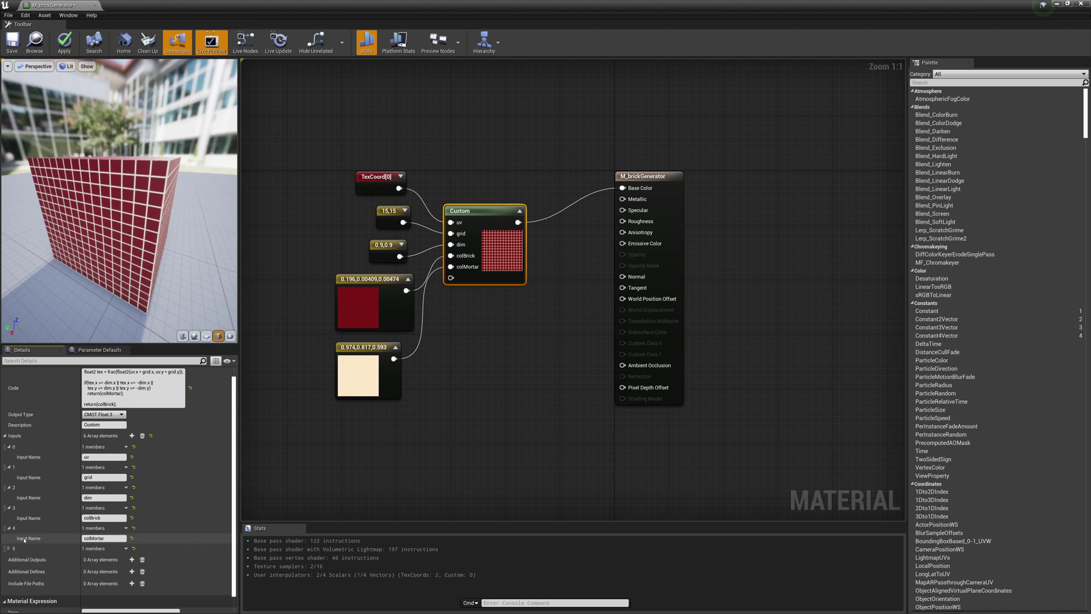
pyautogui.click(96, 558)
pyautogui.write('off')
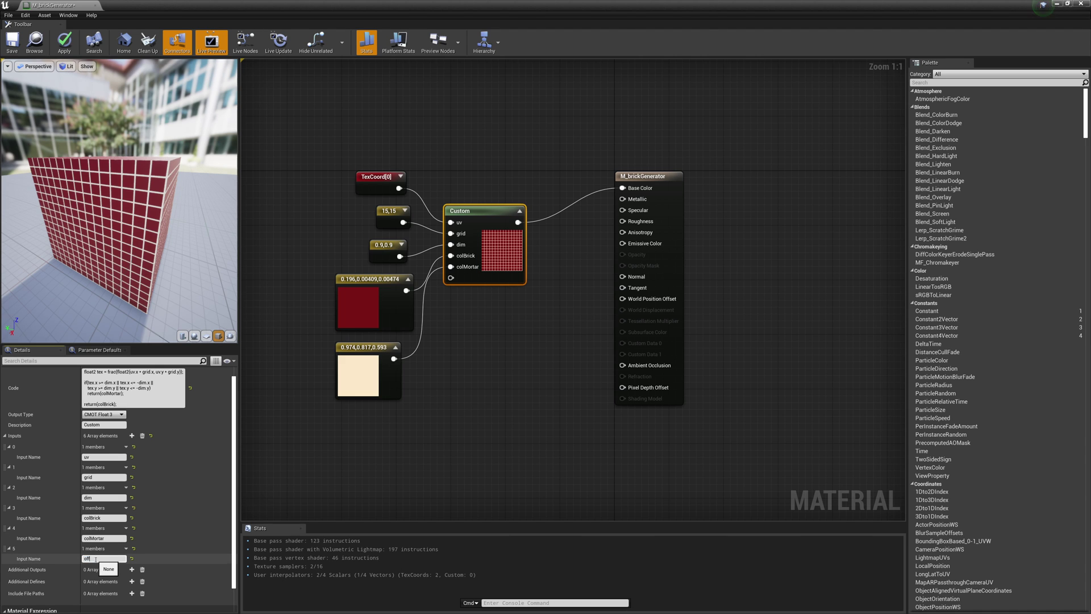
pyautogui.write('set')
pyautogui.press('Return')
# - Create a Constant2Vector node connected to the Custom node's offset input
pyautogui.moveTo(451, 278); pyautogui.dragTo(385, 414)
pyautogui.write('cons')
pyautogui.press('Down')
pyautogui.press('Return')
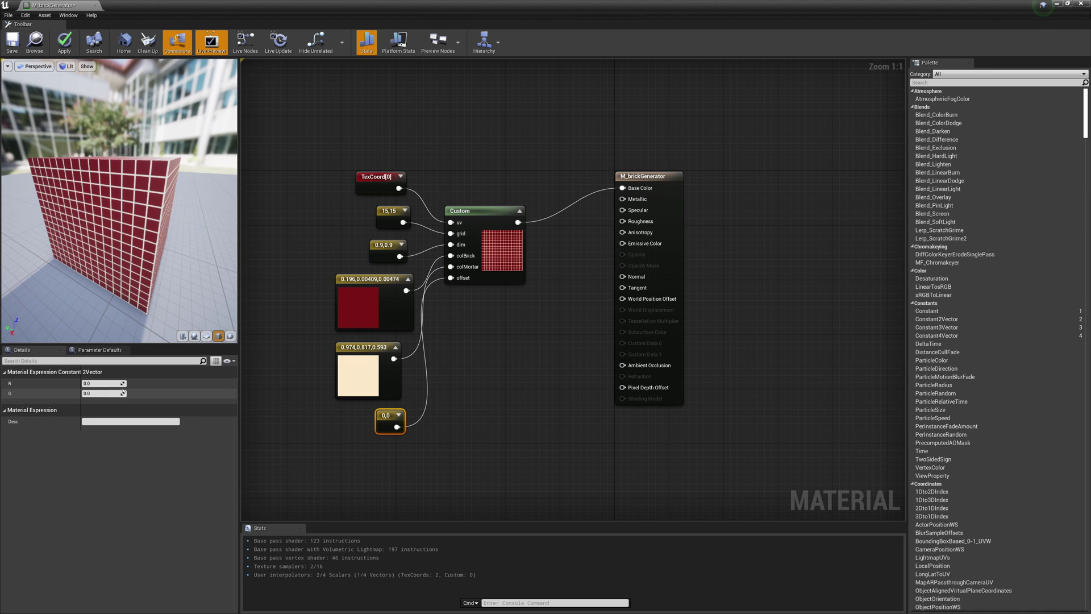
# - Set the offset constant's R and G values to 0.5 and place the node below the mortar colour constant
pyautogui.click(114, 384)
pyautogui.write('.5')
pyautogui.press('Tab')
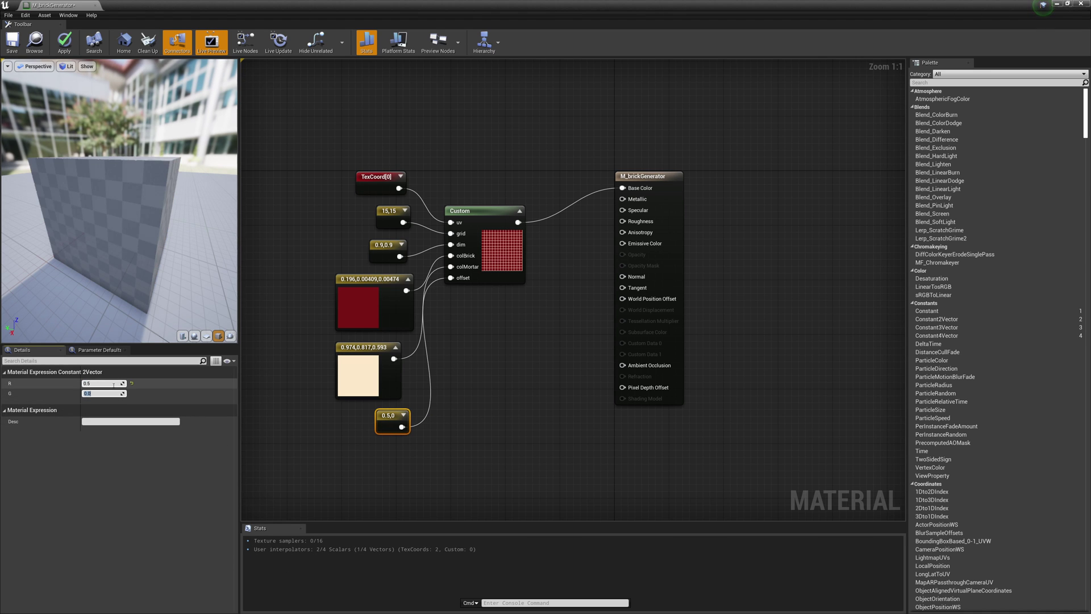
pyautogui.write('.5')
pyautogui.press('Return')
pyautogui.moveTo(391, 422); pyautogui.dragTo(370, 436)
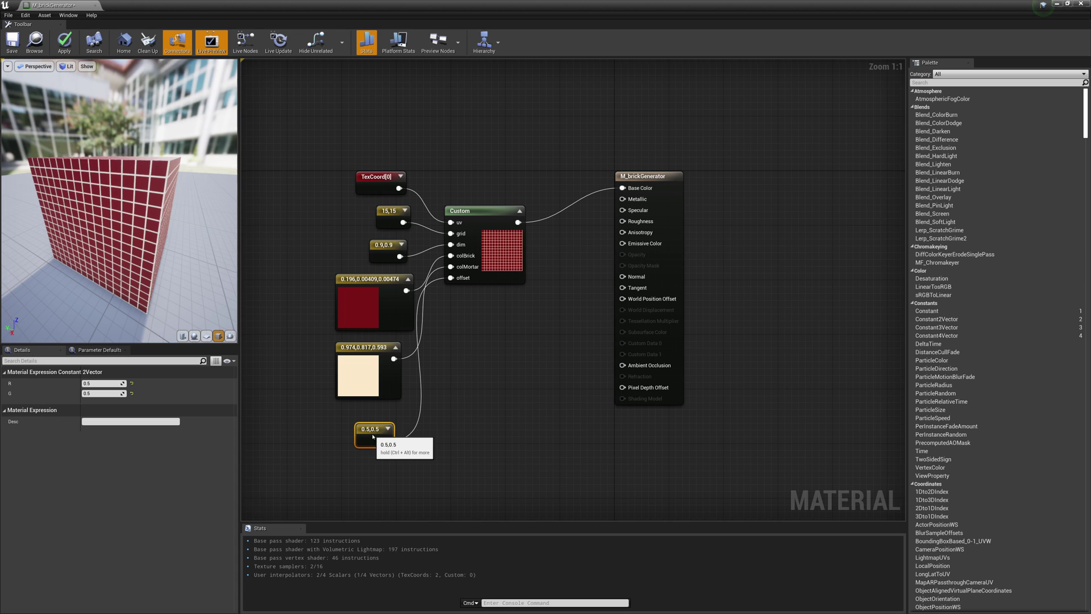
pyautogui.moveTo(176, 279); pyautogui.dragTo(119, 313)
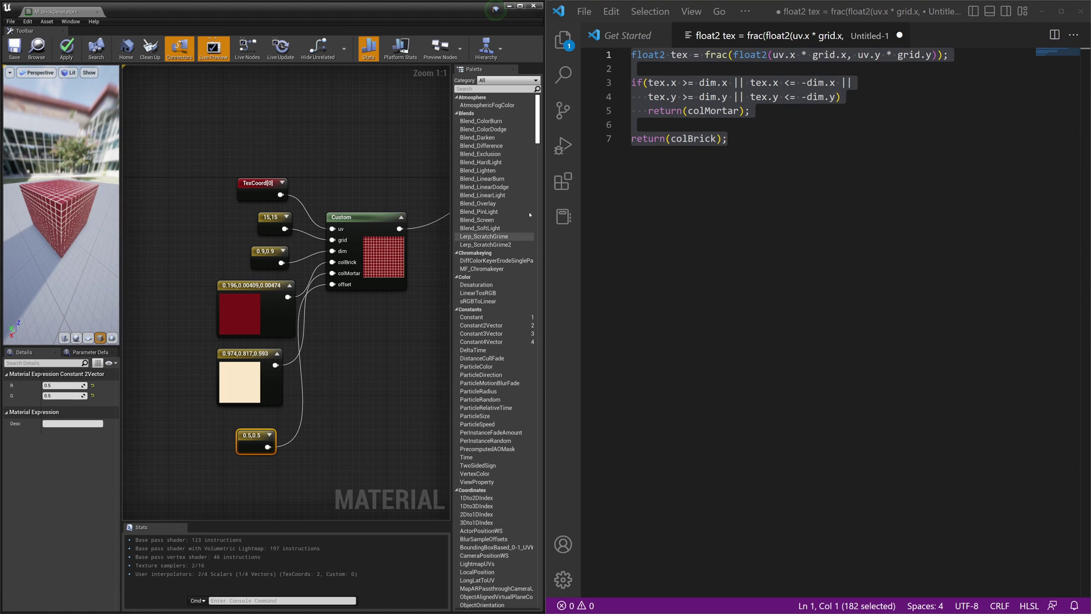
# - In Visual Studio Code, add offset.x to the uv.x * grid.x term and offset.y to the uv.y * grid.y term
pyautogui.click(851, 83)
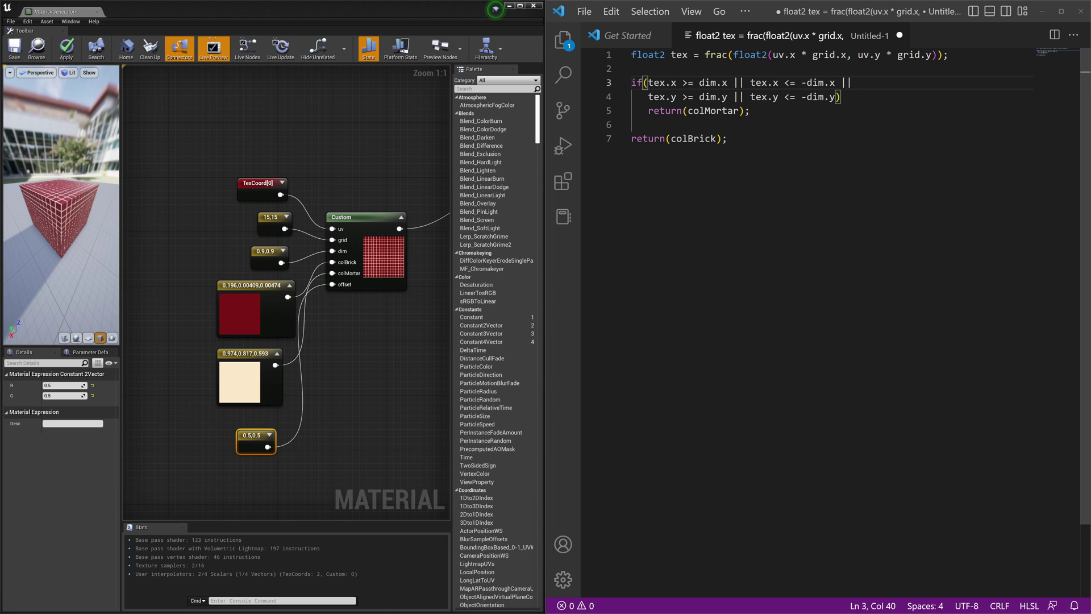
pyautogui.moveTo(773, 55); pyautogui.dragTo(847, 54)
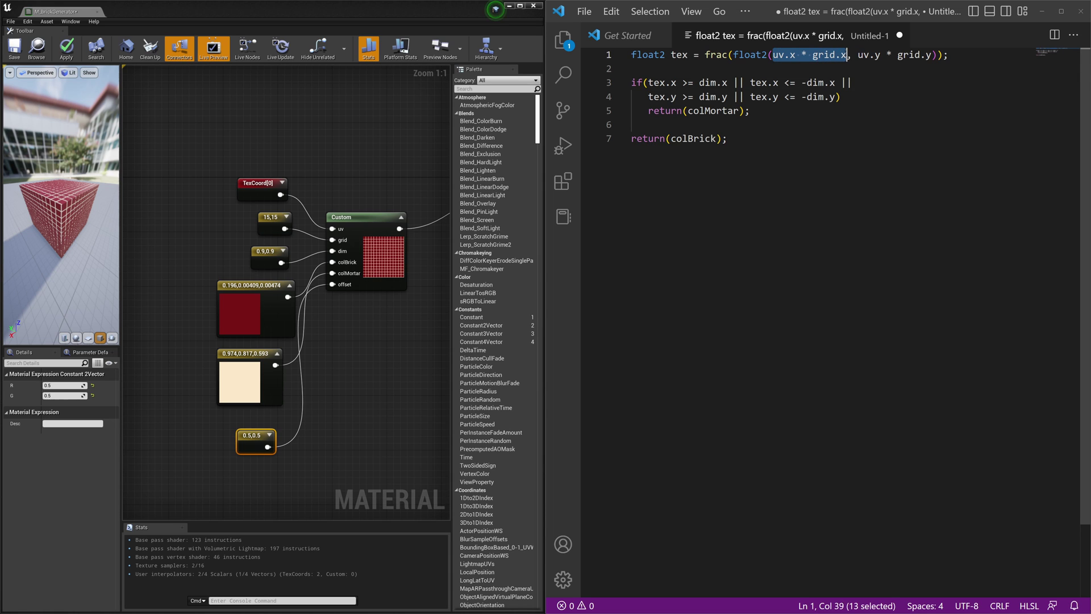
pyautogui.click(847, 55)
pyautogui.write('+ ')
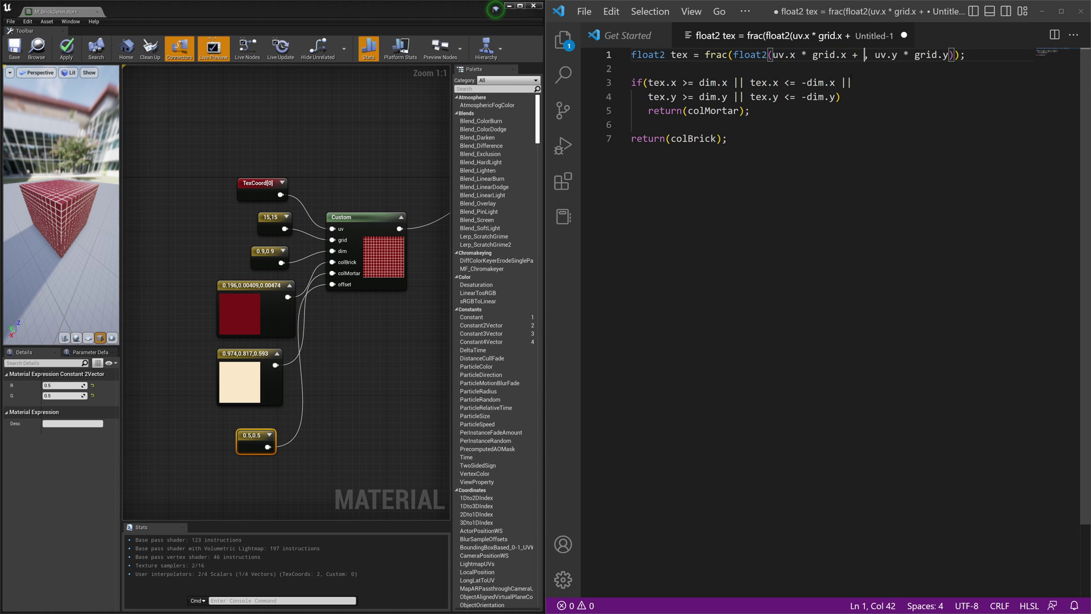
pyautogui.write('offset.x')
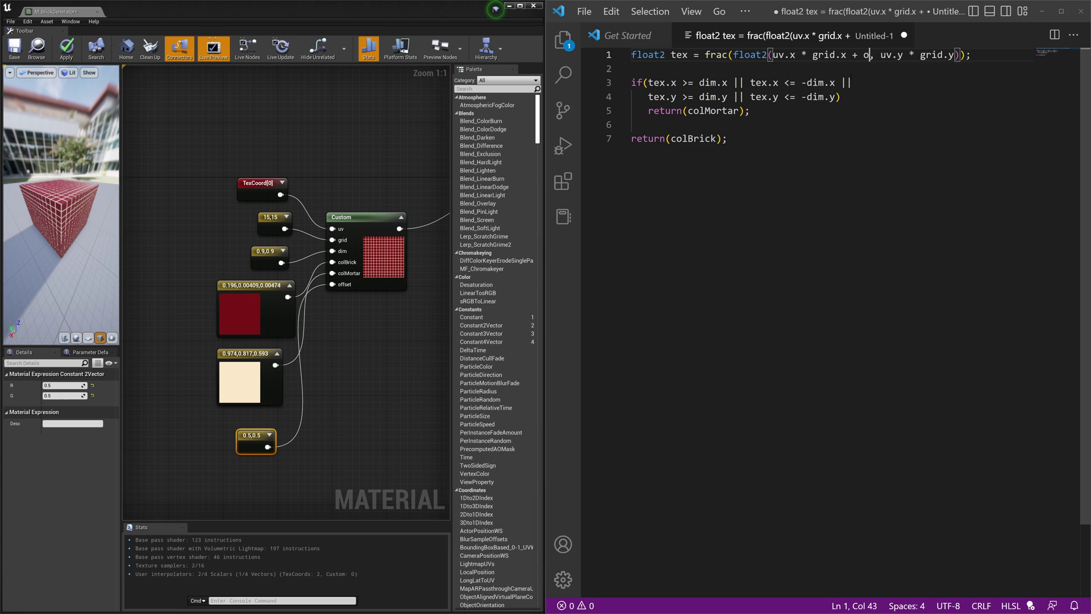
pyautogui.press('Right')
pyautogui.press('Right')
pyautogui.press('Right')
pyautogui.press('Right')
pyautogui.press('Right')
pyautogui.press('Right')
pyautogui.press('Right')
pyautogui.press('Right')
pyautogui.press('Right')
pyautogui.press('Right')
pyautogui.press('Right')
pyautogui.press('Right')
pyautogui.press('Right')
pyautogui.press('Right')
pyautogui.press('Right')
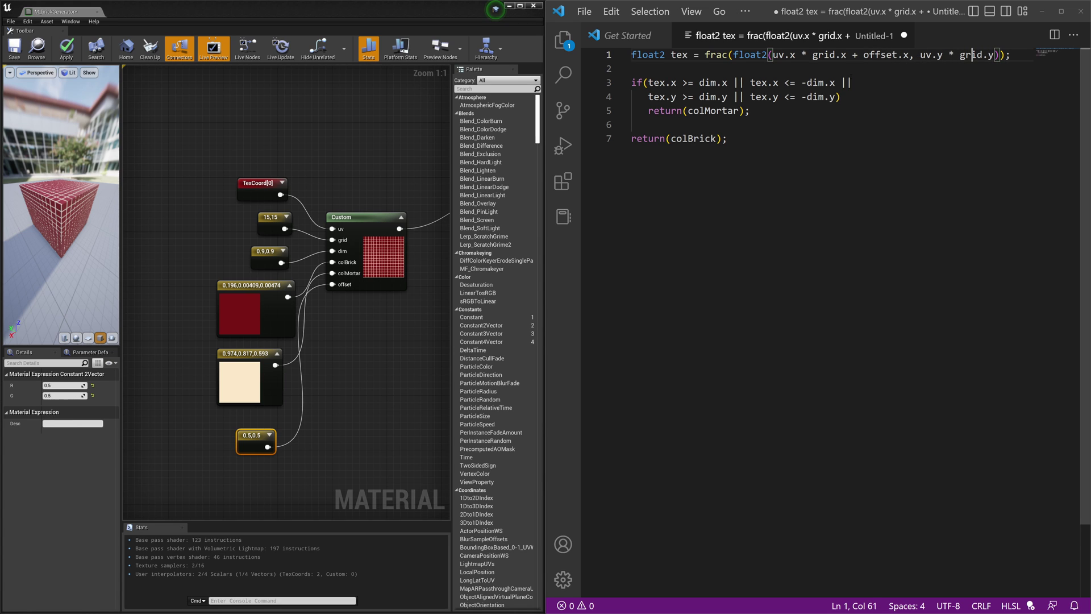
pyautogui.write('+ offset.y')
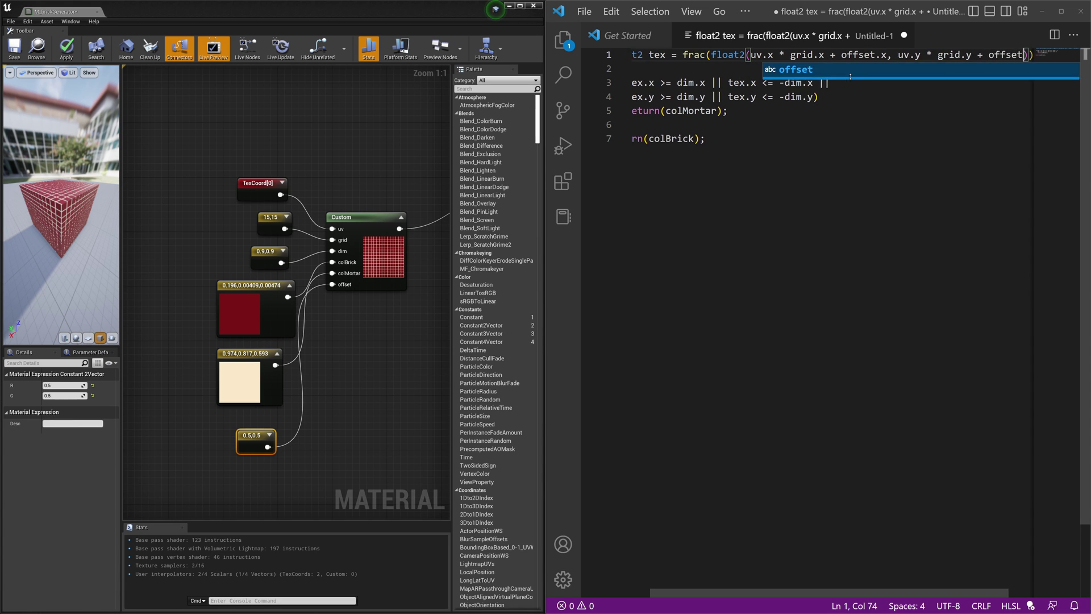
# - Copy the complete edited HLSL and replace the Custom node's code with it in Unreal Engine
pyautogui.click(874, 105)
pyautogui.hotkey('ctrl', 'a')
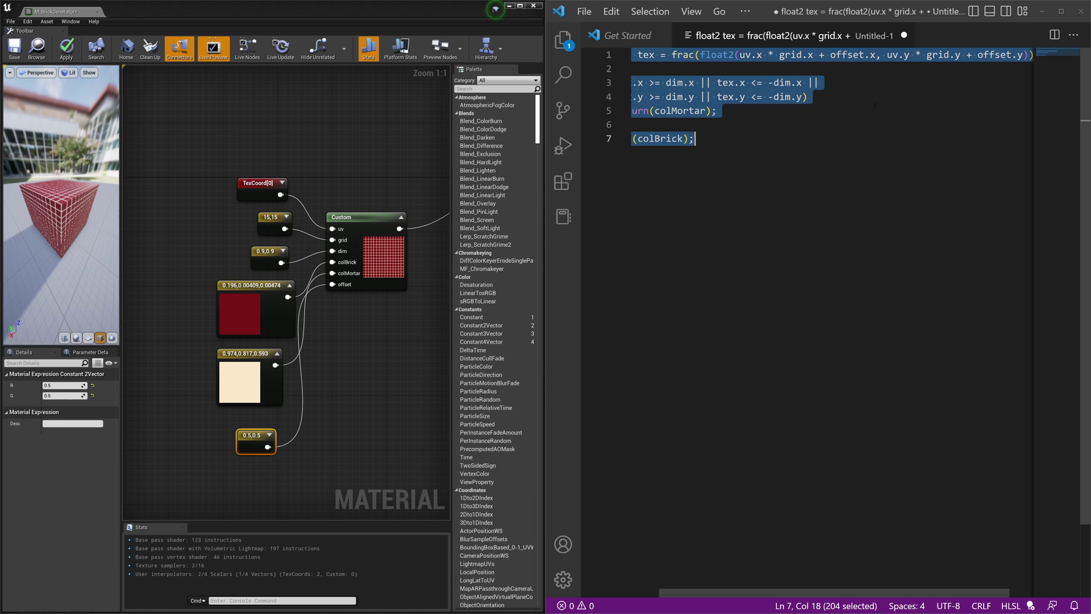
pyautogui.click(520, 6)
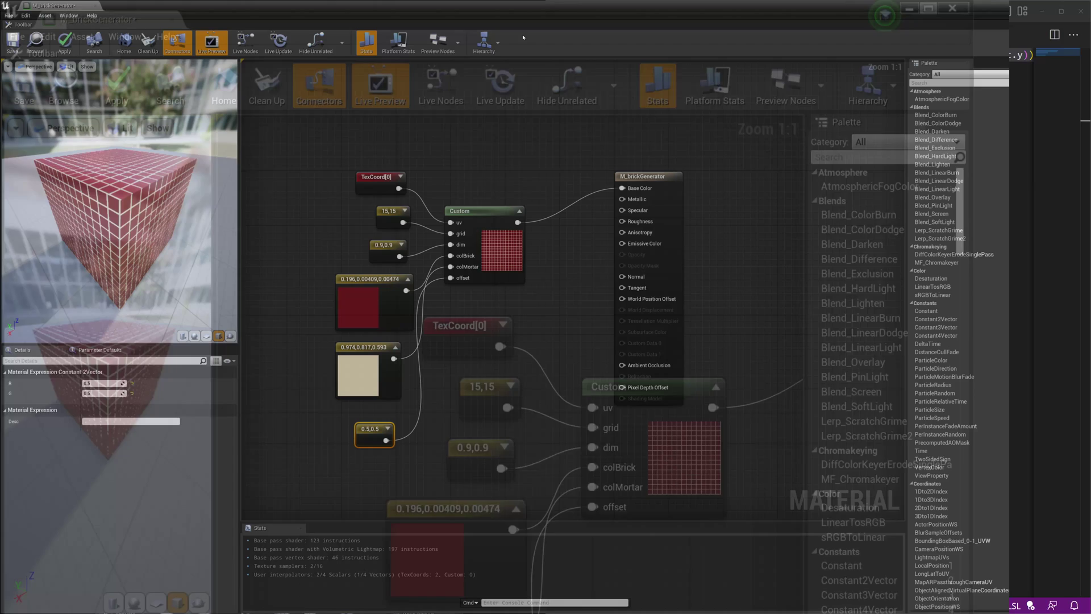
pyautogui.click(497, 245)
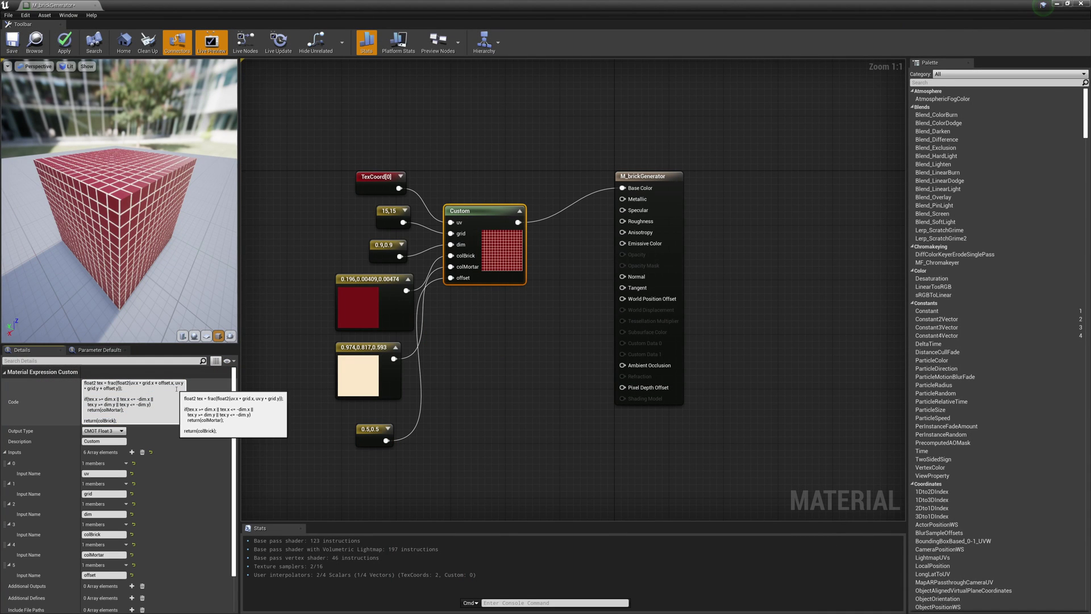
pyautogui.write('float2 tex = frac(float2(uv.x * grid.x + offset.x, uv.y * grid.y + offset.y));  if(tex.x >= dim.x || tex.x <= -dim.x ||    tex.y >= dim.y || tex.y <= -dim.y)    return(colMortar);  return(colBrick);')
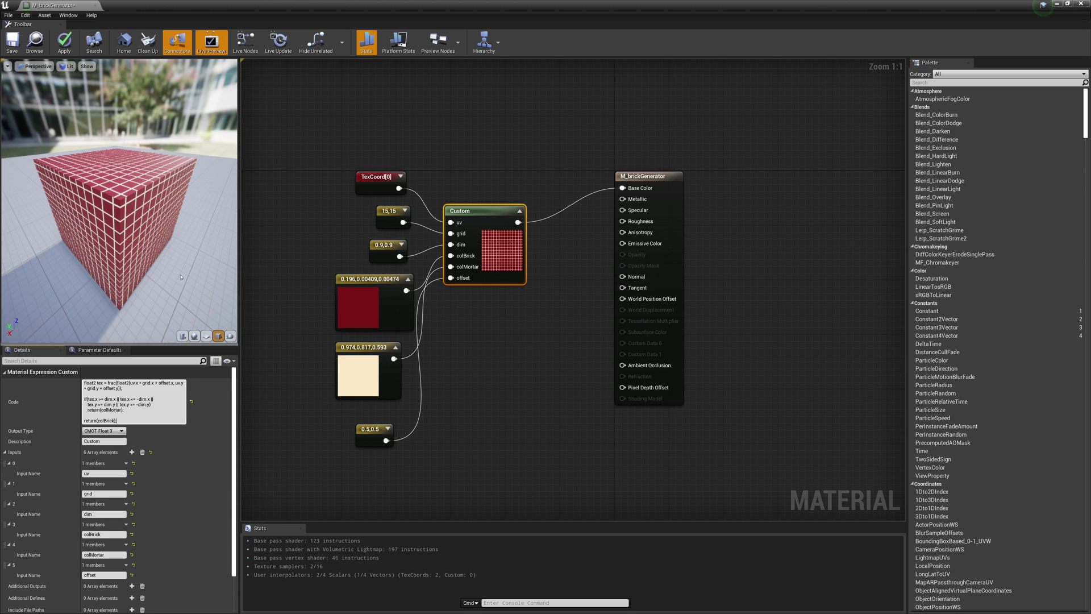
# - Try R values of 0.8 and 0.2 on the offset constant, ending at 0.5, and compare the brick pattern in the preview
pyautogui.click(376, 438)
pyautogui.scroll(-4, 124, 206)
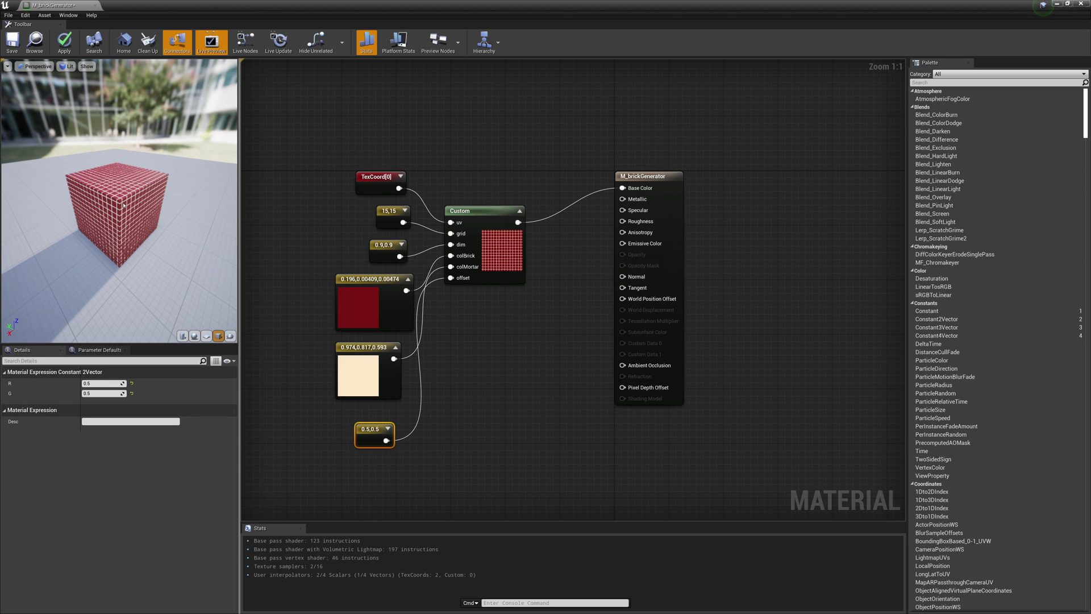
pyautogui.scroll(8, 124, 206)
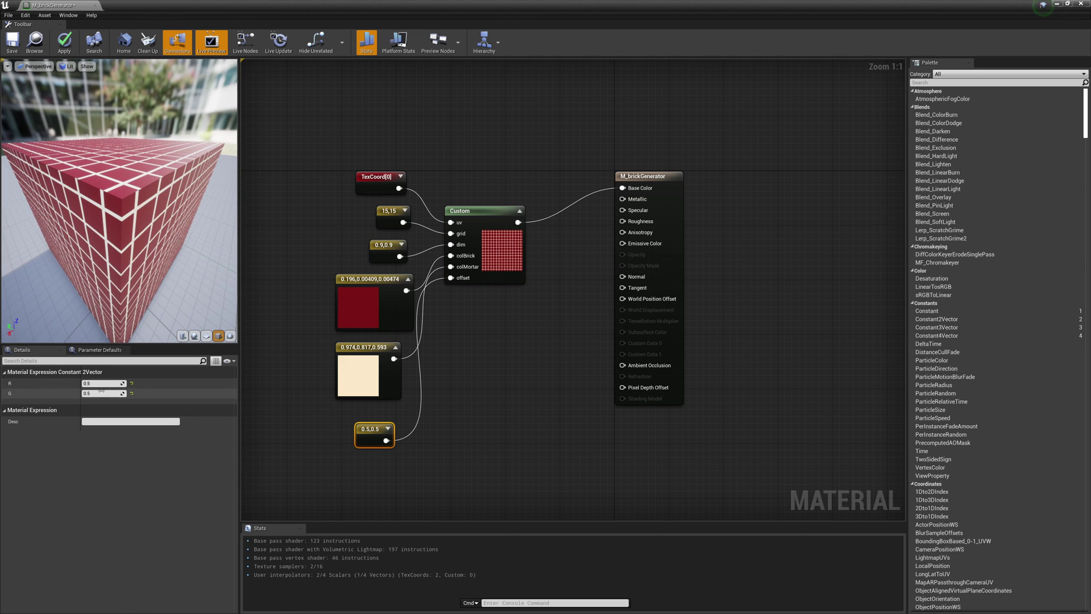
pyautogui.write('0.8')
pyautogui.press('Return')
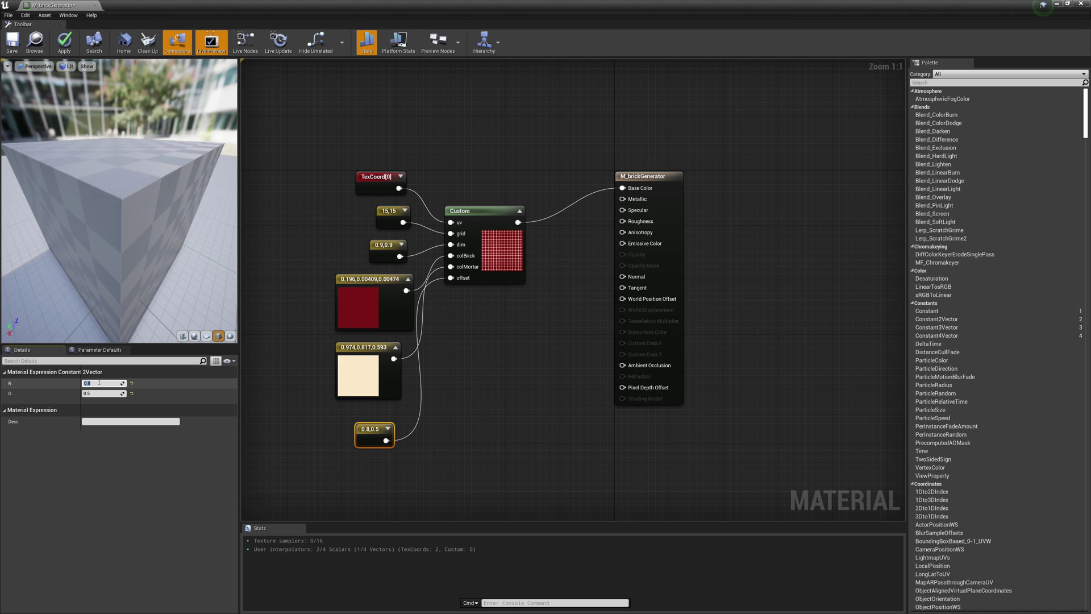
pyautogui.write('0.2')
pyautogui.press('Return')
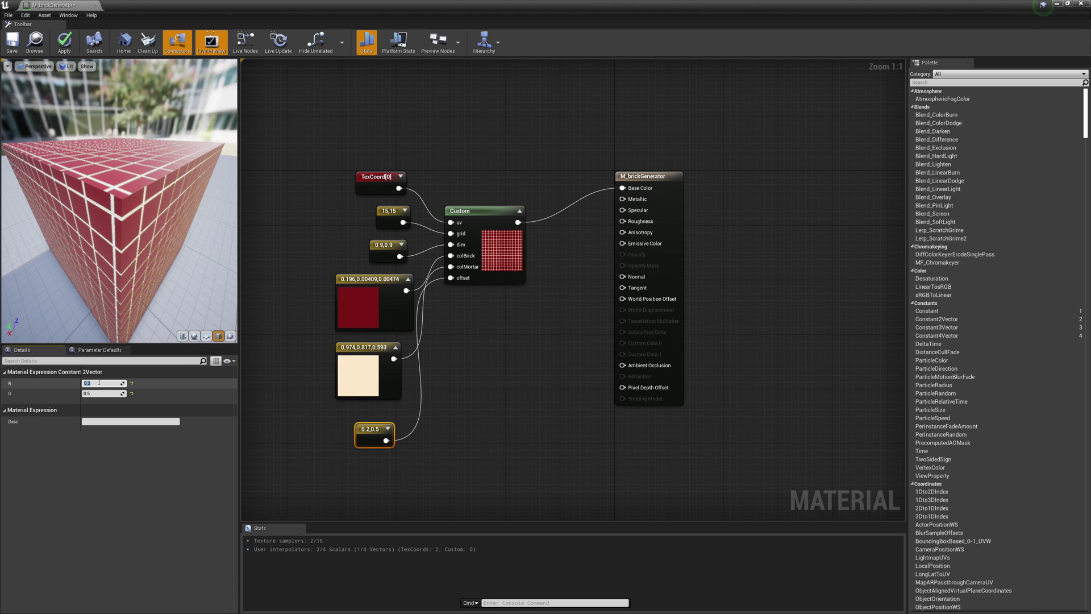
pyautogui.write('0.5')
pyautogui.press('Return')
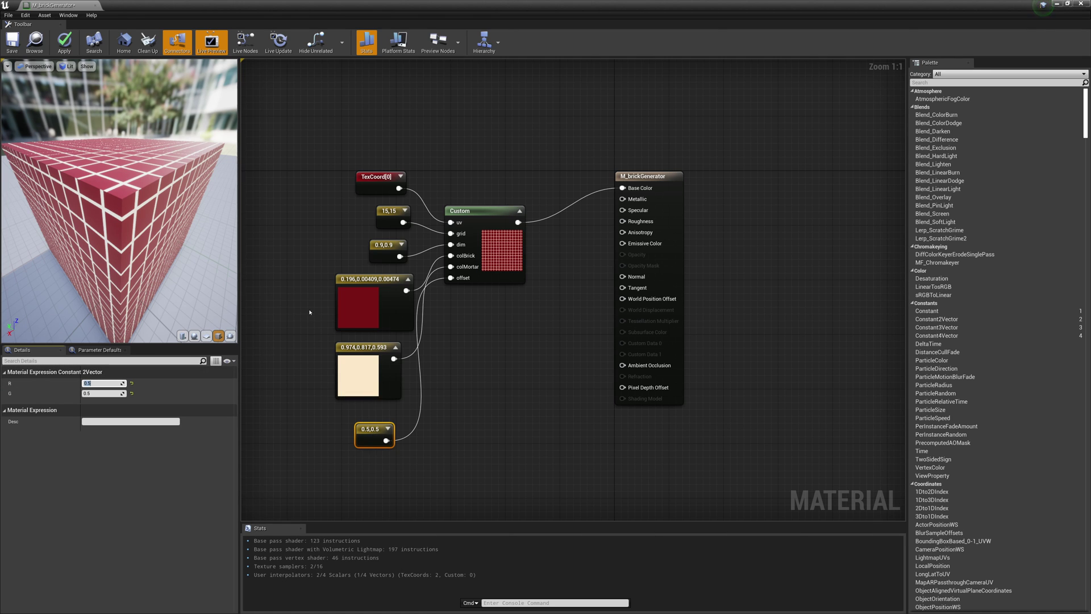
# - Move the two colour constants and the dim constant farther away from the Custom node to make room
pyautogui.moveTo(309, 312); pyautogui.dragTo(354, 375)
pyautogui.moveTo(359, 328); pyautogui.dragTo(305, 328)
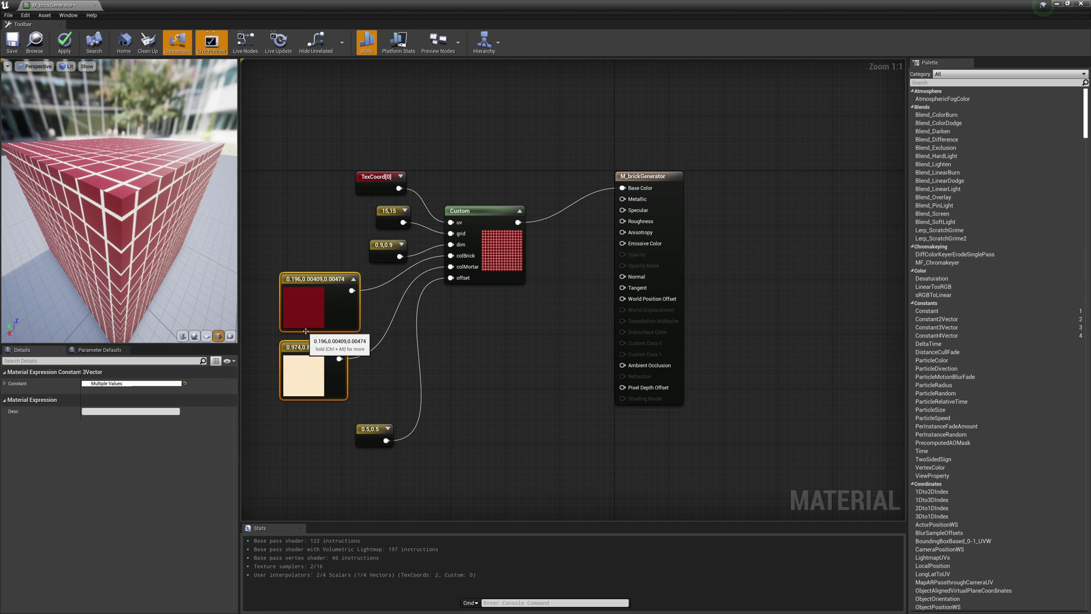
pyautogui.moveTo(368, 261); pyautogui.dragTo(319, 254)
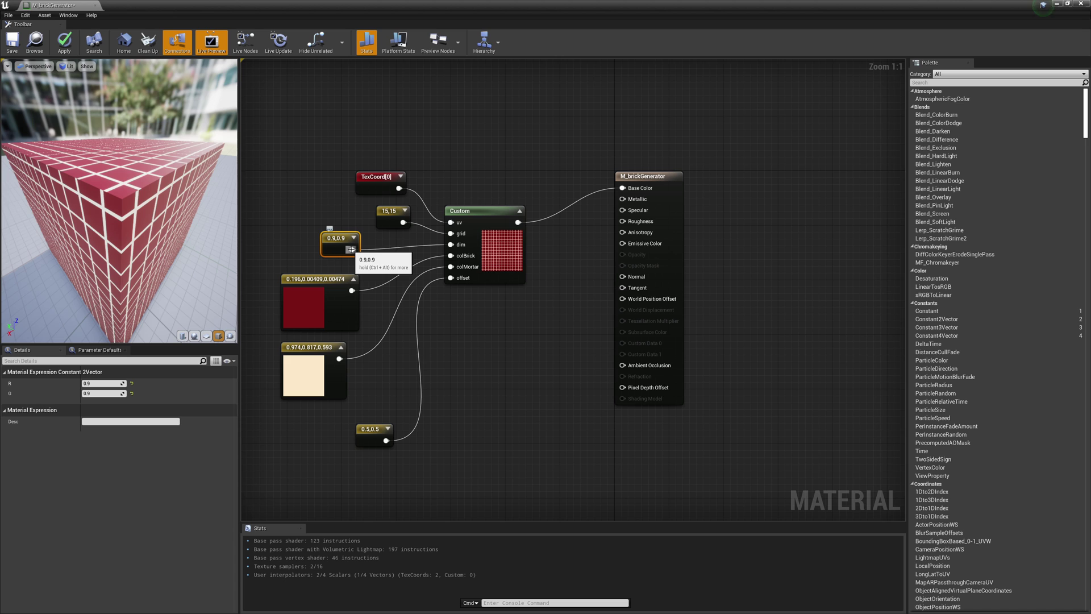
# - Divide the dim constant by 2 with a Divide node feeding the offset input, and delete the separate 0.5,0.5 constant
pyautogui.moveTo(351, 250); pyautogui.dragTo(404, 349)
pyautogui.write('div')
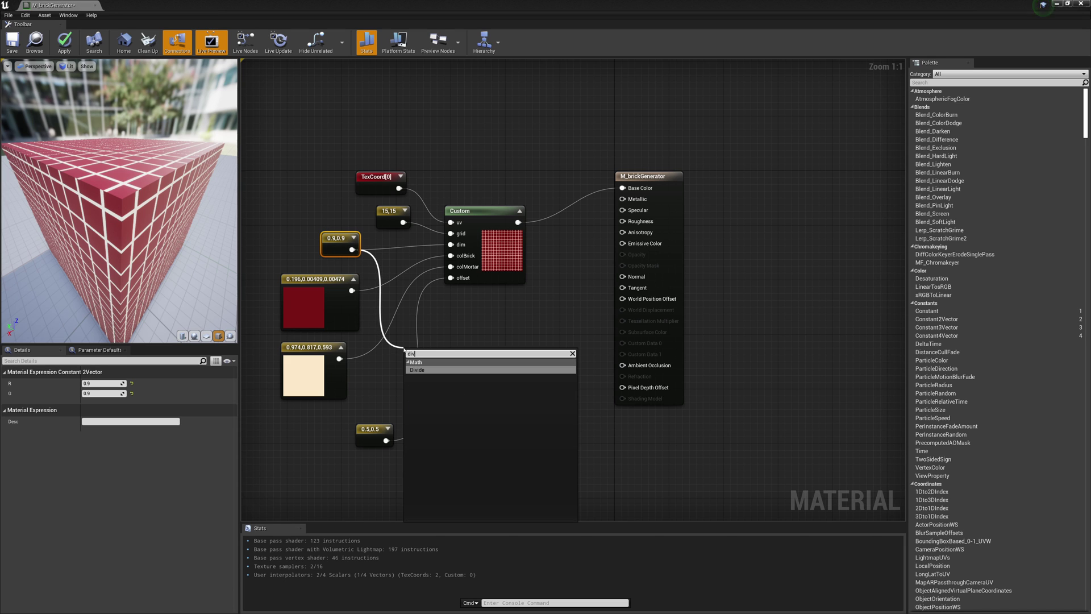
pyautogui.press('Return')
pyautogui.moveTo(430, 354); pyautogui.dragTo(450, 277)
pyautogui.click(373, 429)
pyautogui.press('Delete')
pyautogui.click(432, 352)
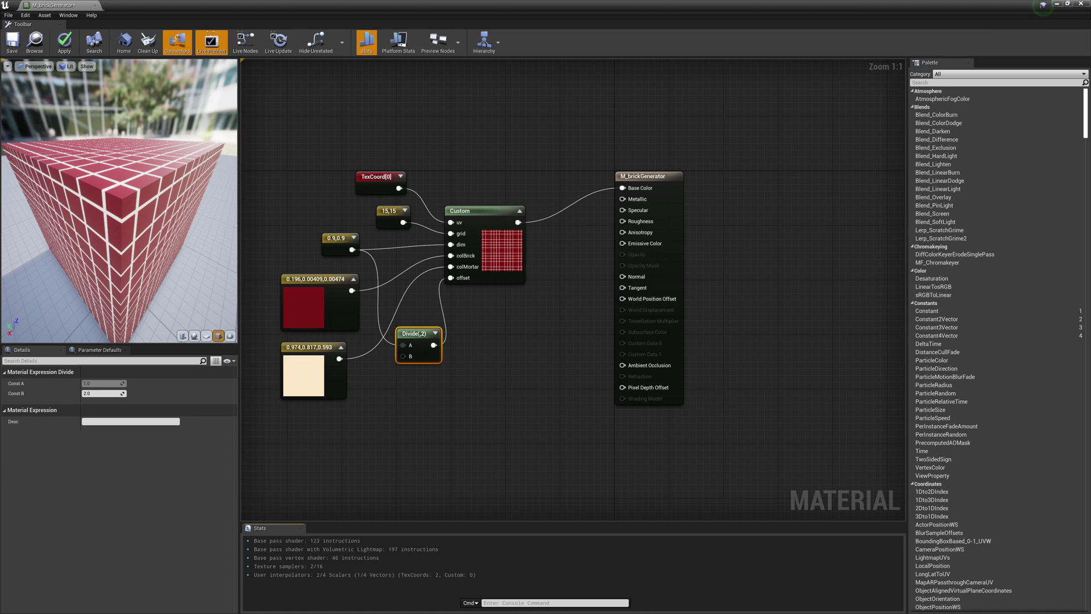
pyautogui.moveTo(94, 187)
pyautogui.mouseDown()
pyautogui.moveTo(153, 215)
pyautogui.moveTo(76, 208)
pyautogui.mouseUp()
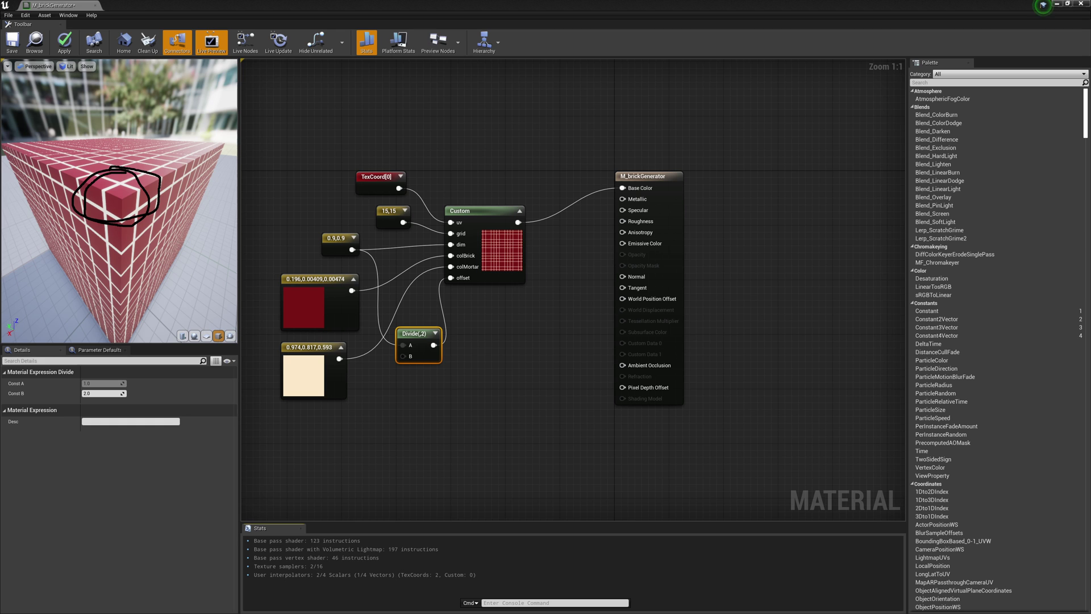
pyautogui.press('Escape')
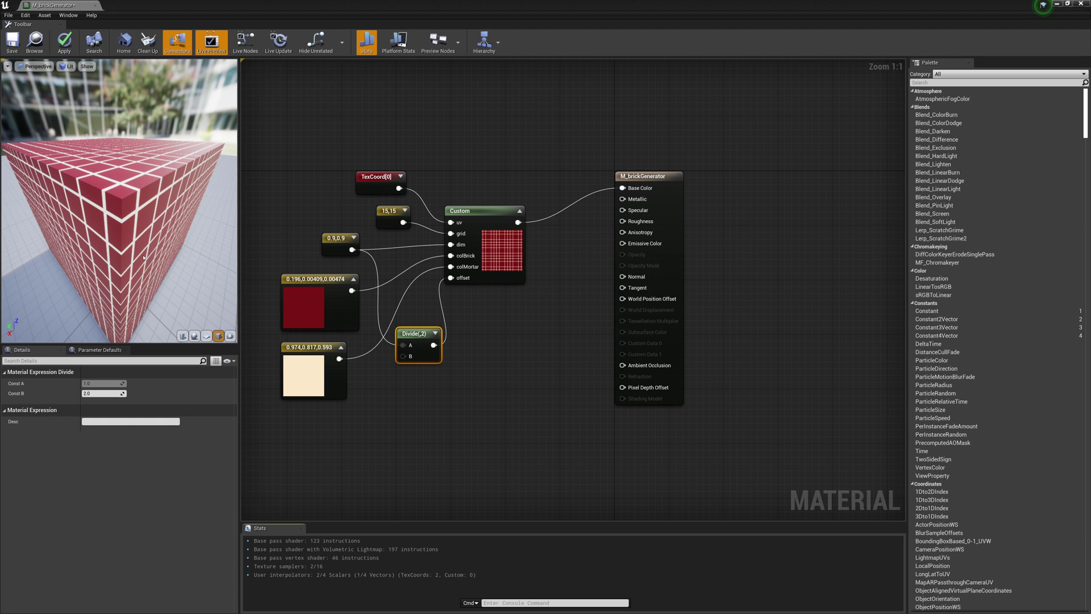
pyautogui.scroll(-5, 169, 301)
pyautogui.moveTo(169, 301)
pyautogui.mouseDown()
pyautogui.moveTo(156, 299)
pyautogui.moveTo(169, 301)
pyautogui.mouseUp()
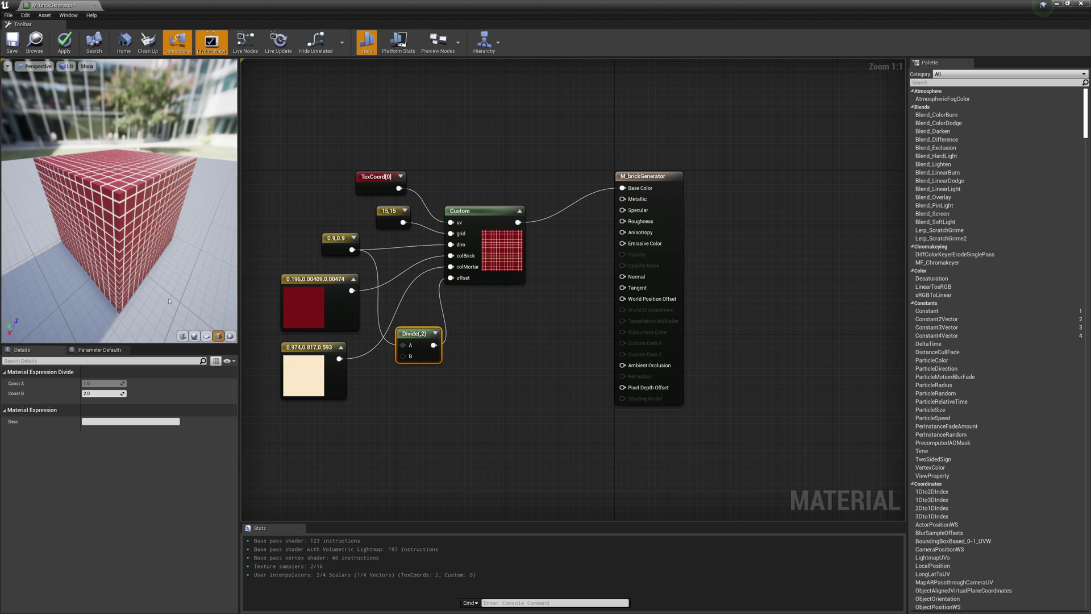
# - Set the brick colour constant to pure white, with R, G and B at 1.0
pyautogui.click(341, 296)
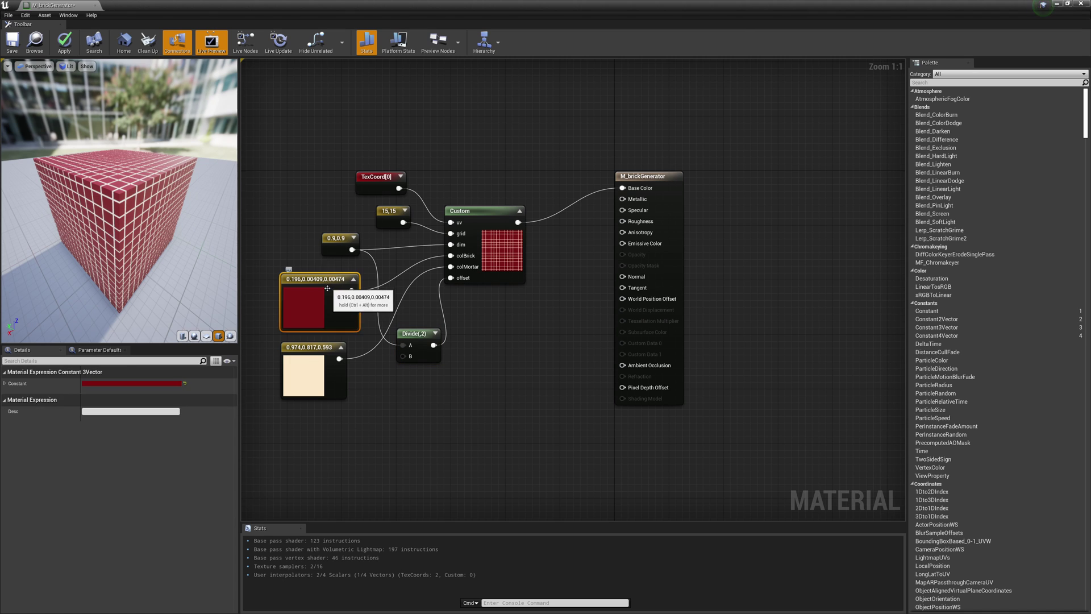
pyautogui.click(135, 383)
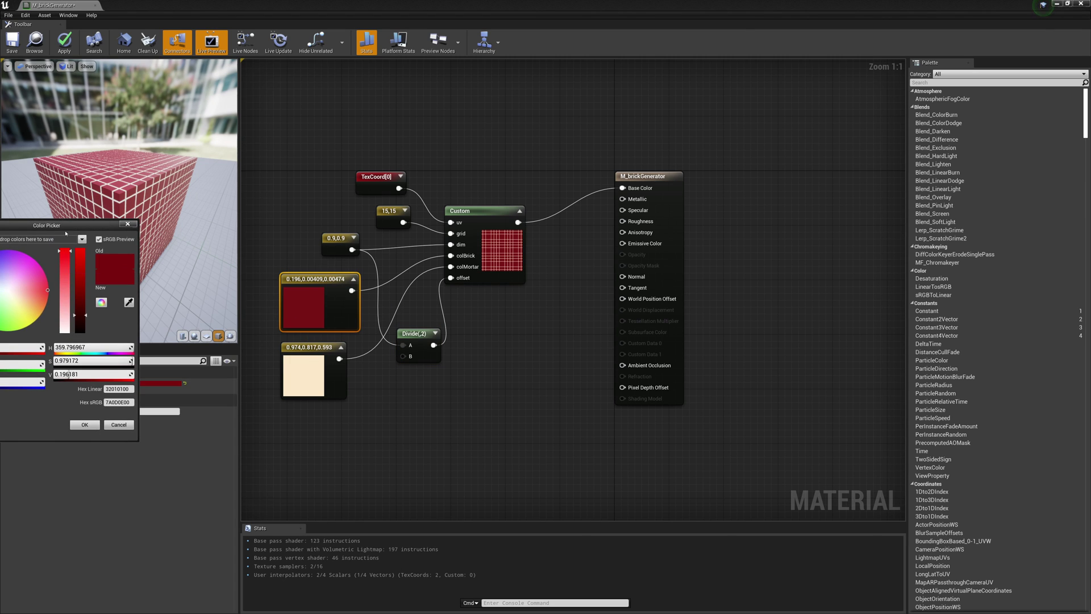
pyautogui.moveTo(206, 325); pyautogui.dragTo(234, 202)
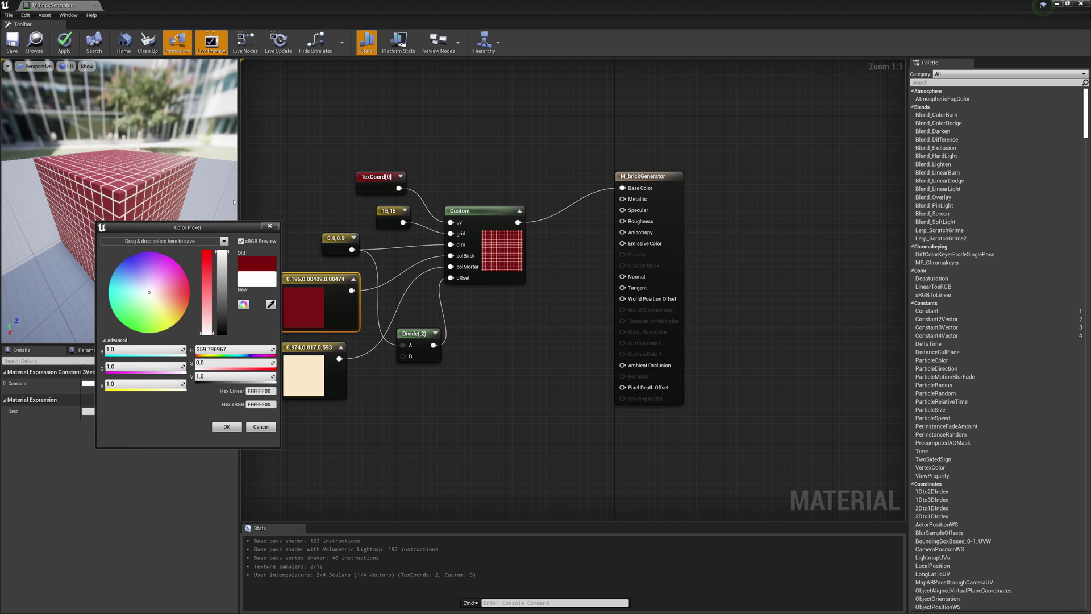
pyautogui.click(227, 426)
# - Set the mortar colour constant to pure black, 0,0,0
pyautogui.click(310, 372)
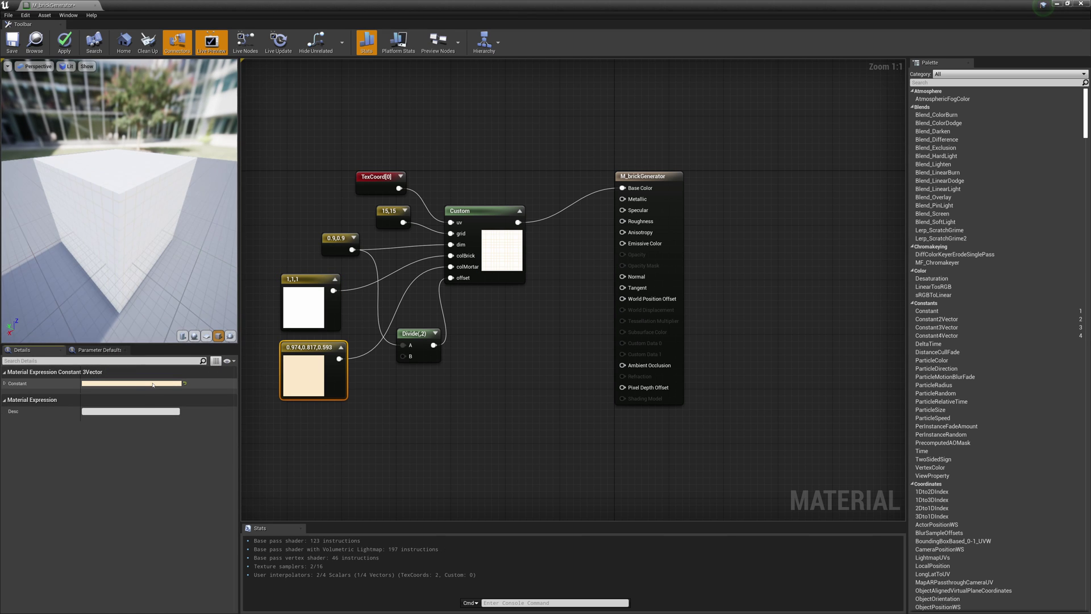
pyautogui.click(152, 384)
pyautogui.moveTo(91, 267); pyautogui.dragTo(91, 399)
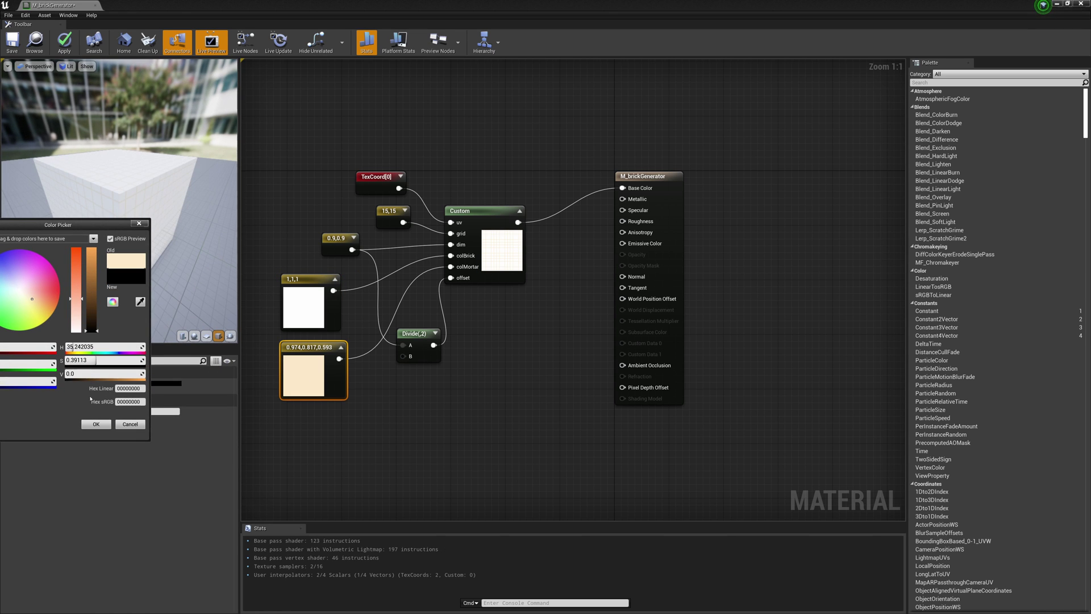
pyautogui.click(98, 425)
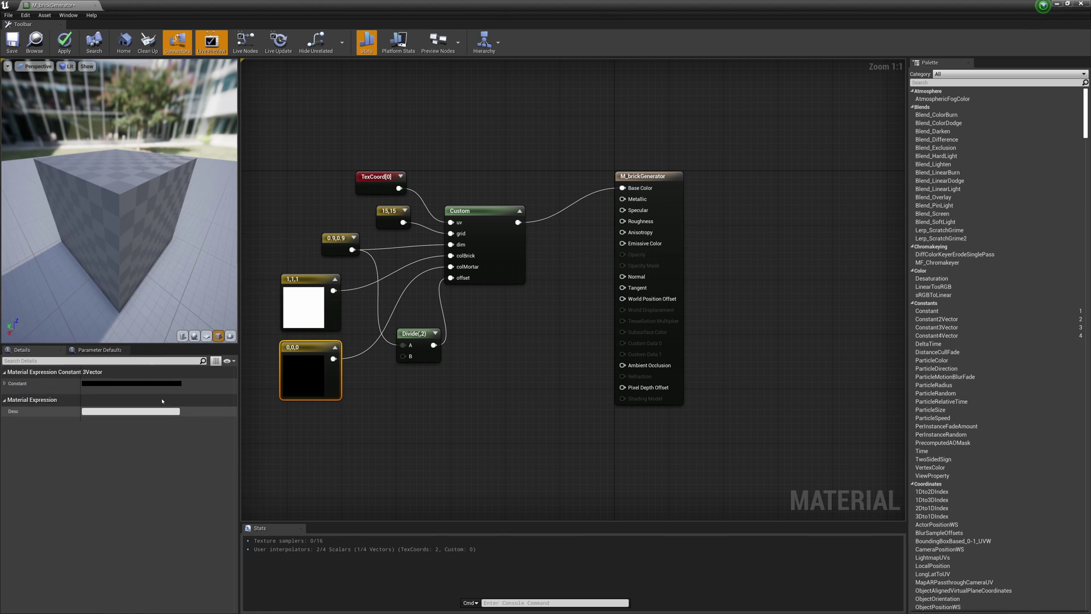
# - Set the material's Blend Mode to Masked and connect the Custom node's output to Opacity Mask
pyautogui.click(667, 254)
pyautogui.click(103, 480)
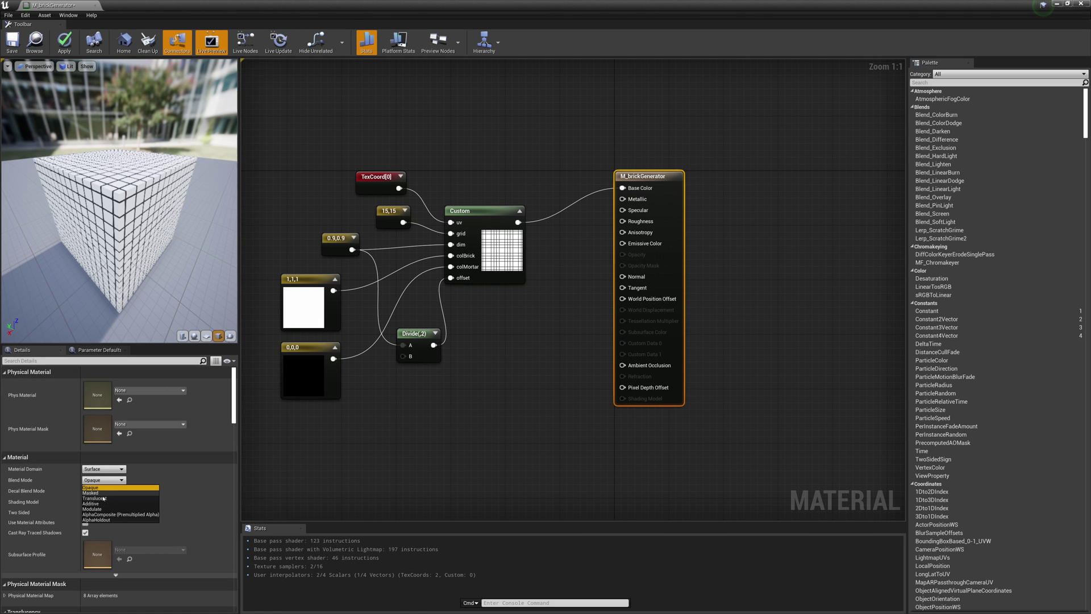
pyautogui.click(102, 494)
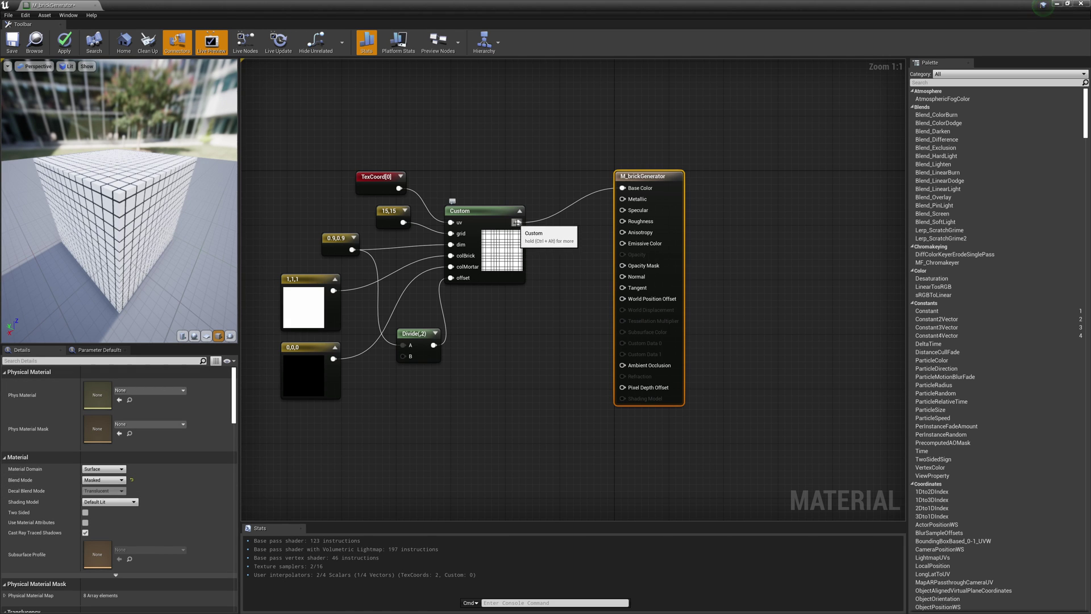
pyautogui.moveTo(517, 222); pyautogui.dragTo(622, 266)
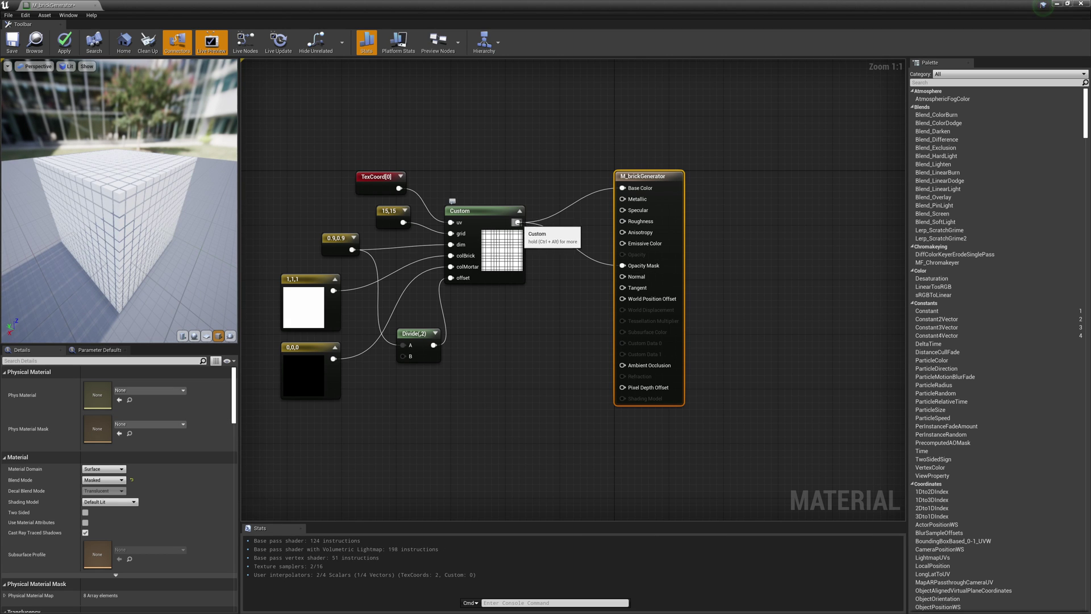
# - Invert the mask with a OneMinus node between the Custom output and Opacity Mask, and inspect the cube preview
pyautogui.moveTo(518, 222); pyautogui.dragTo(545, 284)
pyautogui.write('one')
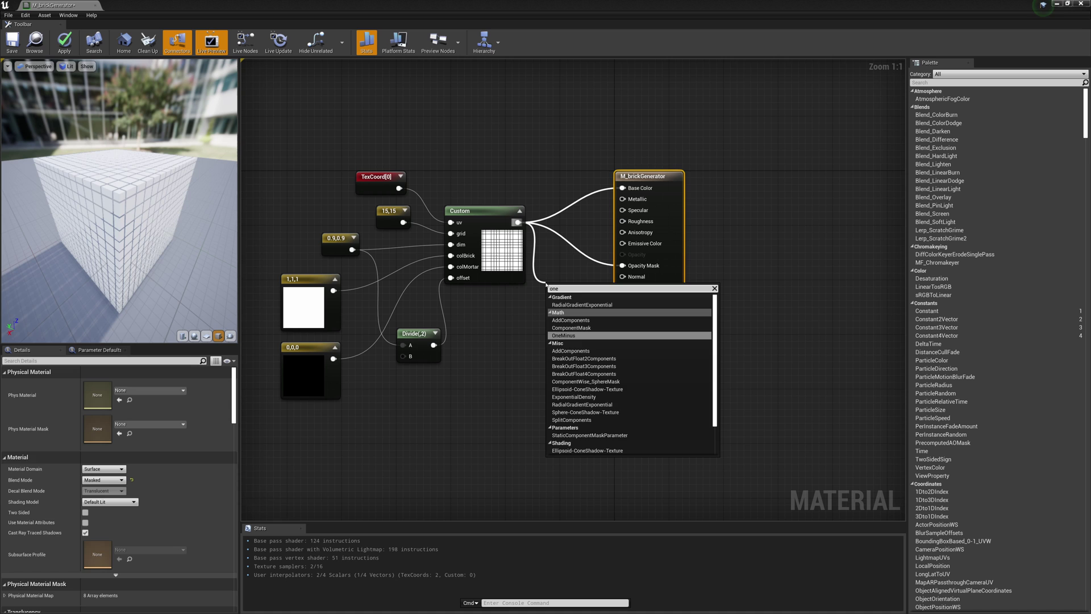
pyautogui.press('Return')
pyautogui.moveTo(565, 299); pyautogui.dragTo(622, 265)
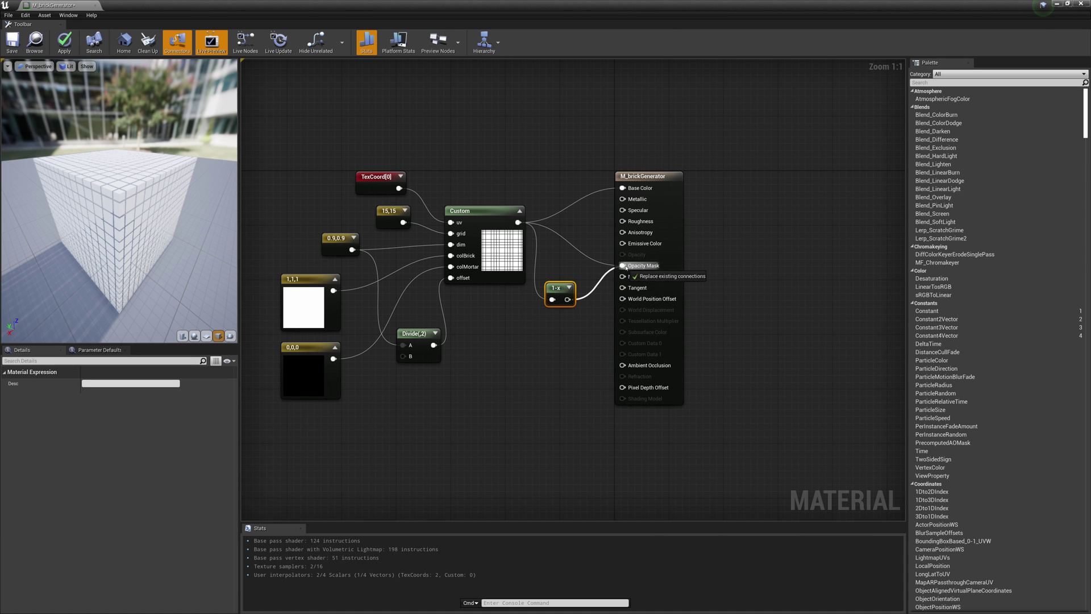
pyautogui.moveTo(556, 287); pyautogui.dragTo(564, 265)
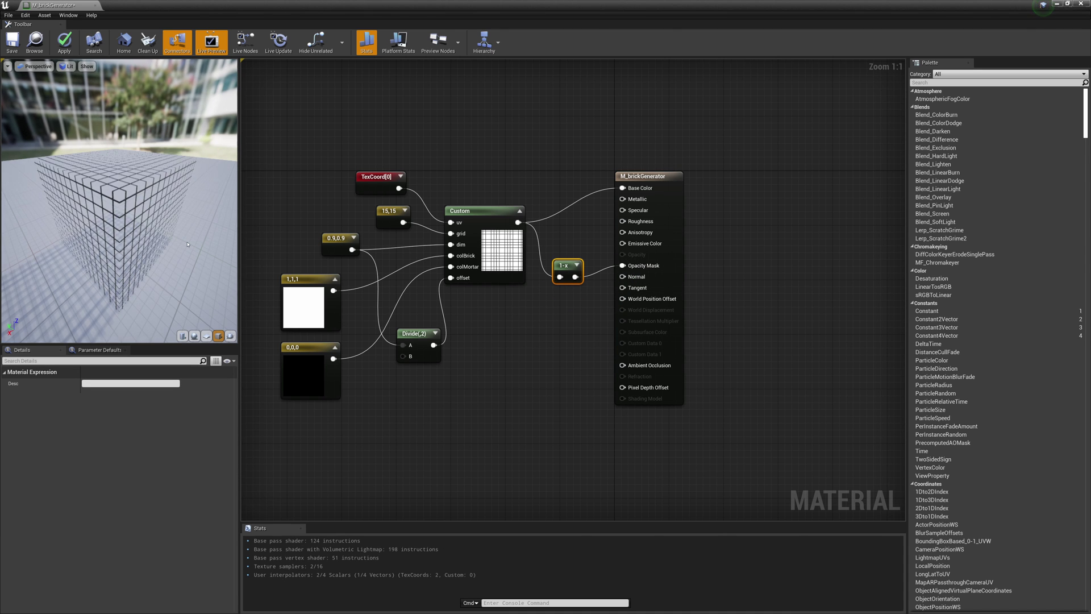
pyautogui.moveTo(136, 210); pyautogui.dragTo(154, 233)
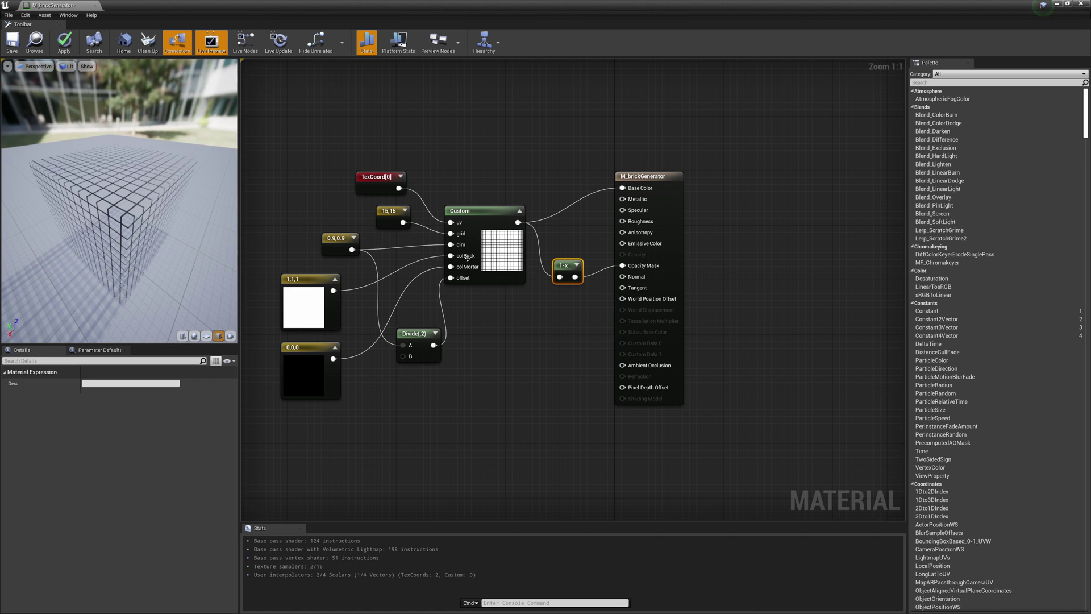
pyautogui.moveTo(564, 265); pyautogui.dragTo(564, 258)
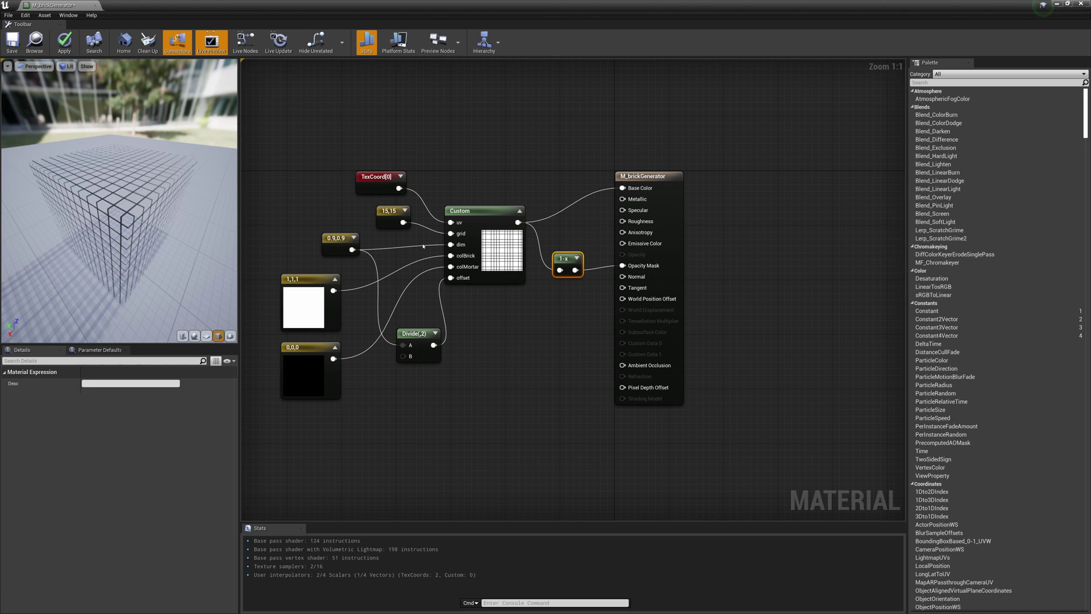
# - Move the 15,15 grid constant and the TexCoord node farther from the Custom node, lining them up above the dim constant
pyautogui.moveTo(391, 211); pyautogui.dragTo(345, 184)
pyautogui.click(337, 210)
pyautogui.click(352, 184)
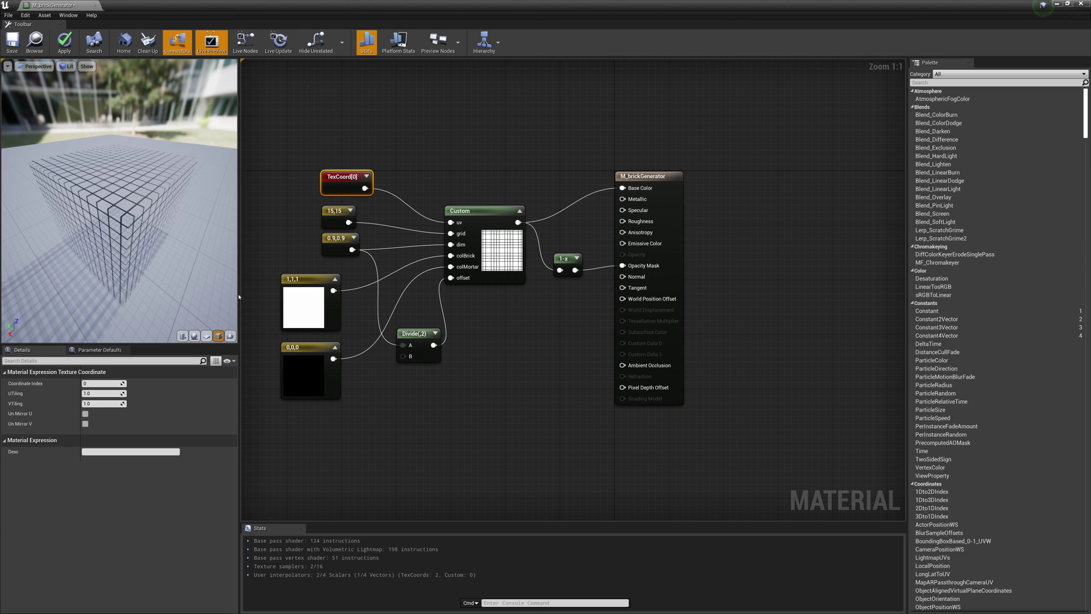
# - Set the dim constant's R and G values to 0.5 and check the pattern on the preview cube
pyautogui.click(324, 247)
pyautogui.click(110, 383)
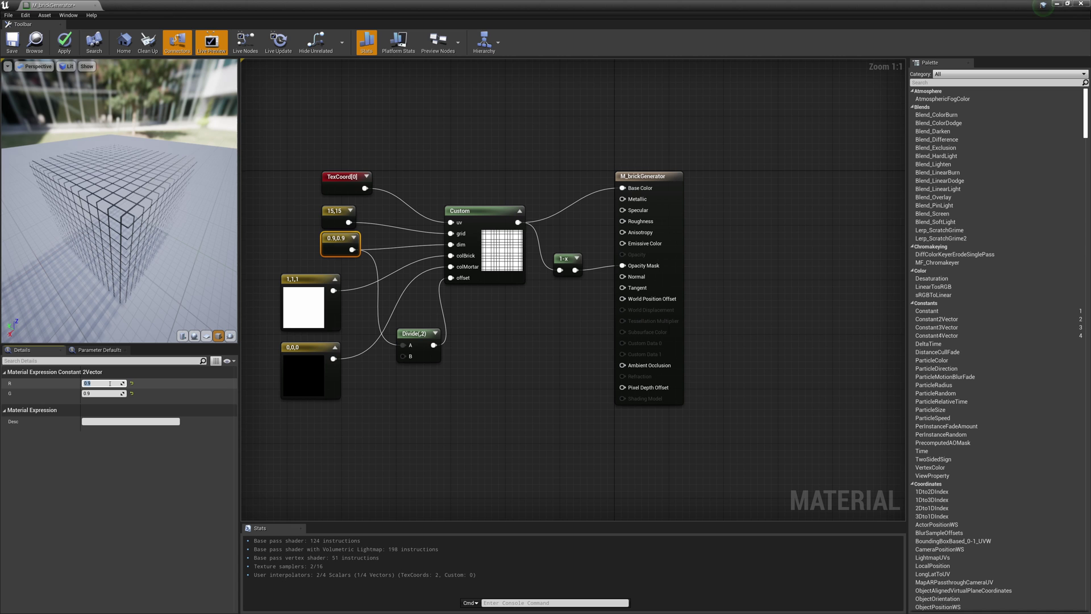
pyautogui.write('.5')
pyautogui.press('Tab')
pyautogui.write('.5')
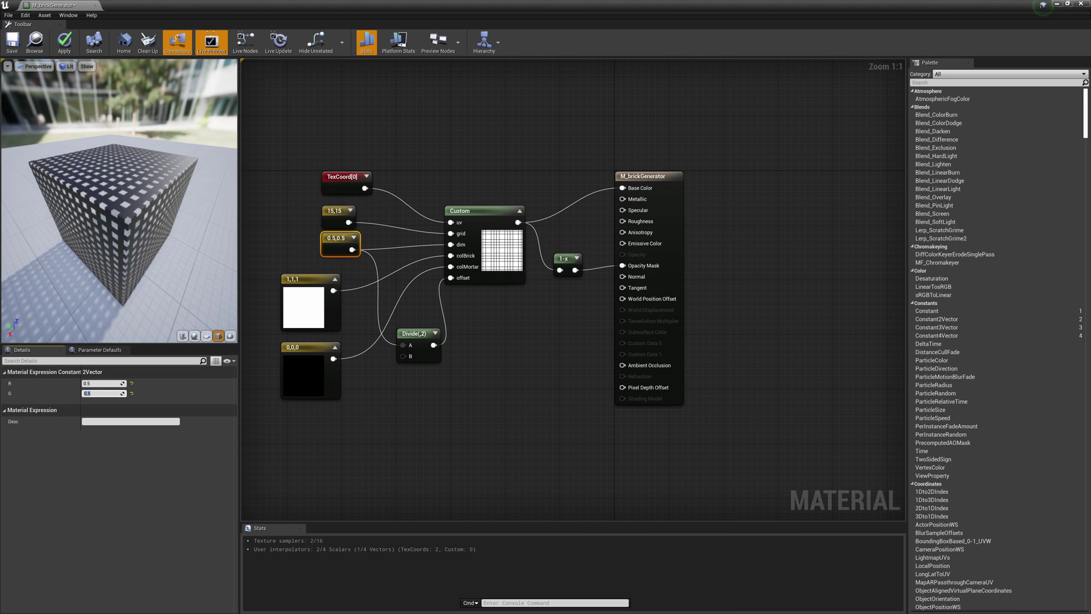
pyautogui.moveTo(148, 233); pyautogui.dragTo(137, 253)
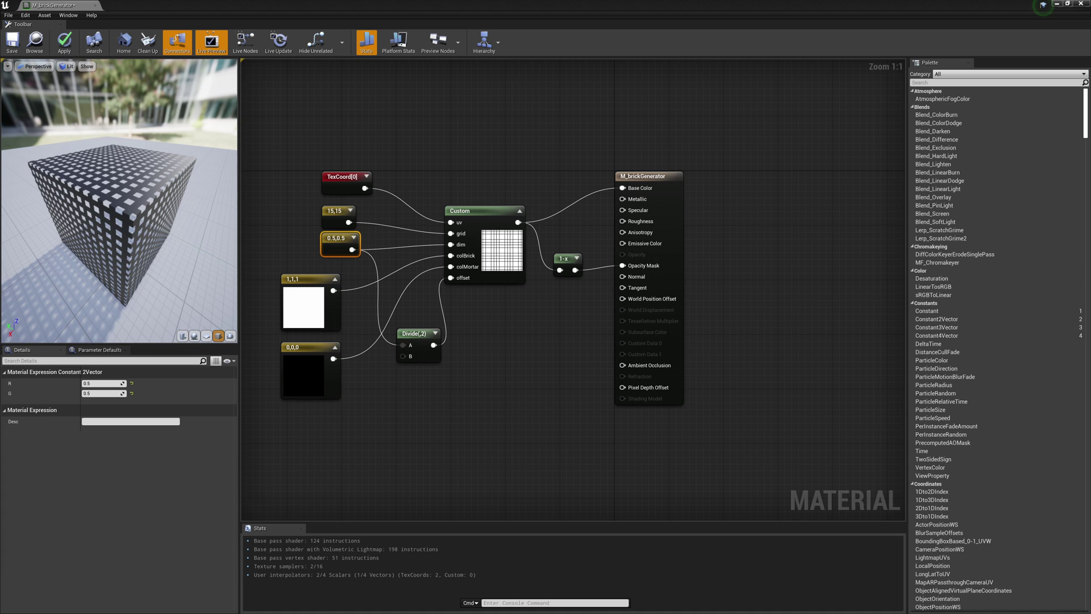
# - Delete the OneMinus node feeding Opacity Mask and look at the preview cube from another angle
pyautogui.click(575, 261)
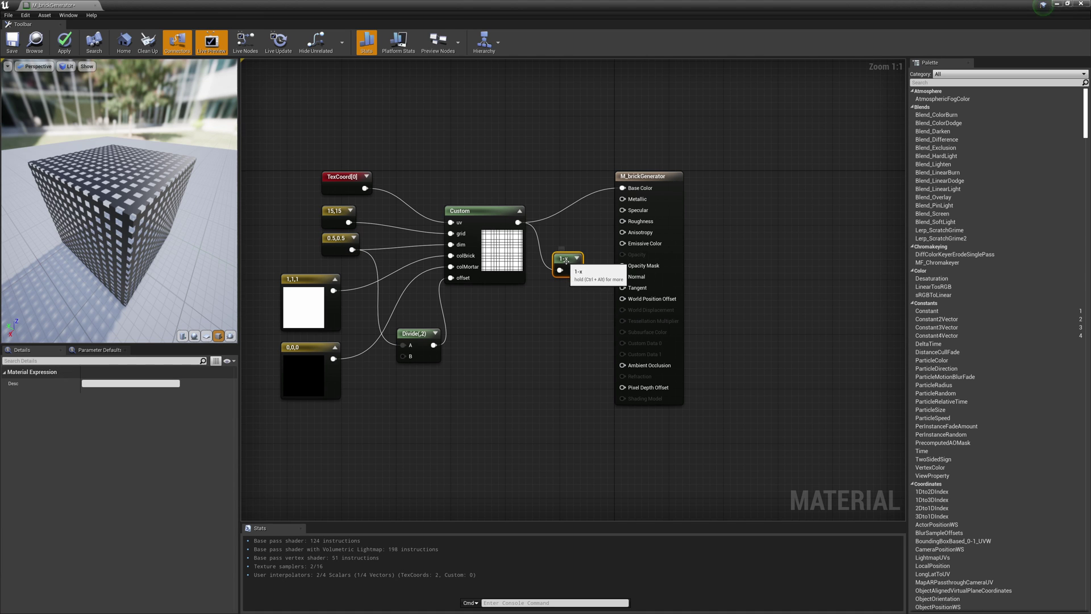
pyautogui.press('Delete')
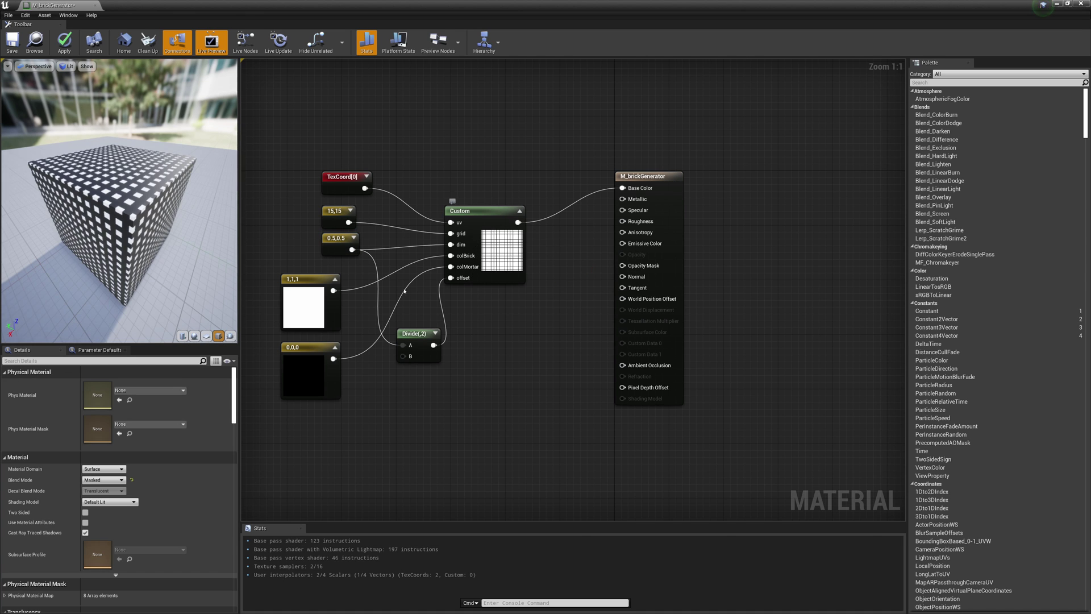
pyautogui.moveTo(155, 254)
pyautogui.mouseDown()
pyautogui.moveTo(184, 224)
pyautogui.moveTo(152, 233)
pyautogui.moveTo(165, 276)
pyautogui.moveTo(148, 247)
pyautogui.moveTo(166, 264)
pyautogui.mouseUp()
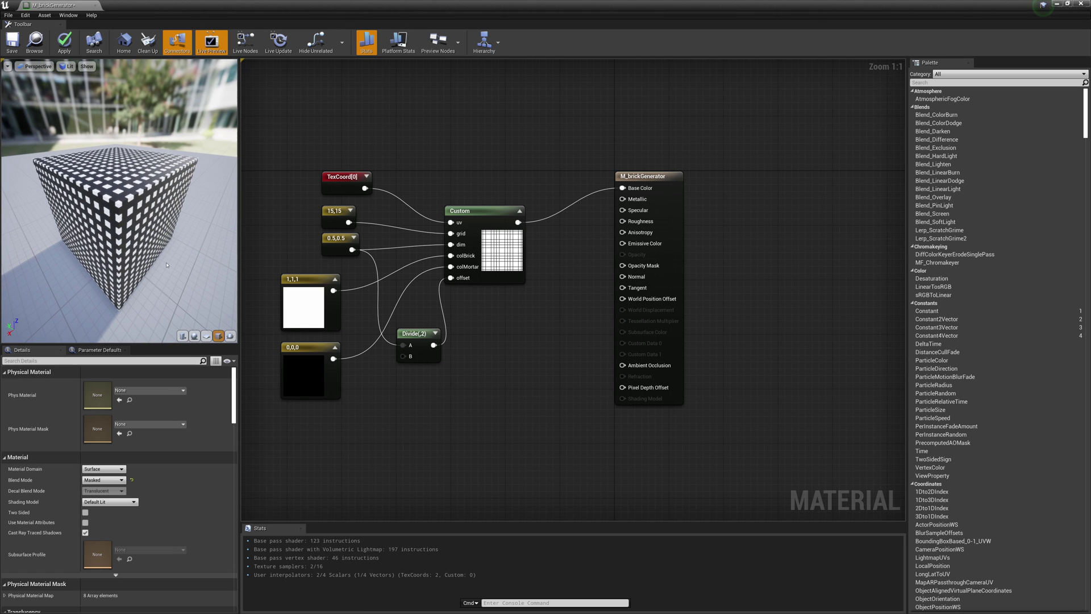
# - Select the Custom node and review its HLSL code in Visual Studio Code from the start of the lines
pyautogui.click(495, 260)
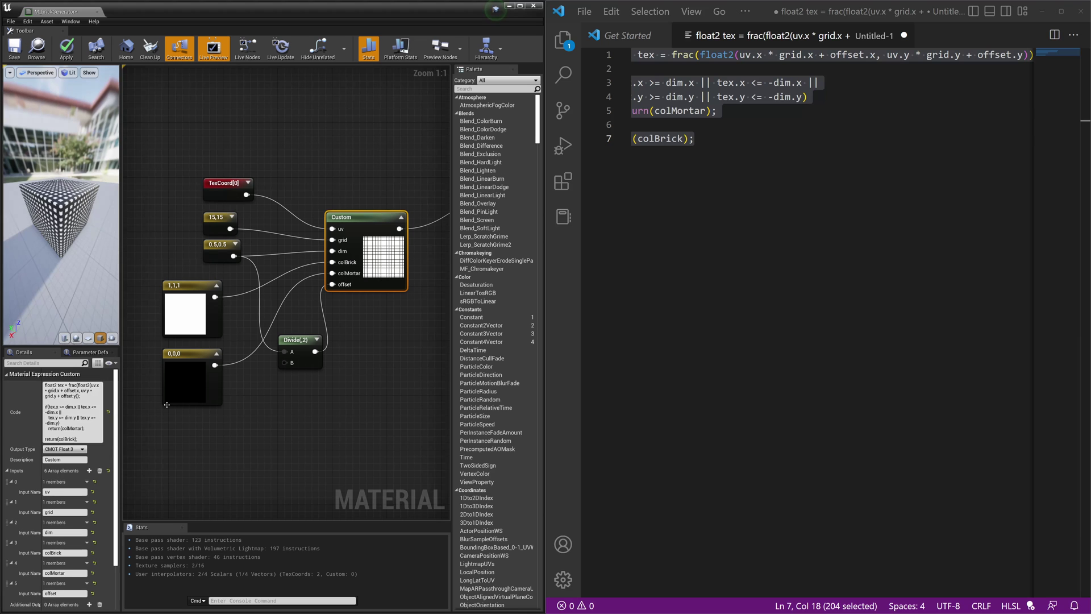
pyautogui.click(687, 187)
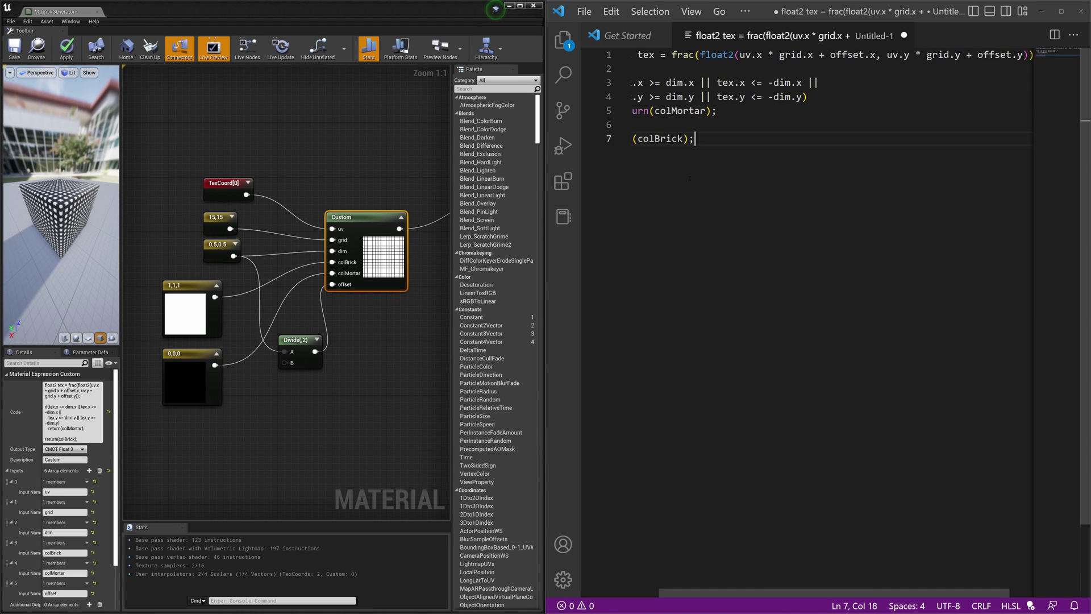
pyautogui.hotkey('shift', 'Home')
pyautogui.click(728, 161)
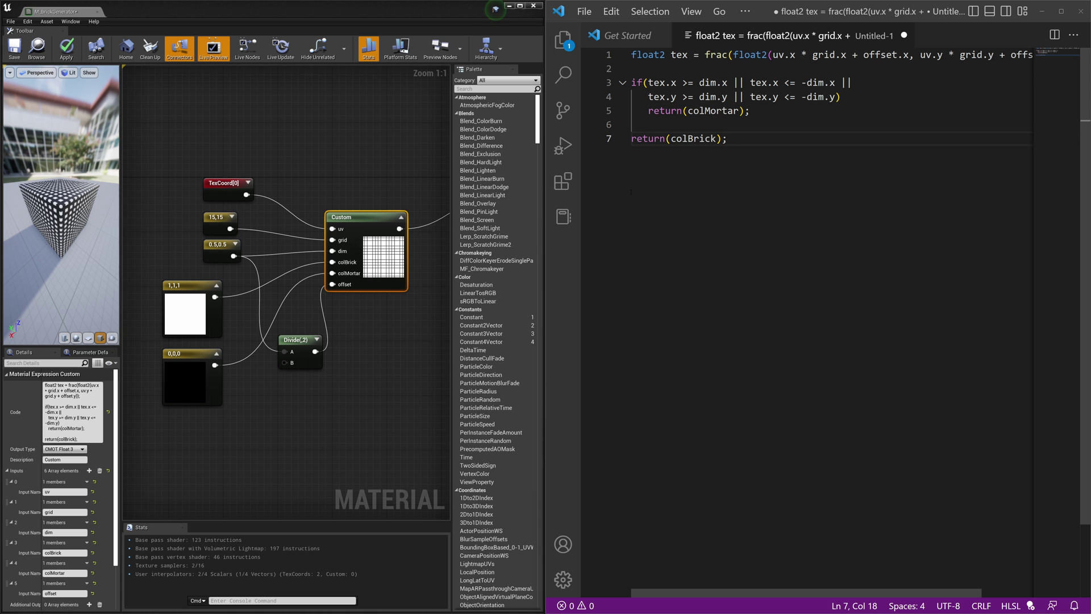
# - Switch to the UE5 Practical HLSL For Artists III PDF in Chrome and look through pages 3 to 5 on the brick generator
pyautogui.hotkey('alt', 'Tab')
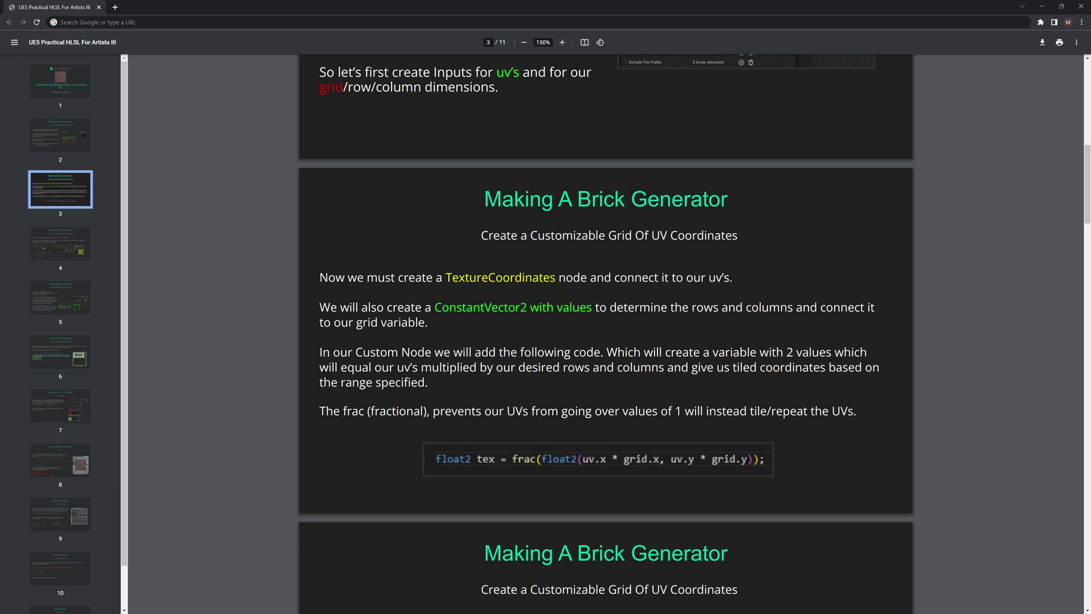
pyautogui.scroll(-4, 620, 251)
pyautogui.scroll(-5, 621, 250)
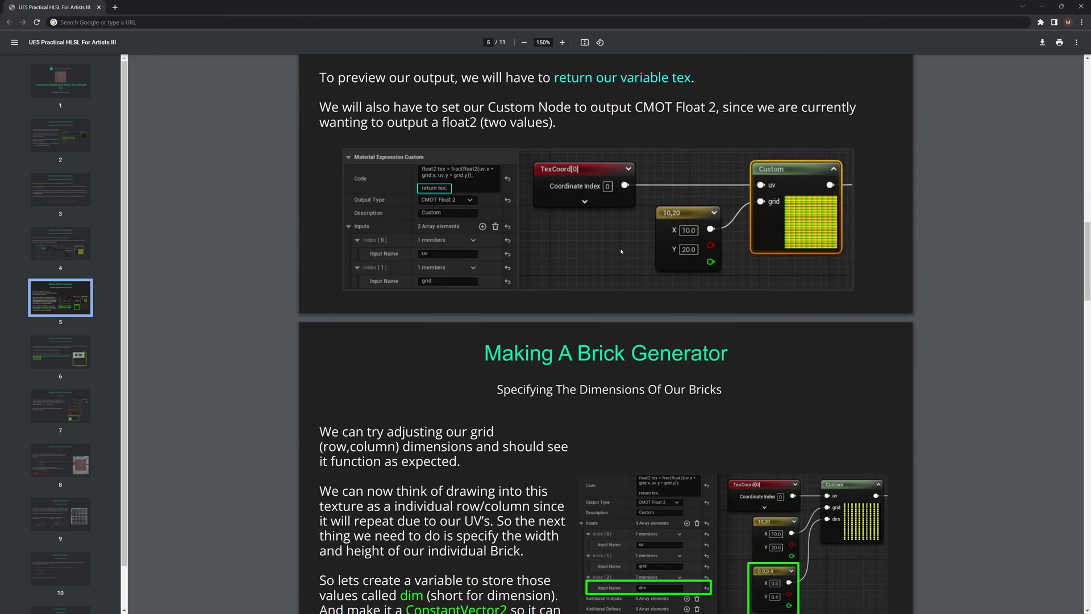
pyautogui.scroll(5, 621, 250)
pyautogui.scroll(5, 621, 263)
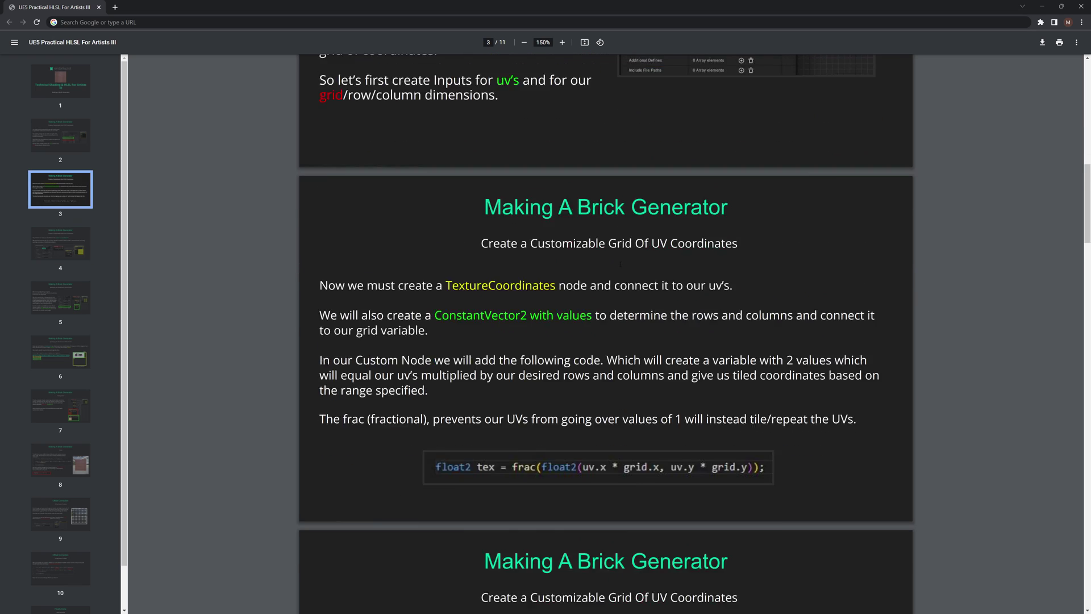
pyautogui.scroll(-15, 621, 264)
pyautogui.scroll(8, 621, 267)
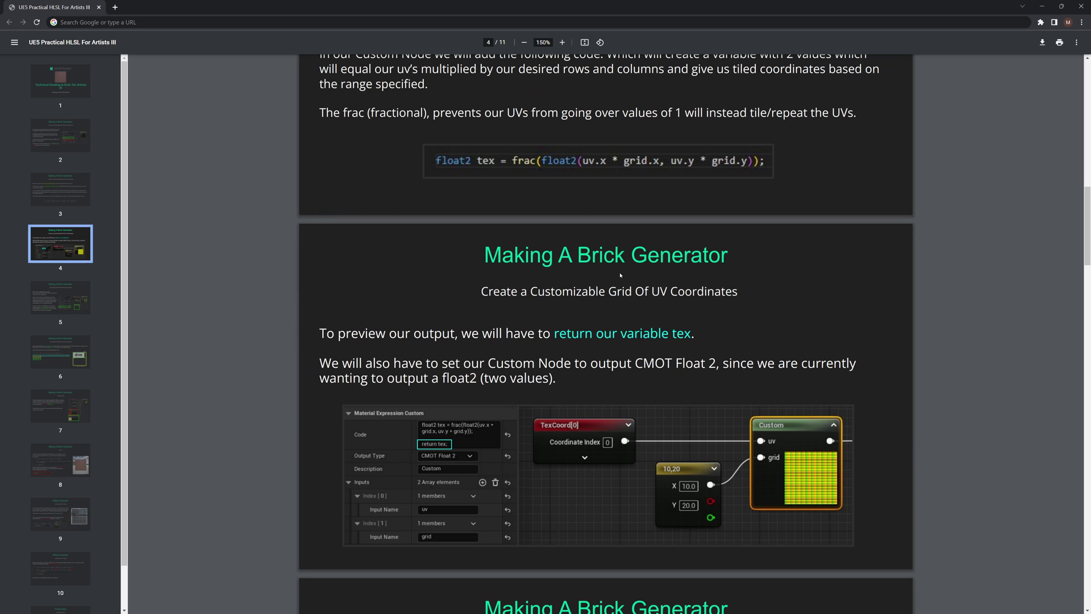